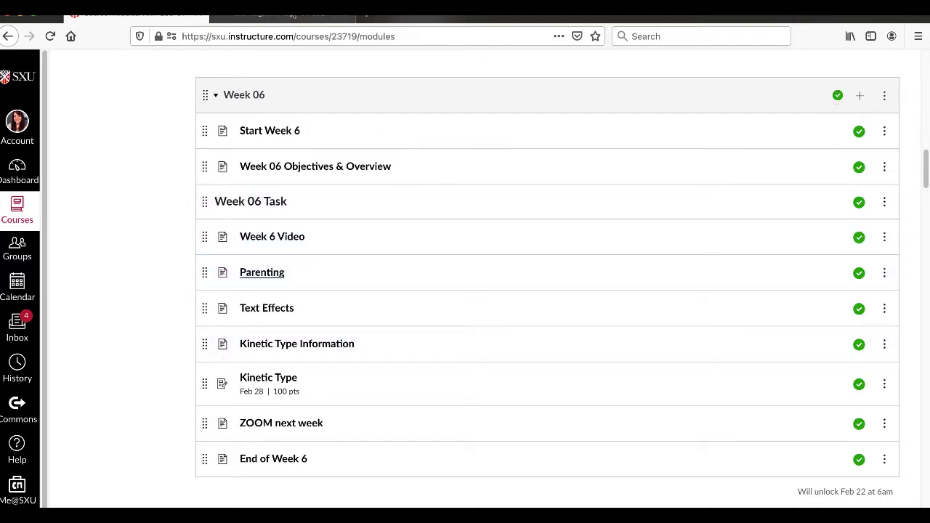
# - Switch to After Effects and create the composition Comp 1 with the HDTV 1080 29.97 preset at 1920 x 1080 px
pyautogui.click(294, 16)
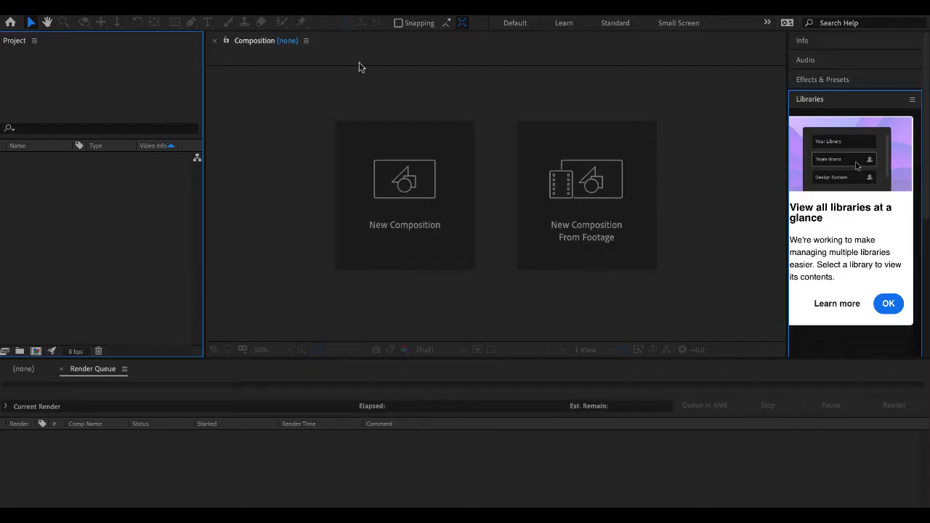
pyautogui.click(366, 162)
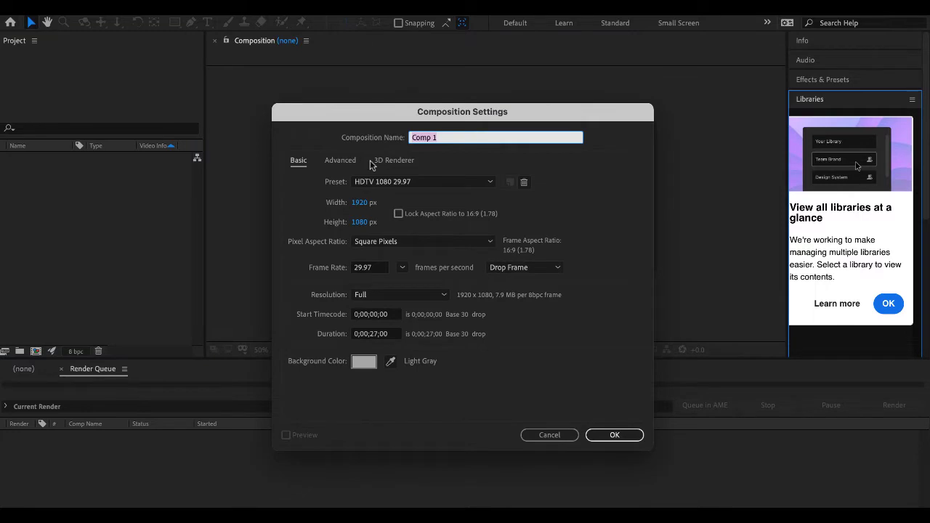
pyautogui.click(609, 435)
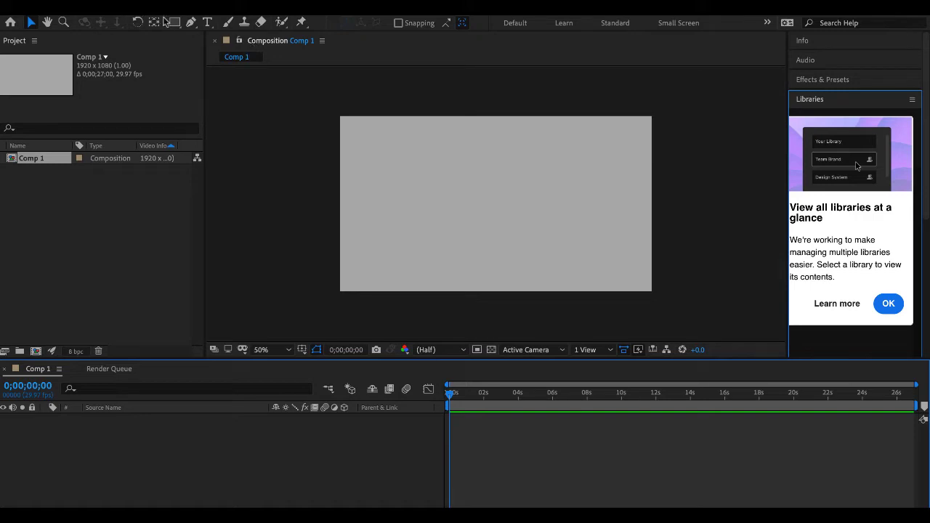
# - Draw a small dark gray rectangle near the composition's upper-left corner, then deselect it
pyautogui.click(174, 22)
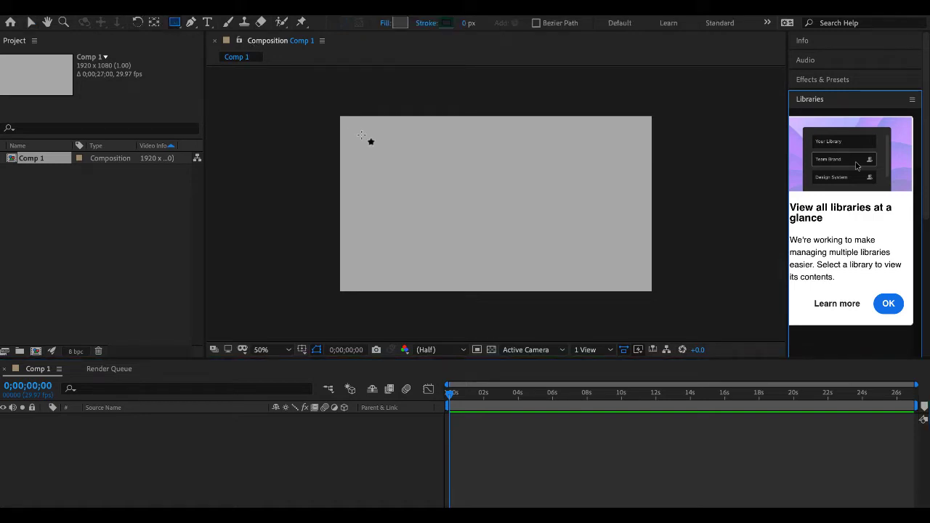
pyautogui.moveTo(361, 135); pyautogui.dragTo(404, 164)
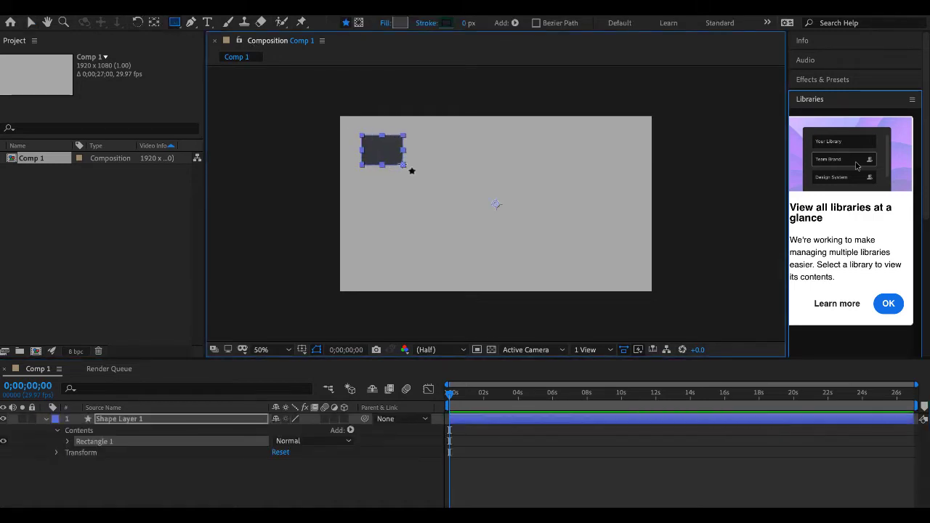
pyautogui.click(106, 477)
# - Animate the rectangle's Position from a keyframe at 0 s to about 2432, 532 at 4 s, moving it across the frame
pyautogui.click(110, 420)
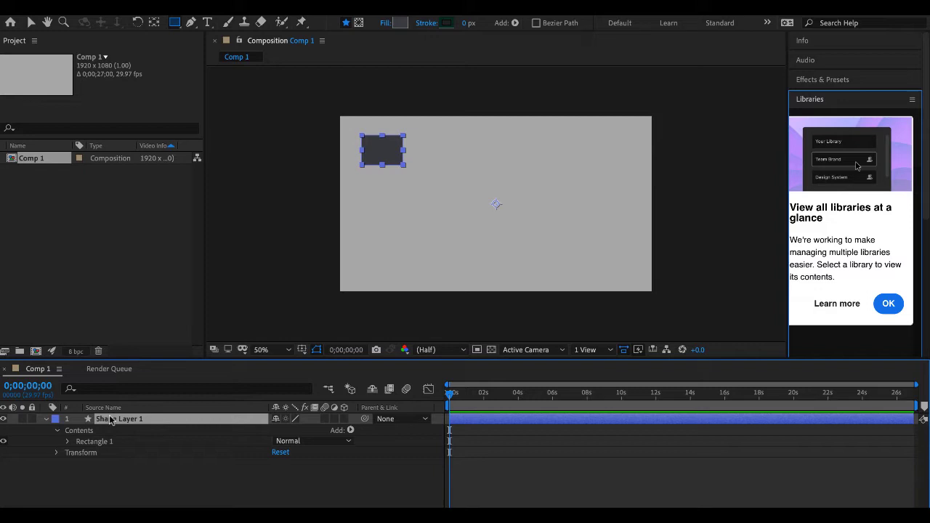
pyautogui.click(57, 453)
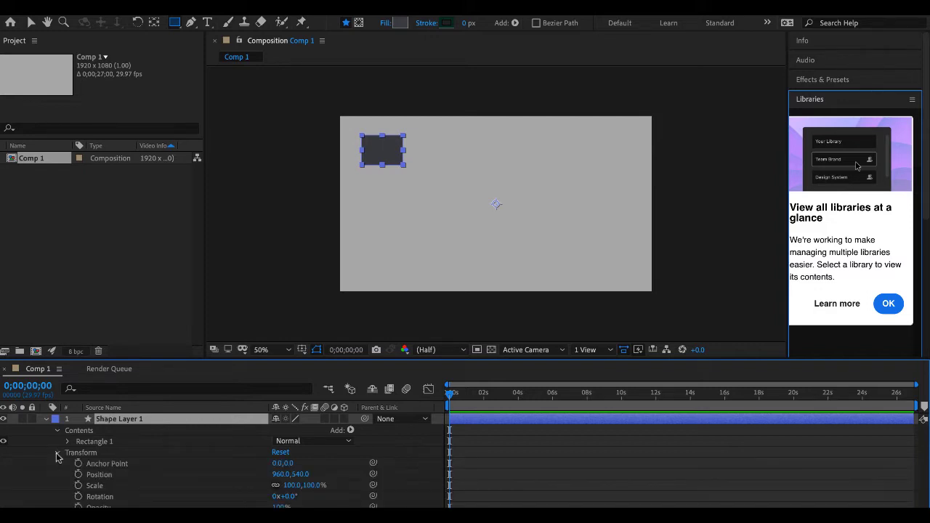
pyautogui.click(78, 474)
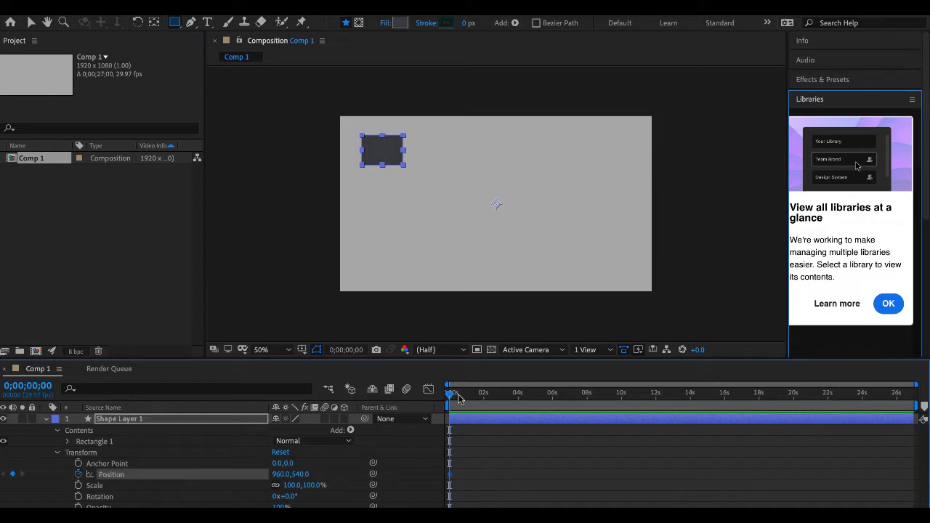
pyautogui.moveTo(459, 398); pyautogui.dragTo(518, 400)
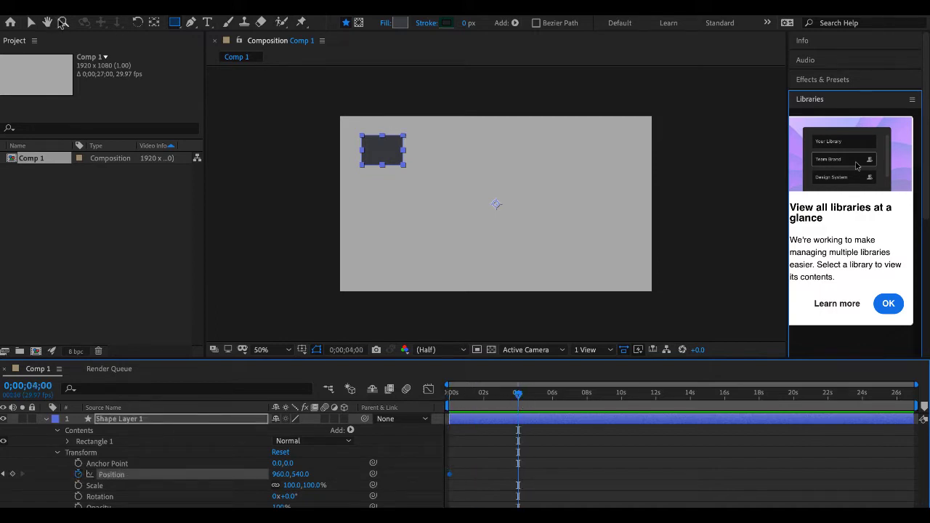
pyautogui.press('v')
pyautogui.moveTo(375, 149); pyautogui.dragTo(614, 152)
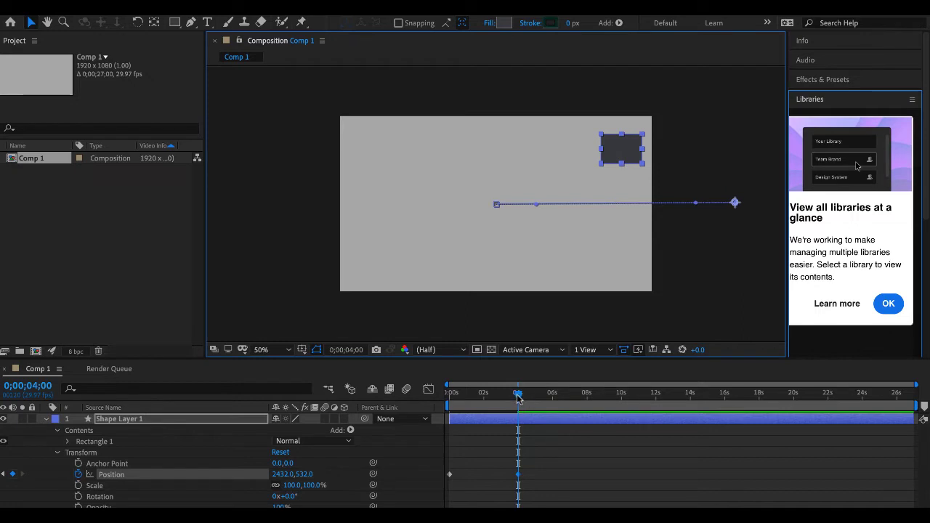
# - Add intermediate Position keyframes for the rectangle at 0;00;02;16, about 1896, 871, and at 0;00;01;04, about 1370, 492
pyautogui.moveTo(519, 395); pyautogui.dragTo(492, 396)
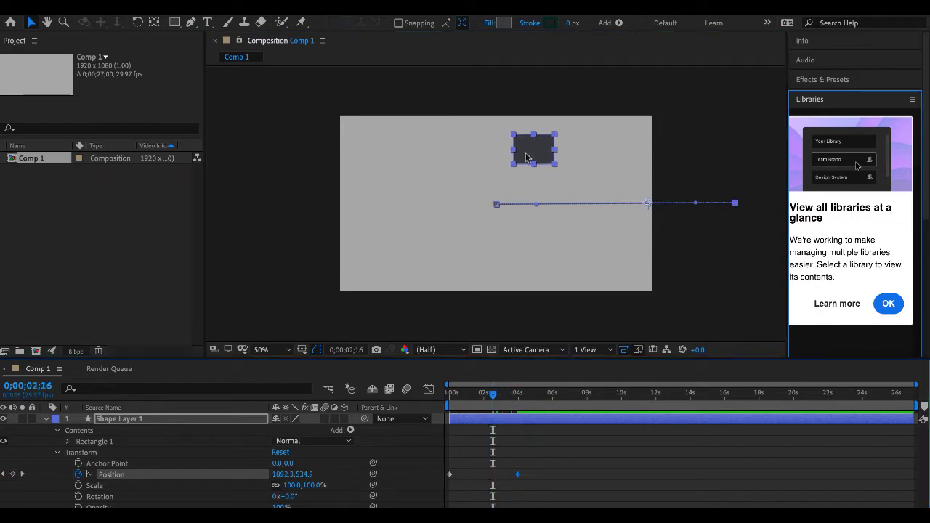
pyautogui.moveTo(532, 152); pyautogui.dragTo(525, 208)
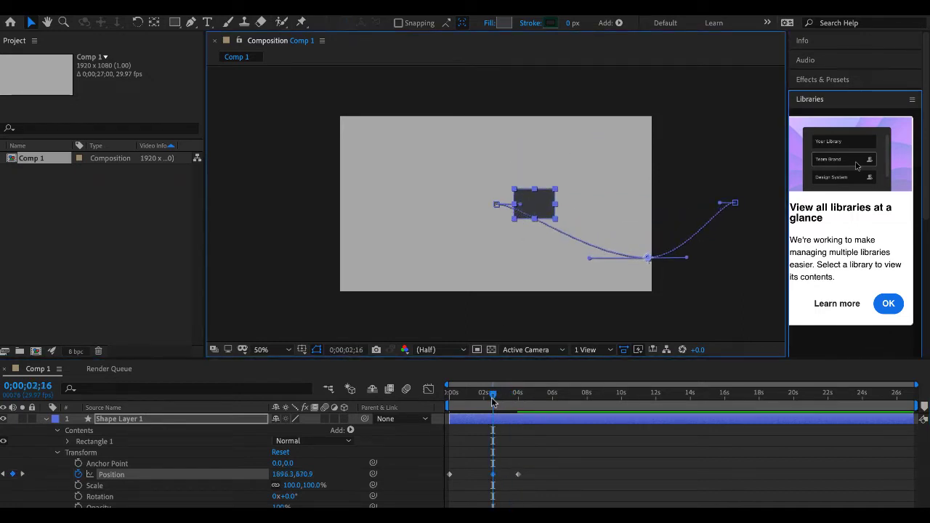
pyautogui.moveTo(493, 397); pyautogui.dragTo(469, 399)
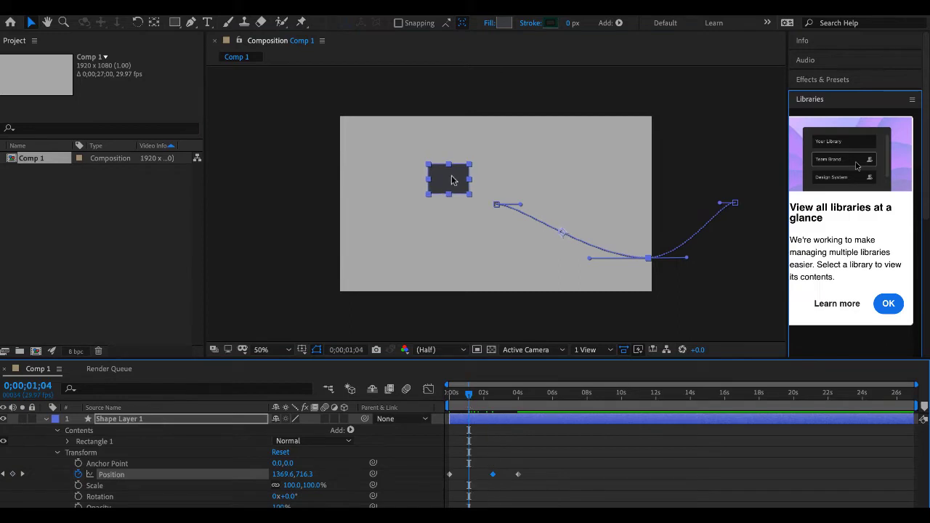
pyautogui.moveTo(451, 180); pyautogui.dragTo(451, 144)
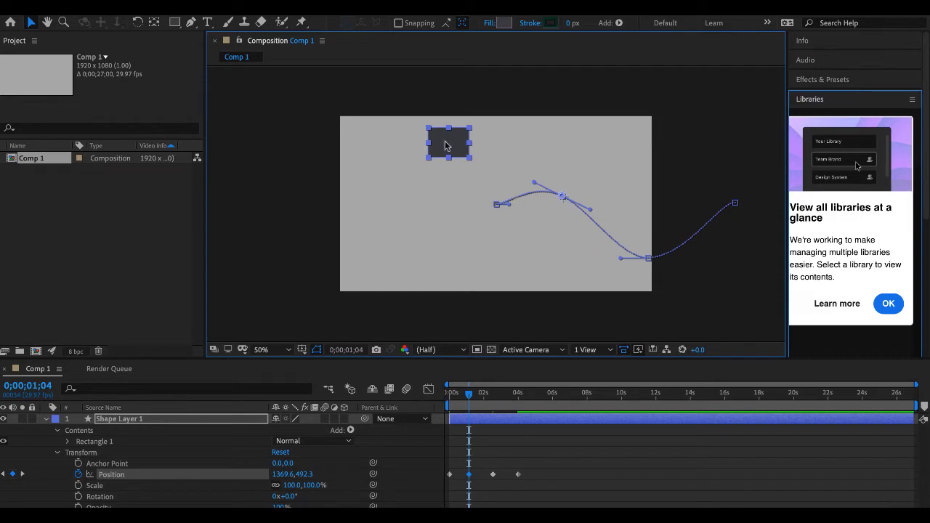
# - Reshape the rectangle's motion path by raising its upper keyframe to about 1374, 420 and pulling the lower curve downward
pyautogui.click(566, 268)
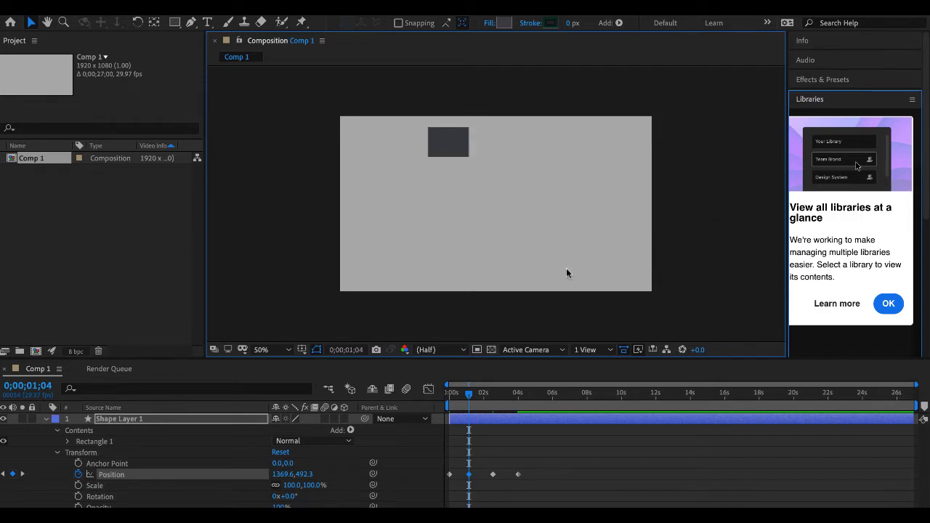
pyautogui.click(448, 143)
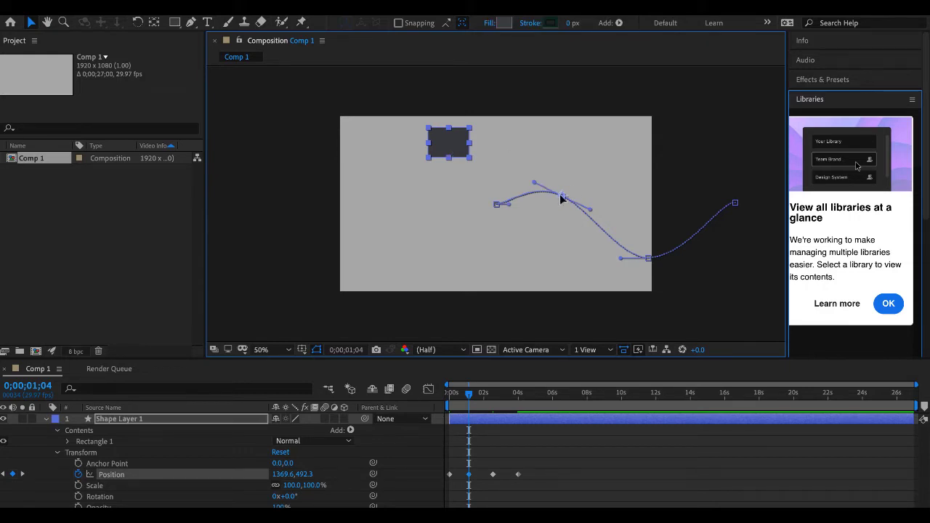
pyautogui.moveTo(561, 197); pyautogui.dragTo(563, 184)
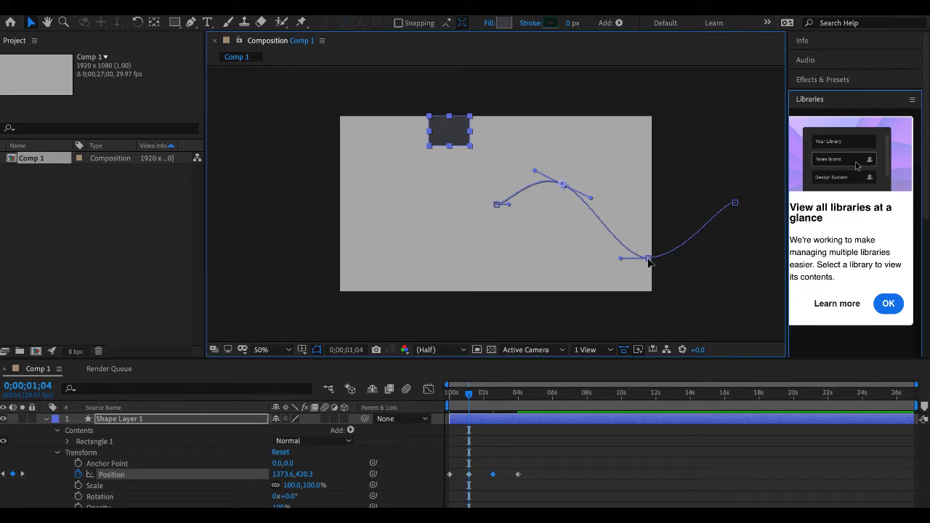
pyautogui.moveTo(648, 260); pyautogui.dragTo(577, 284)
# - Reposition the lower keyframe on the motion path, first up and then back down near the frame's bottom edge
pyautogui.moveTo(469, 395); pyautogui.dragTo(527, 394)
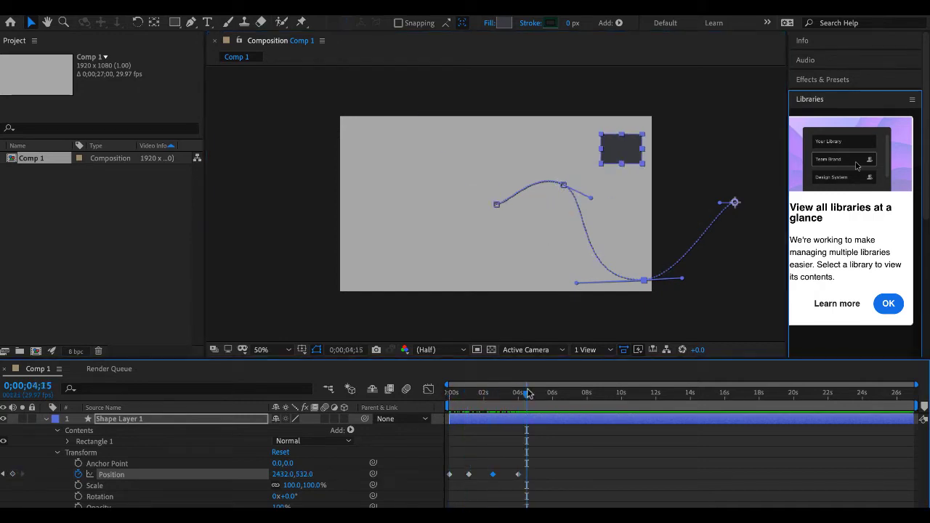
pyautogui.moveTo(643, 282); pyautogui.dragTo(636, 214)
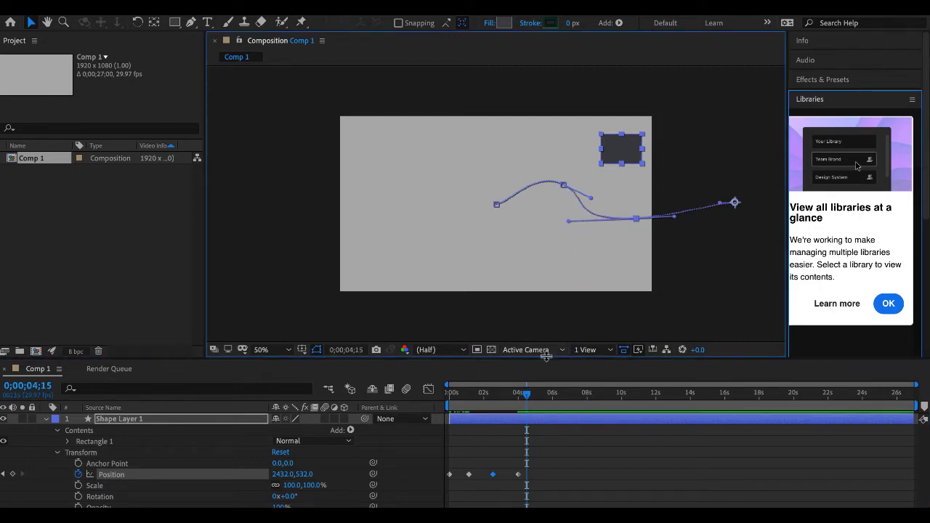
pyautogui.click(526, 395)
pyautogui.moveTo(526, 395); pyautogui.dragTo(459, 400)
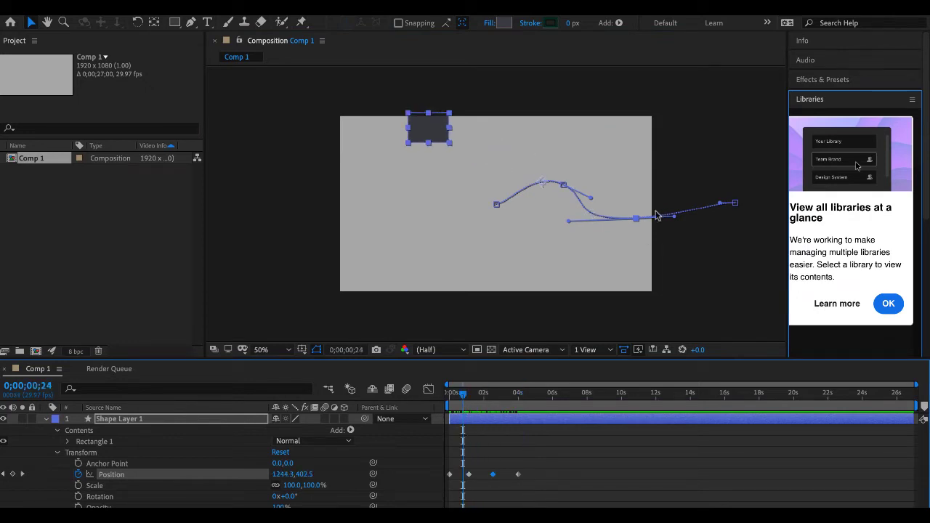
pyautogui.click(635, 218)
pyautogui.moveTo(636, 226); pyautogui.dragTo(643, 269)
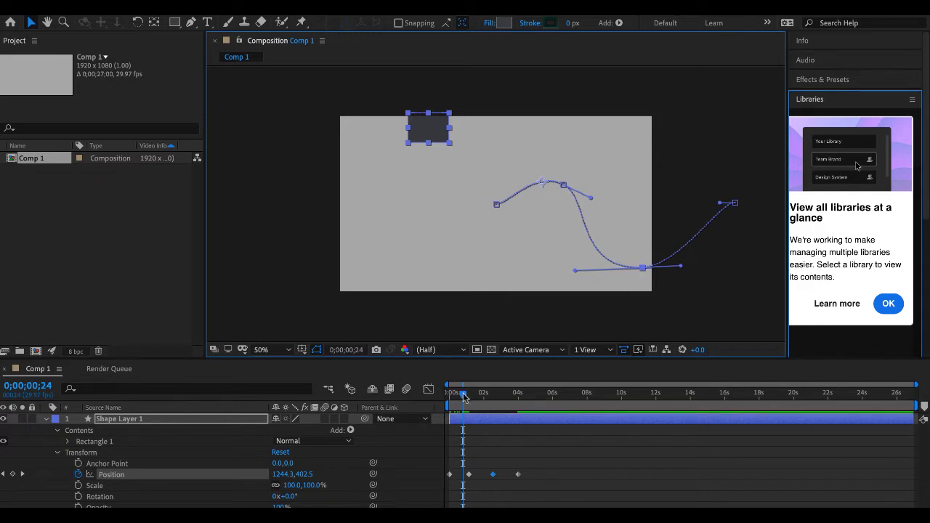
# - Preview the rectangle's curved motion from the start of the composition
pyautogui.moveTo(464, 397); pyautogui.dragTo(450, 397)
pyautogui.press('space')
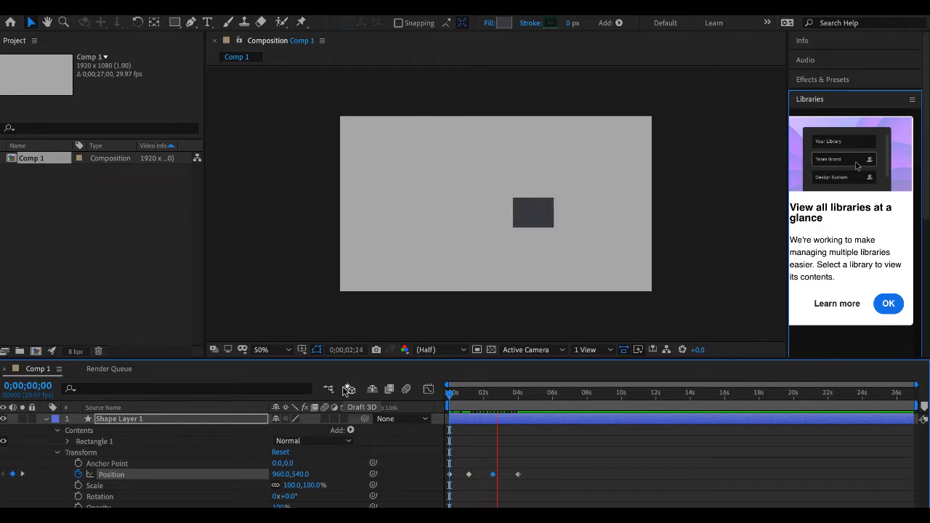
pyautogui.press('space')
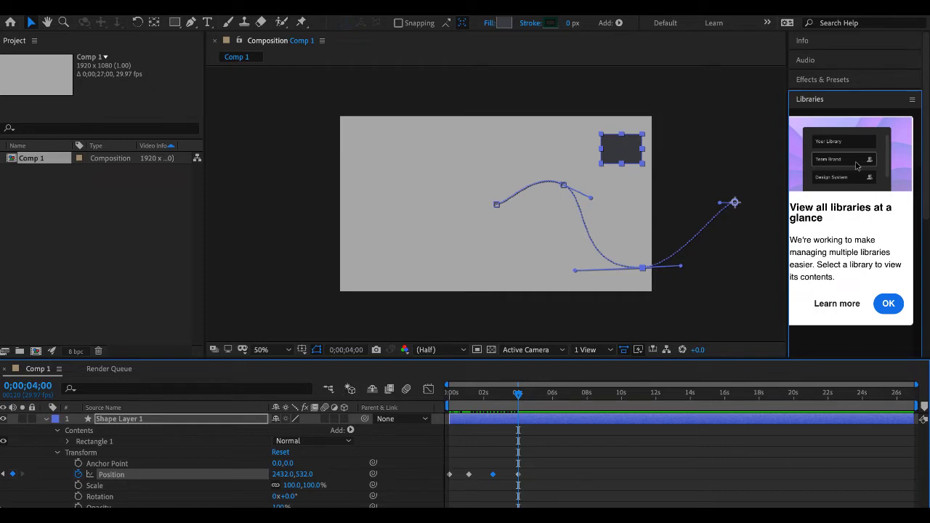
# - Collapse the properties of Shape Layer 1, return the current time to 0;00;00;00 and deselect the layer
pyautogui.click(46, 419)
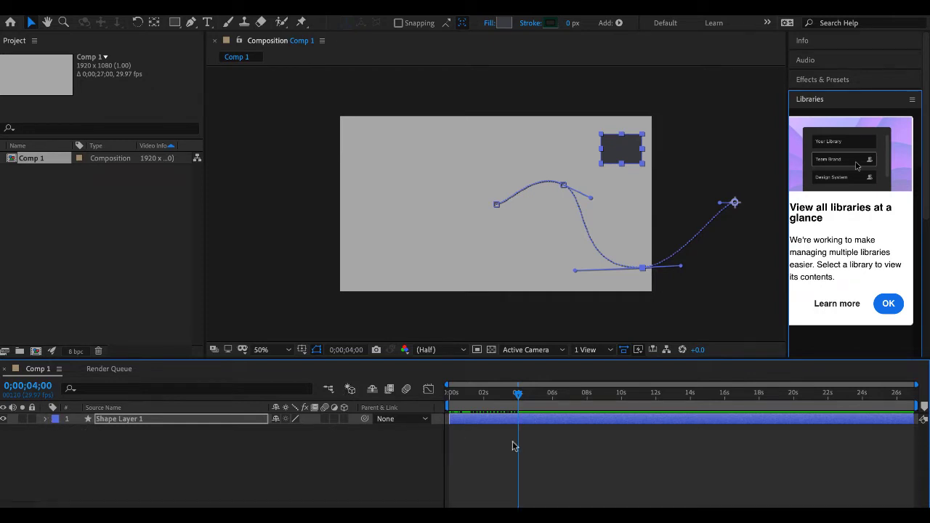
pyautogui.moveTo(518, 394); pyautogui.dragTo(487, 393)
pyautogui.click(446, 396)
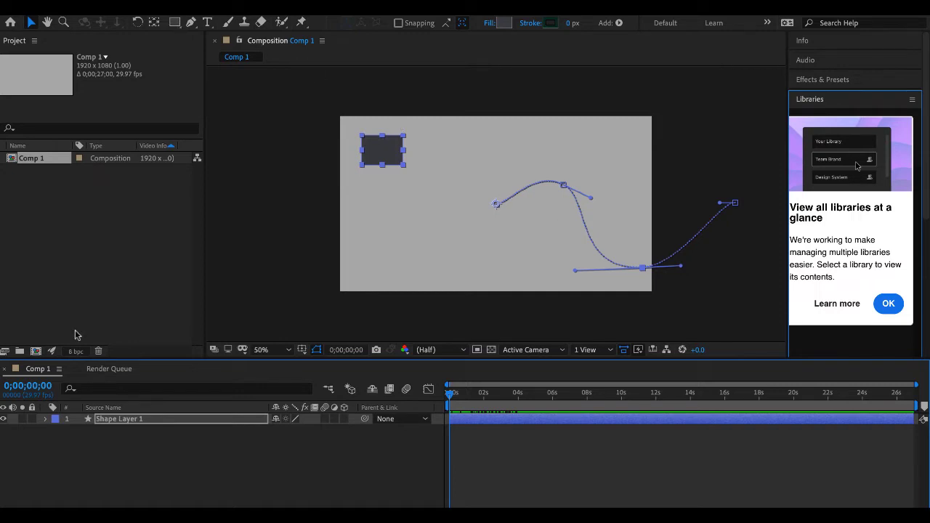
pyautogui.click(107, 466)
pyautogui.click(175, 22)
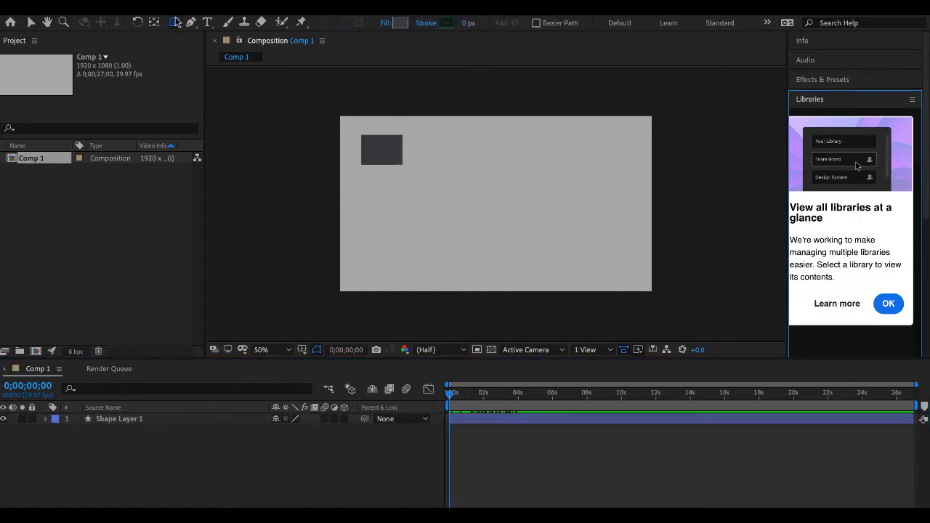
pyautogui.click(391, 131)
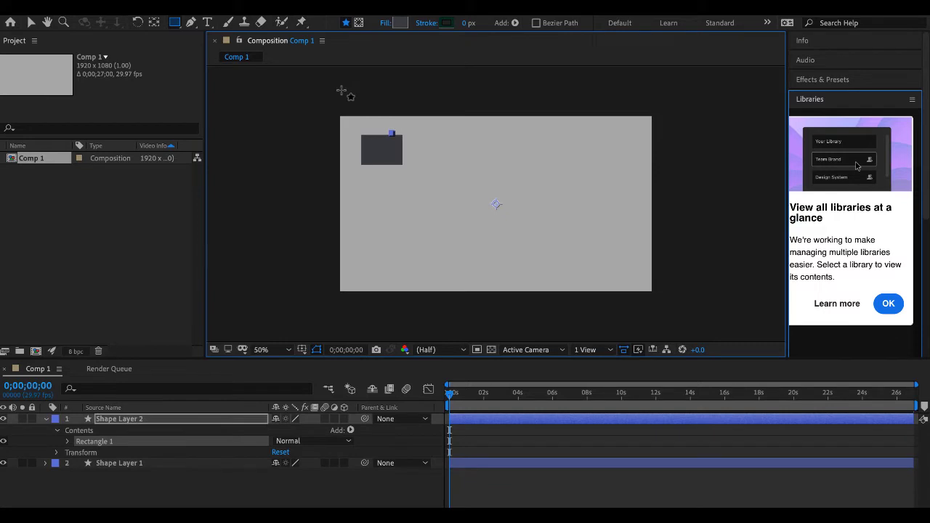
pyautogui.hotkey('ctrl', 'z')
# - Draw an ellipse over the right half of the rectangle as a separate shape layer
pyautogui.click(181, 27)
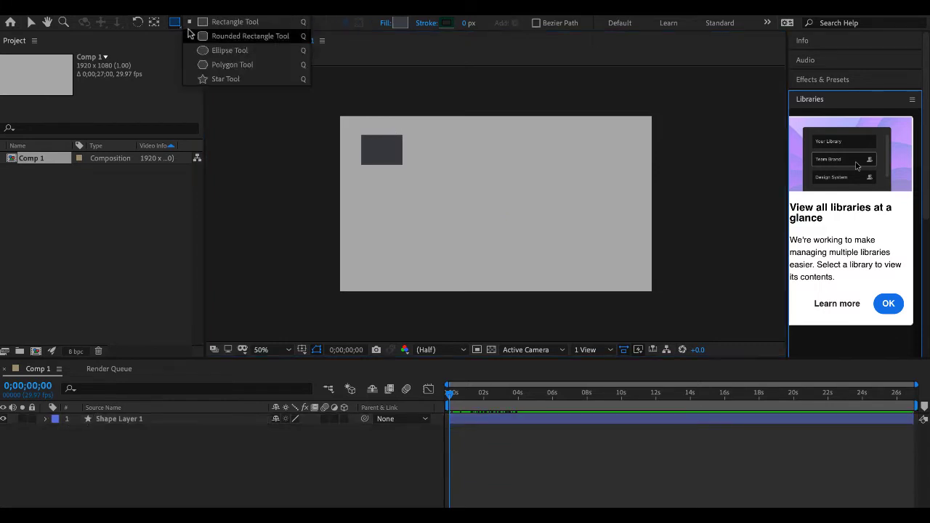
pyautogui.click(218, 50)
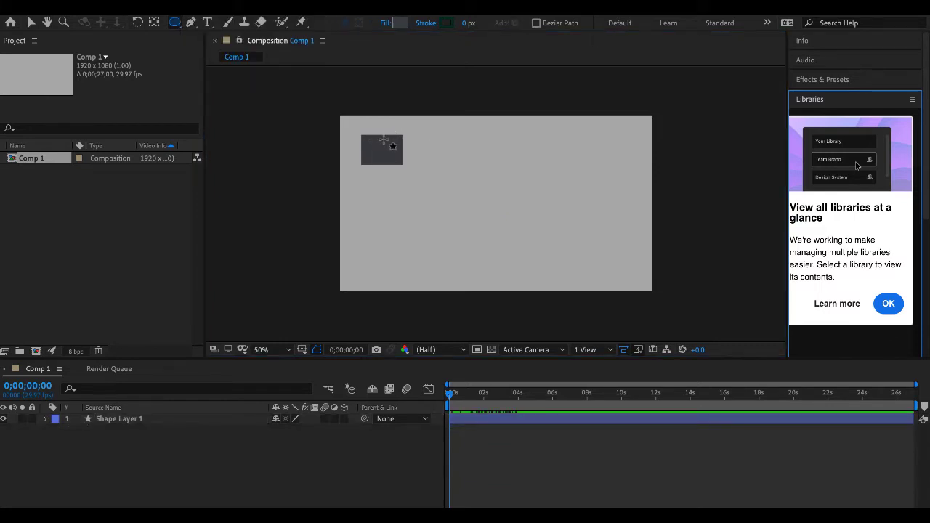
pyautogui.moveTo(383, 139); pyautogui.dragTo(404, 164)
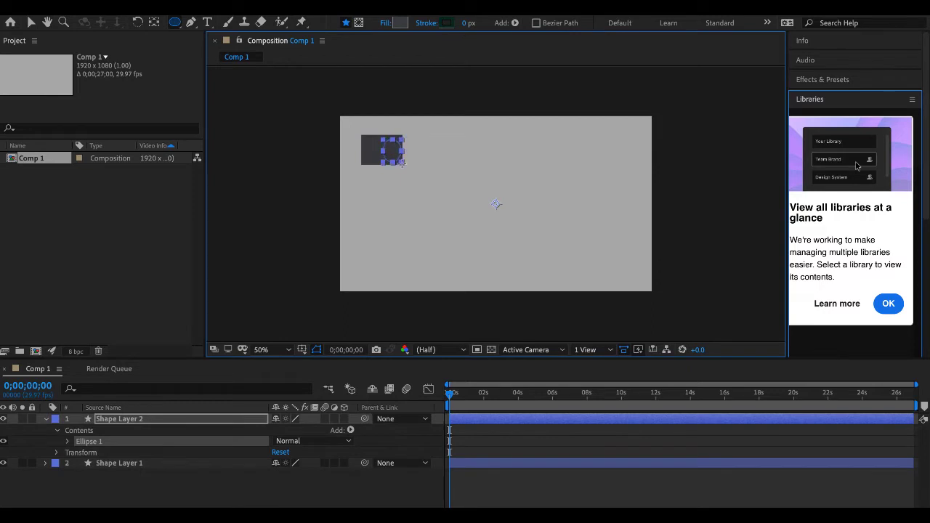
# - Set the ellipse's fill color to blue 153FEA and deselect its layer
pyautogui.click(400, 24)
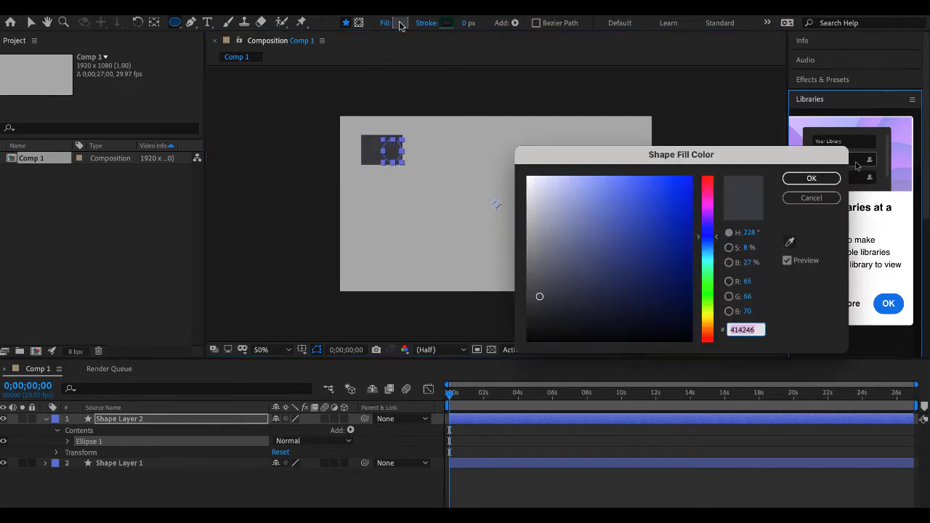
pyautogui.moveTo(640, 212); pyautogui.dragTo(677, 191)
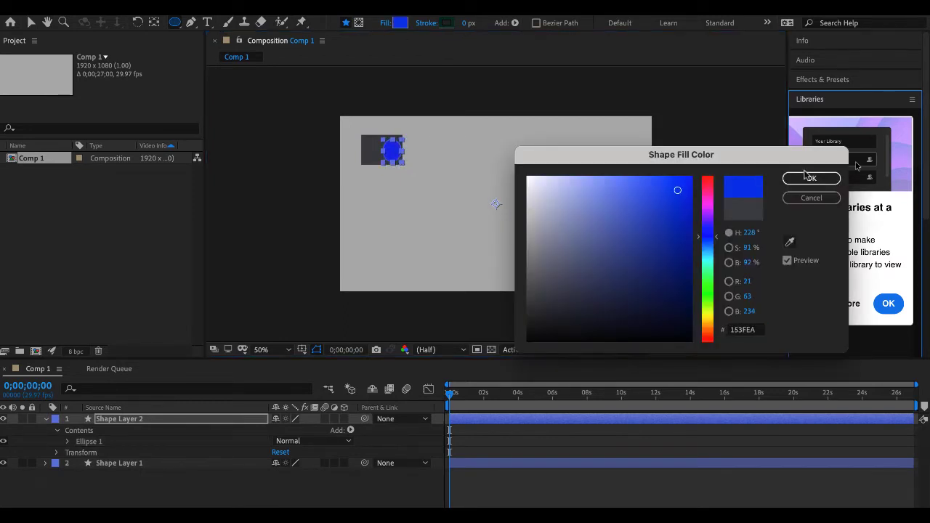
pyautogui.click(809, 178)
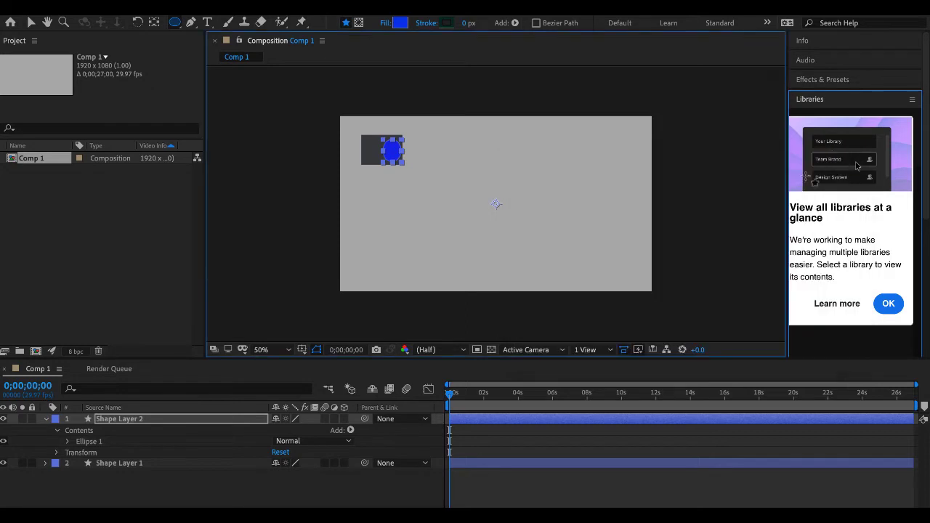
pyautogui.click(103, 499)
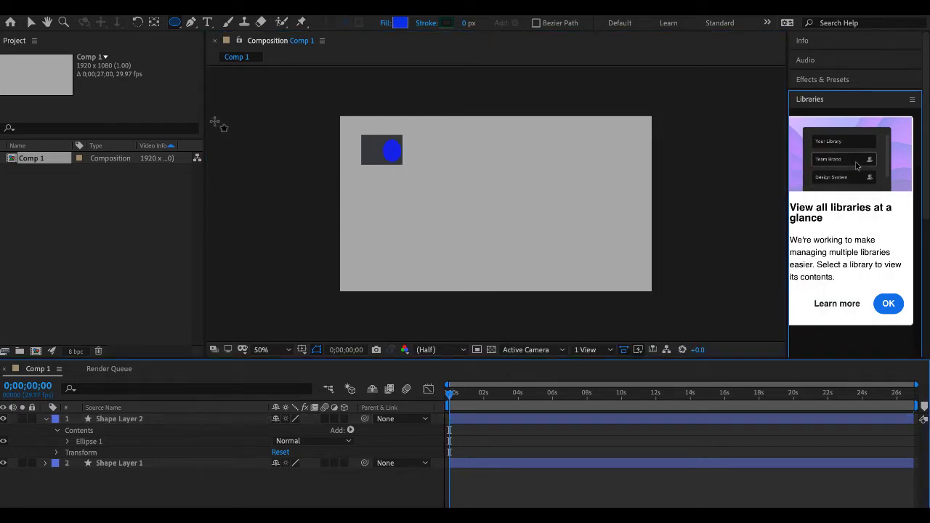
# - Nudge the blue ellipse slightly up and left inside the rectangle and scrub the animation, ending at 0;00;00;00
pyautogui.press('v')
pyautogui.click(391, 151)
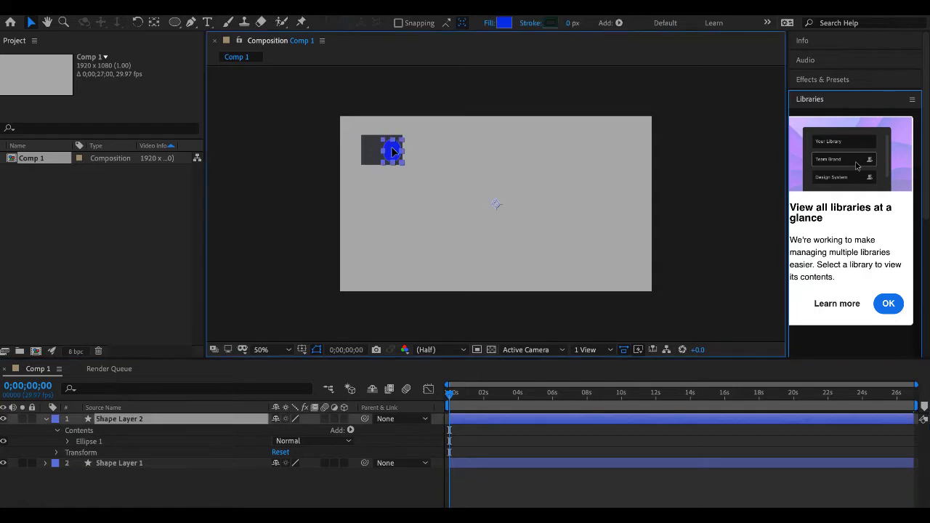
pyautogui.press('Return')
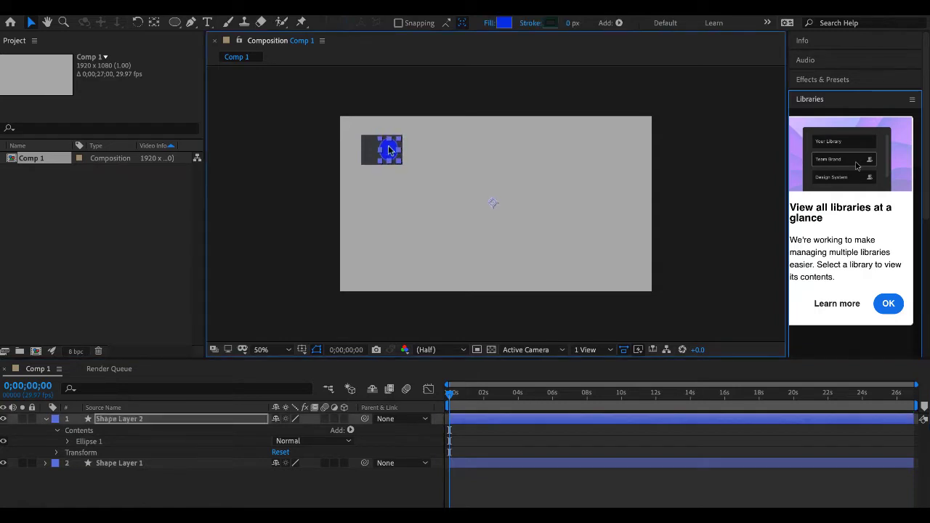
pyautogui.click(449, 396)
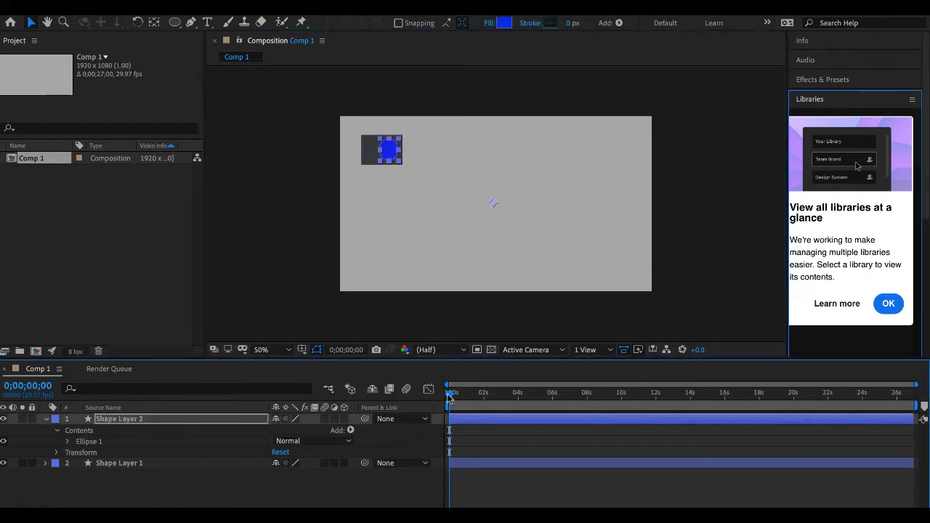
pyautogui.moveTo(449, 396); pyautogui.dragTo(425, 398)
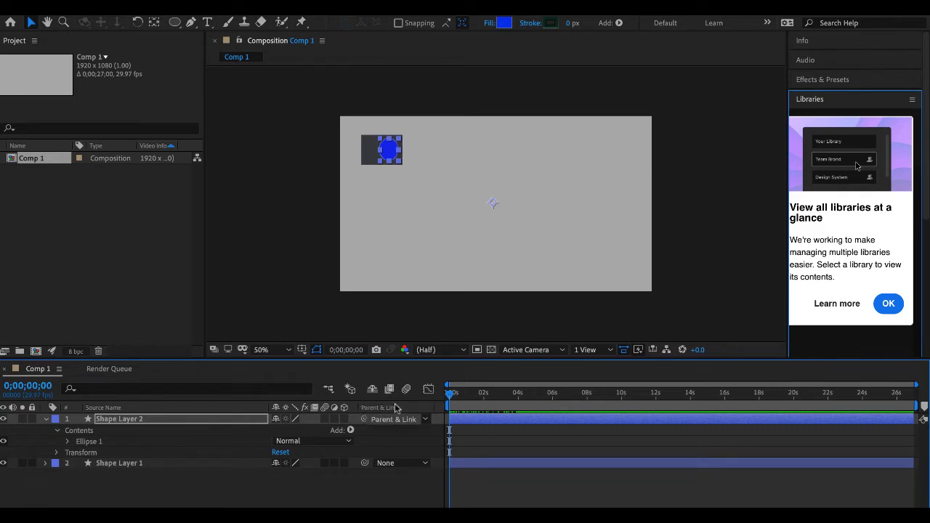
# - Check that the Parent & Link column is enabled, scrub the unparented layers' motion and return to the start
pyautogui.rightClick(394, 409)
pyautogui.moveTo(417, 461)
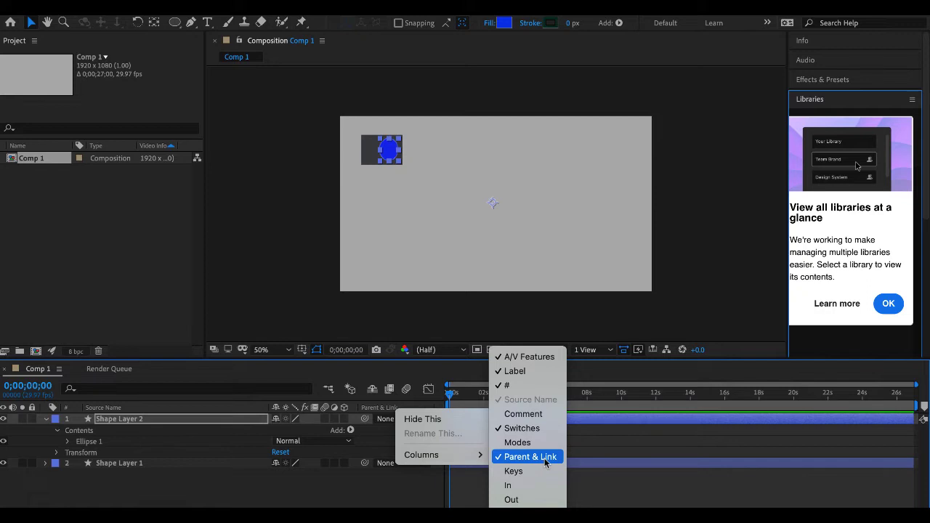
pyautogui.click(383, 494)
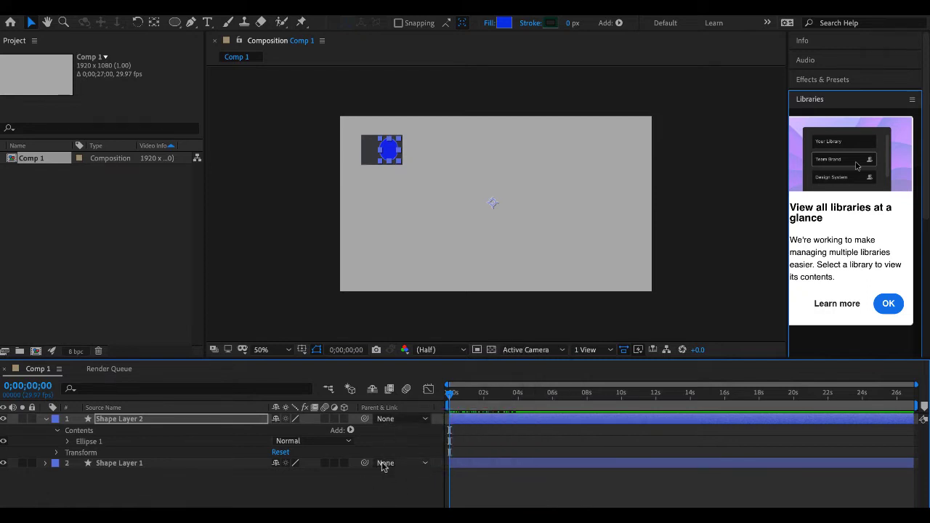
pyautogui.moveTo(450, 394); pyautogui.dragTo(478, 407)
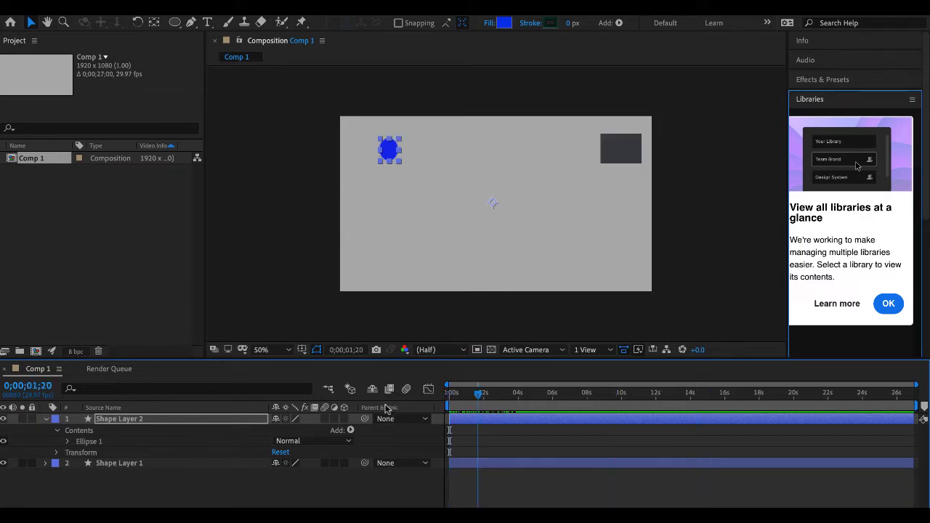
pyautogui.press('Home')
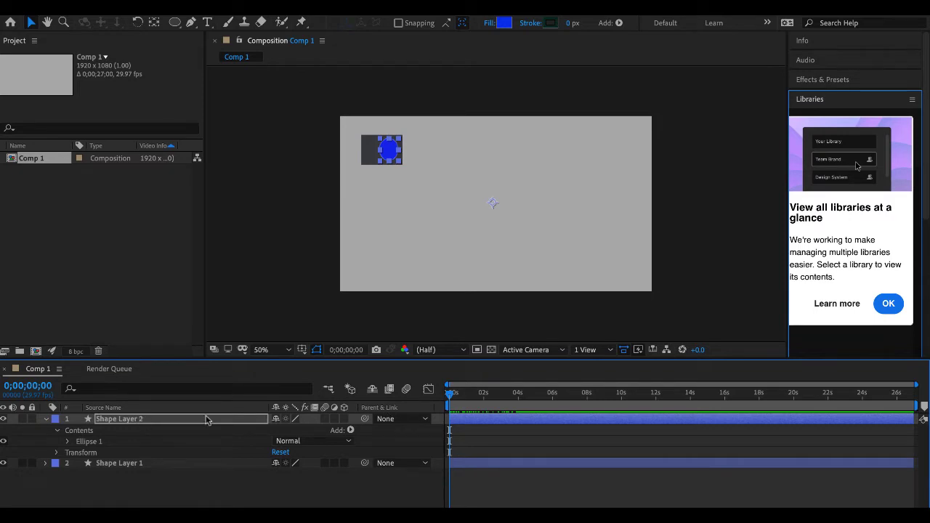
# - Rename the ellipse layer, Shape Layer 2, as window
pyautogui.rightClick(113, 420)
pyautogui.moveTo(113, 420)
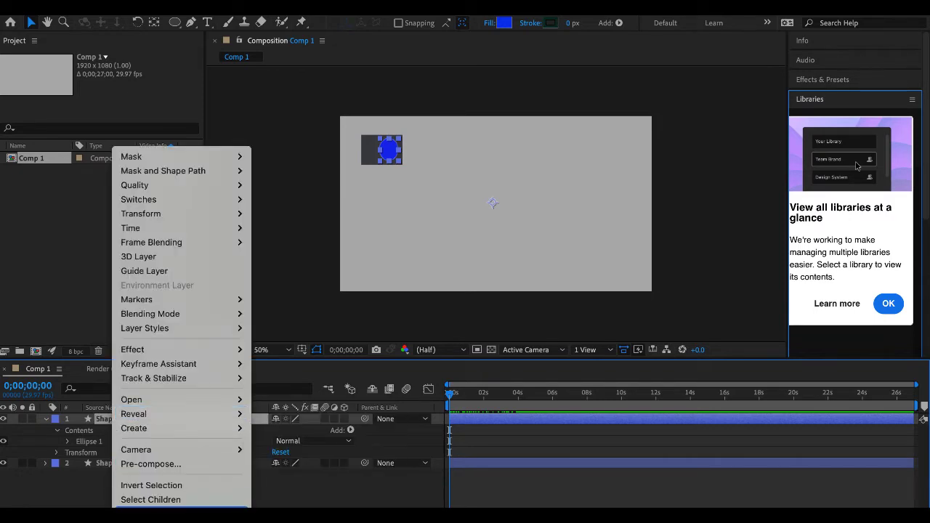
pyautogui.press('Escape')
pyautogui.press('Return')
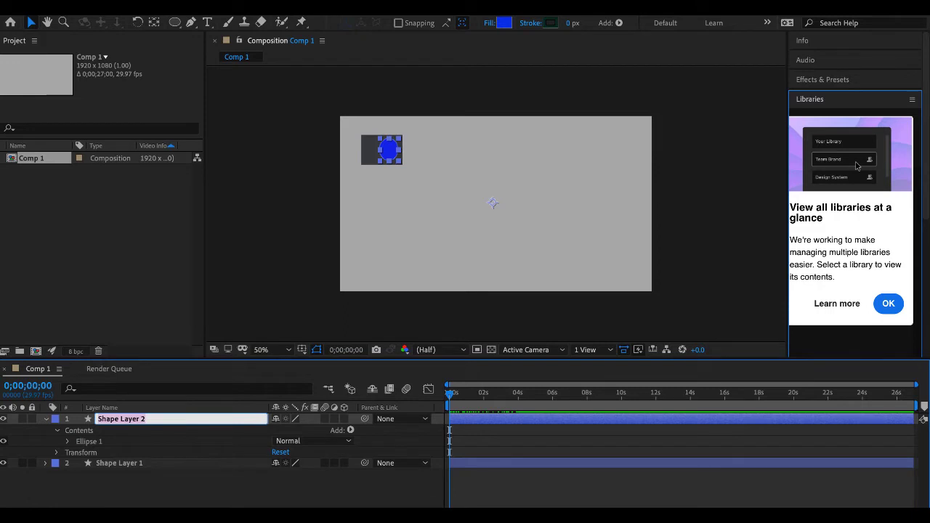
pyautogui.write('window')
pyautogui.press('Return')
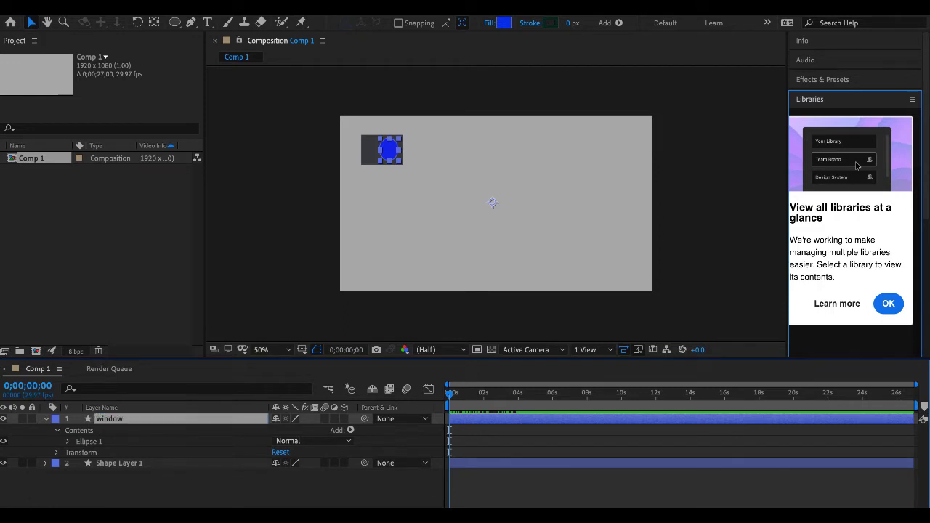
# - Rename the rectangle layer, Shape Layer 1, as spaceship
pyautogui.click(104, 465)
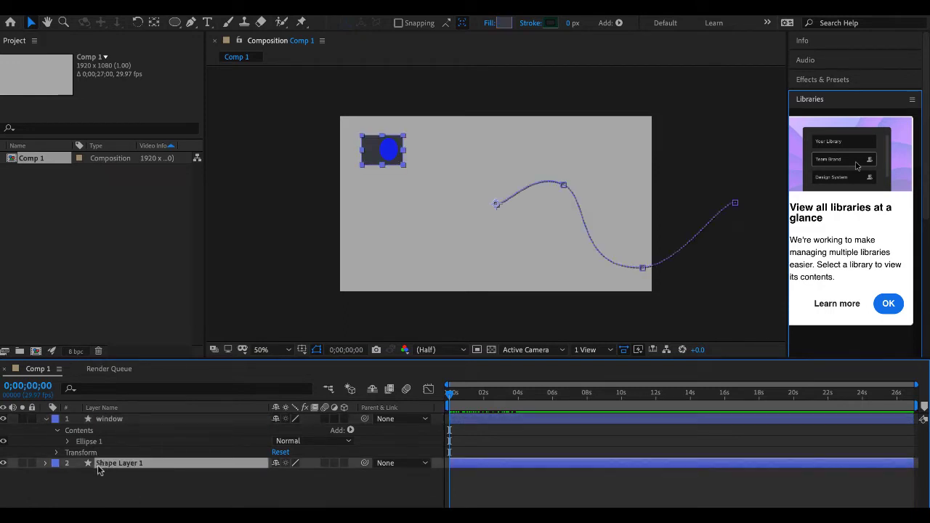
pyautogui.rightClick(104, 468)
pyautogui.press('Escape')
pyautogui.press('Return')
pyautogui.write('spaceship')
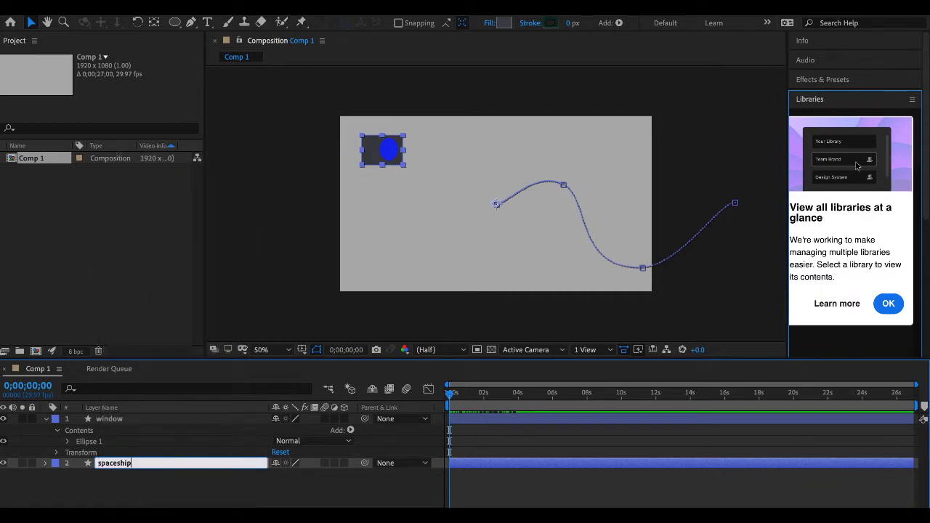
pyautogui.press('Return')
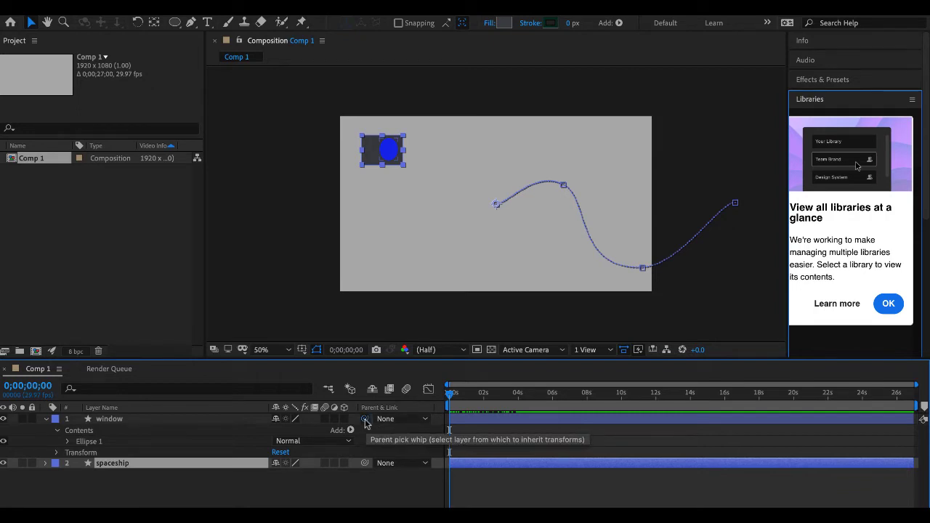
# - Parent the window layer to the spaceship layer and preview their linked motion
pyautogui.moveTo(365, 420); pyautogui.dragTo(119, 464)
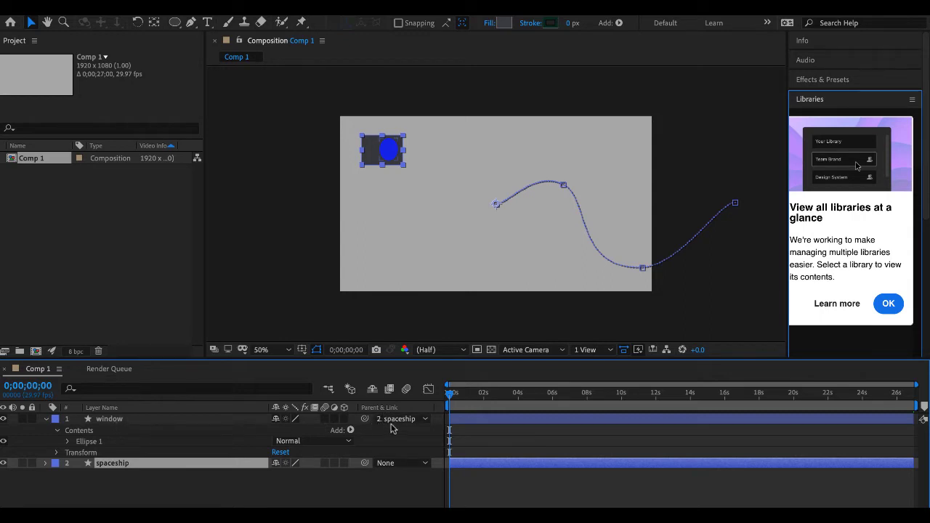
pyautogui.click(422, 421)
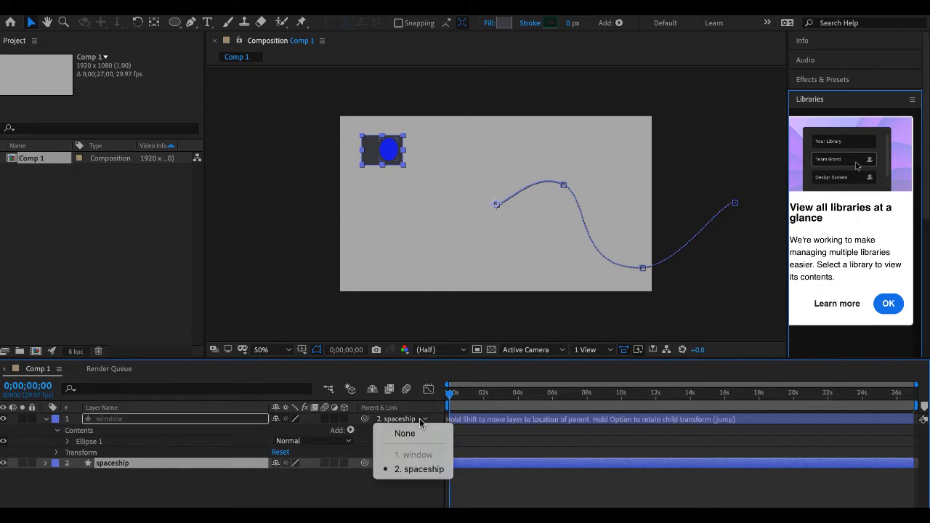
pyautogui.click(418, 470)
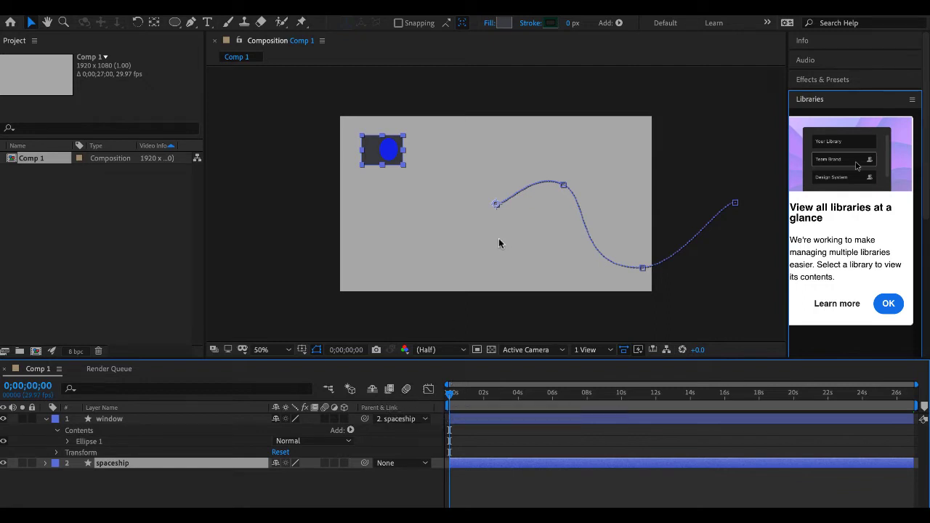
pyautogui.press('space')
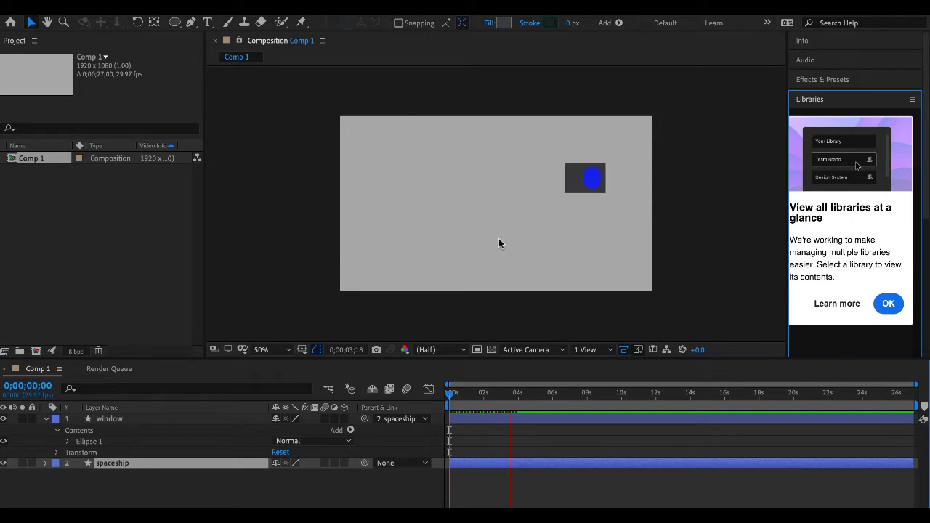
pyautogui.press('space')
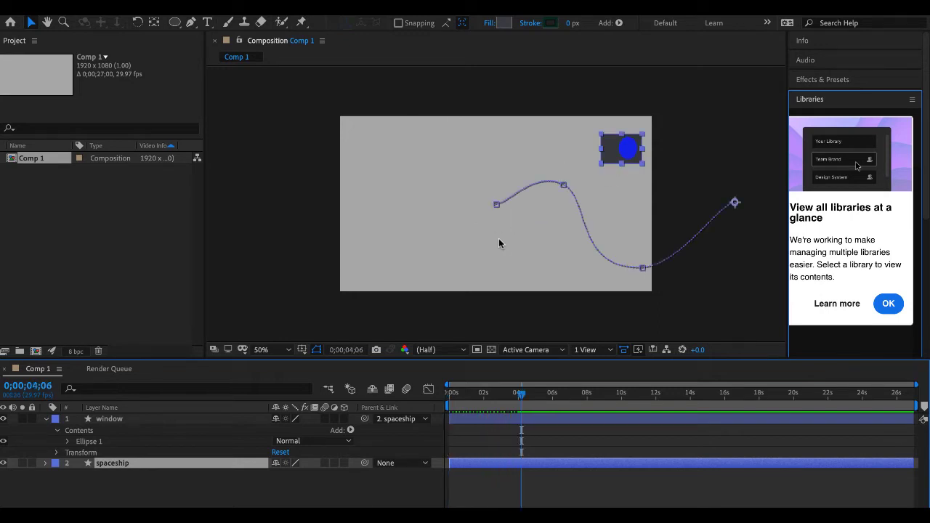
# - Remove the window layer's parent at 0;00;04;06, return to the start and move the ellipse below the rectangle
pyautogui.click(426, 419)
pyautogui.click(507, 394)
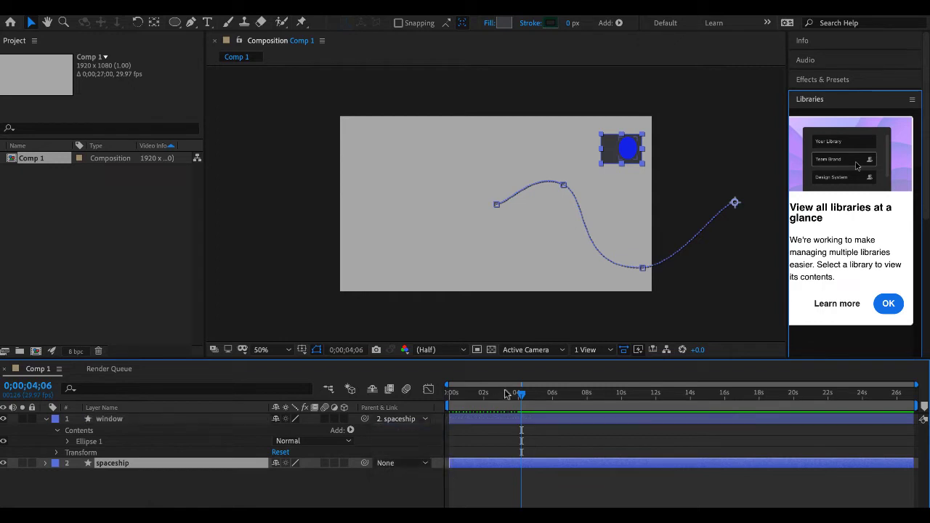
pyautogui.moveTo(521, 394); pyautogui.dragTo(271, 395)
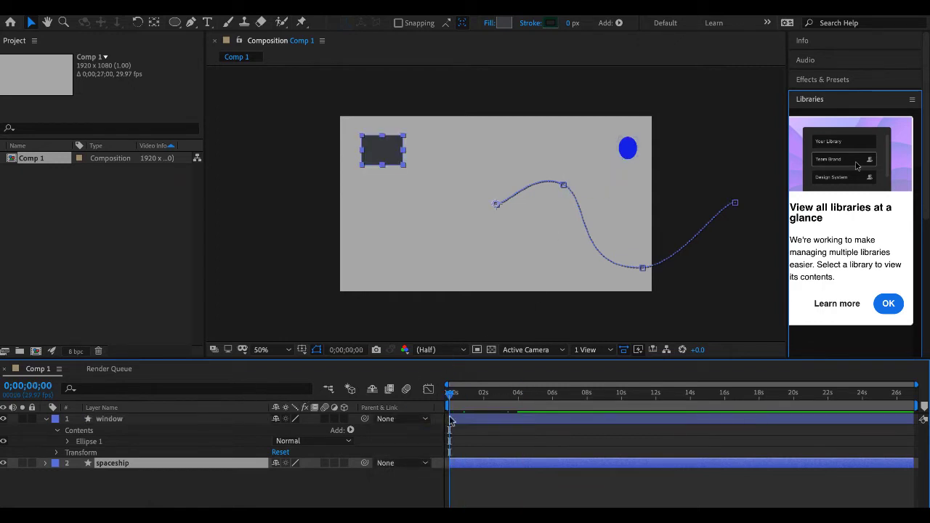
pyautogui.click(628, 150)
pyautogui.moveTo(630, 151); pyautogui.dragTo(374, 202)
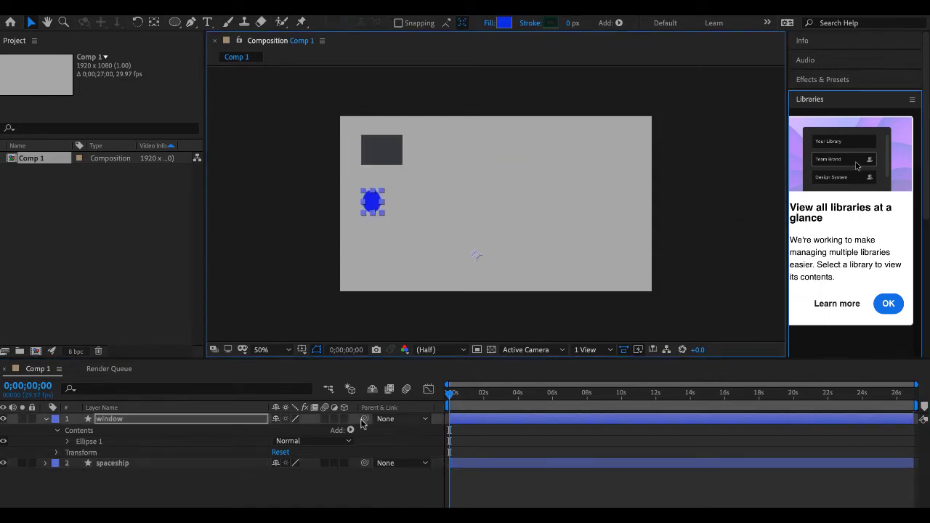
# - Parent the offset window layer to spaceship and scrub the motion, returning to the start
pyautogui.click(398, 419)
pyautogui.click(398, 470)
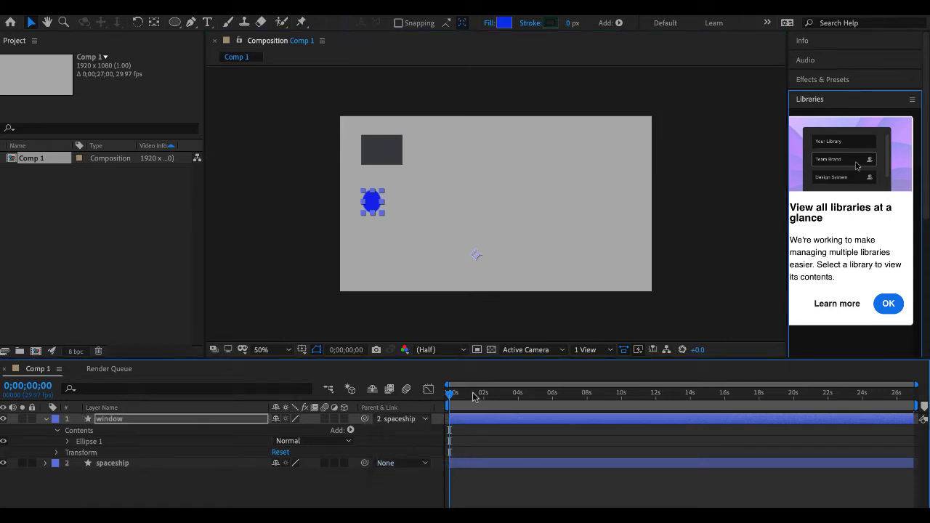
pyautogui.moveTo(450, 393); pyautogui.dragTo(364, 392)
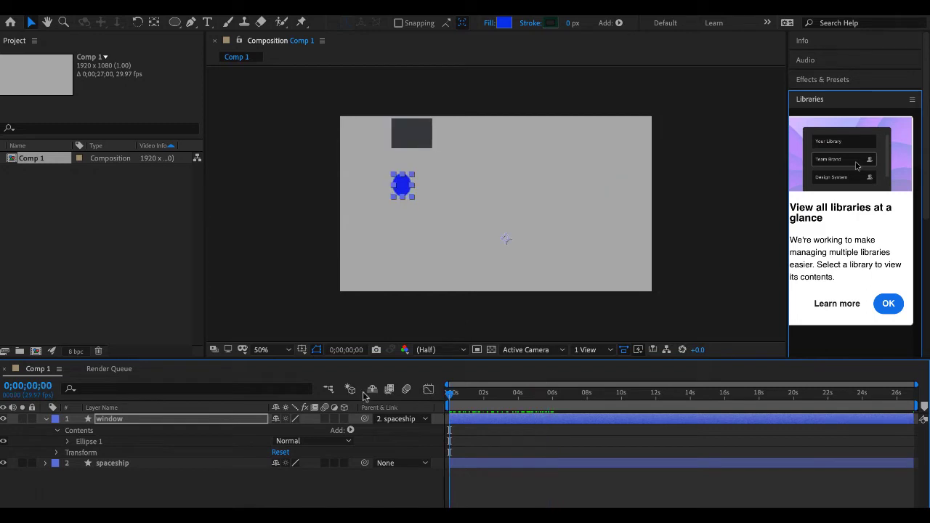
# - Unparent the window layer, move the ellipse back onto the right half of the rectangle and parent it to spaceship again
pyautogui.click(423, 420)
pyautogui.click(404, 433)
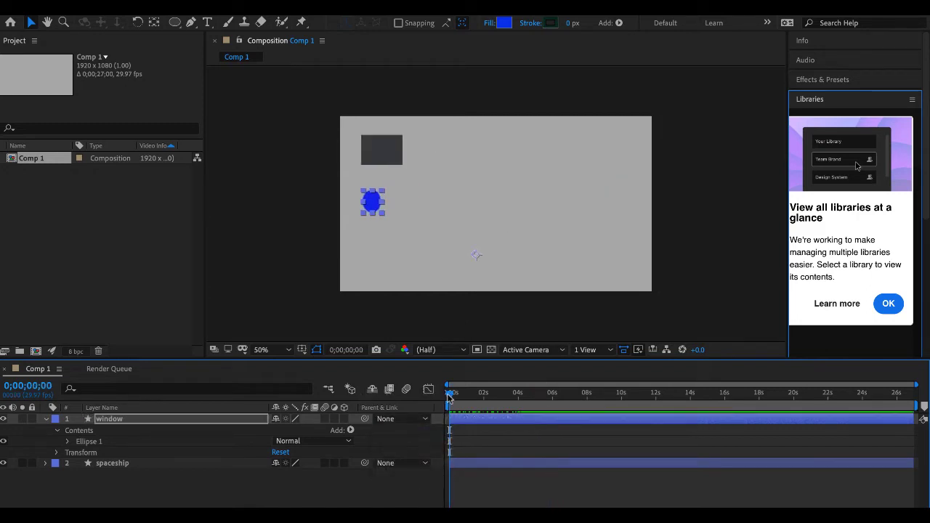
pyautogui.moveTo(371, 207); pyautogui.dragTo(391, 158)
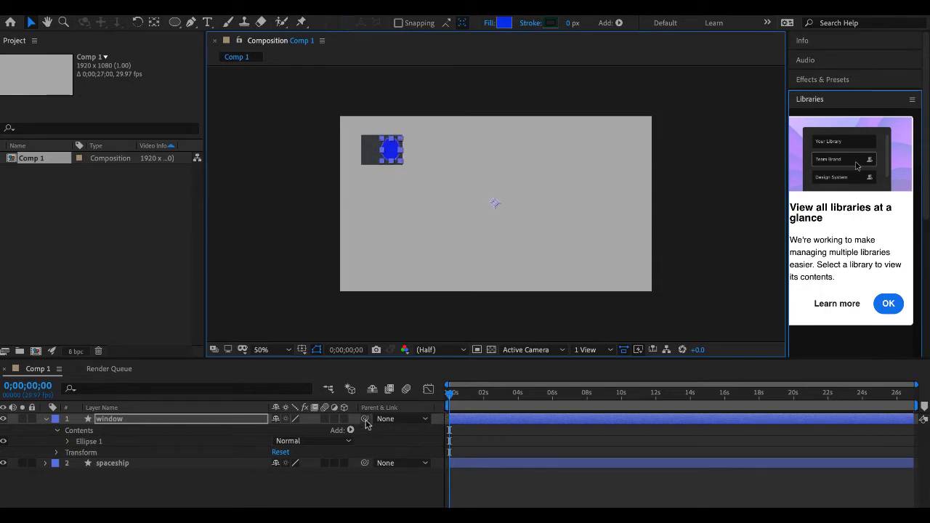
pyautogui.moveTo(365, 418); pyautogui.dragTo(172, 467)
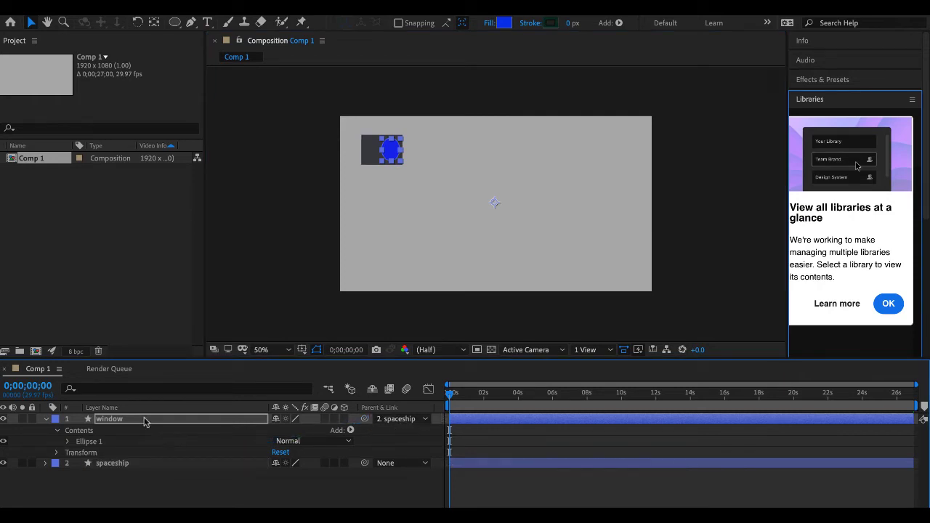
# - Animate the window layer's rotation over several full turns, with keyframes at 0;00;00;00 and 0;00;05;29, and return to the start
pyautogui.press('r')
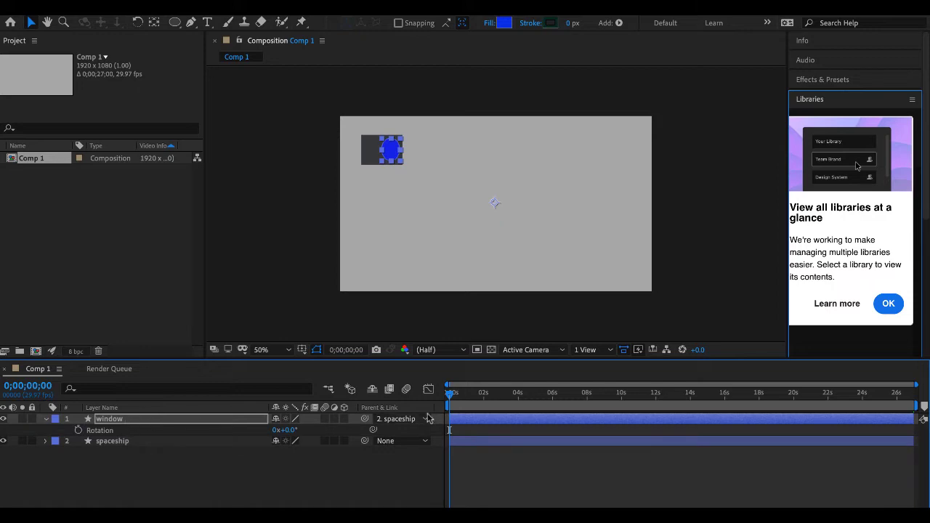
pyautogui.click(79, 431)
pyautogui.moveTo(458, 402); pyautogui.dragTo(552, 396)
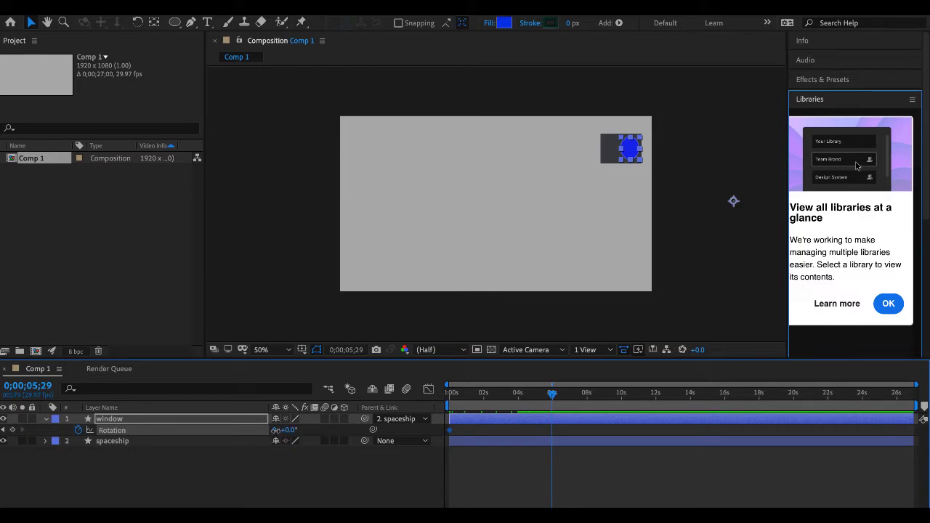
pyautogui.moveTo(275, 430); pyautogui.dragTo(278, 430)
pyautogui.moveTo(552, 396); pyautogui.dragTo(349, 396)
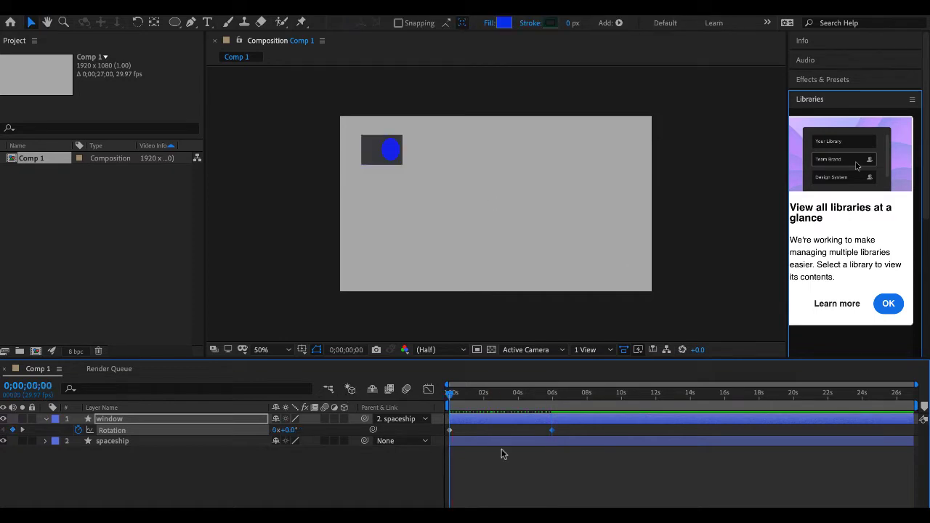
# - Preview the window layer's rotation and undo its rotation keyframes
pyautogui.press('space')
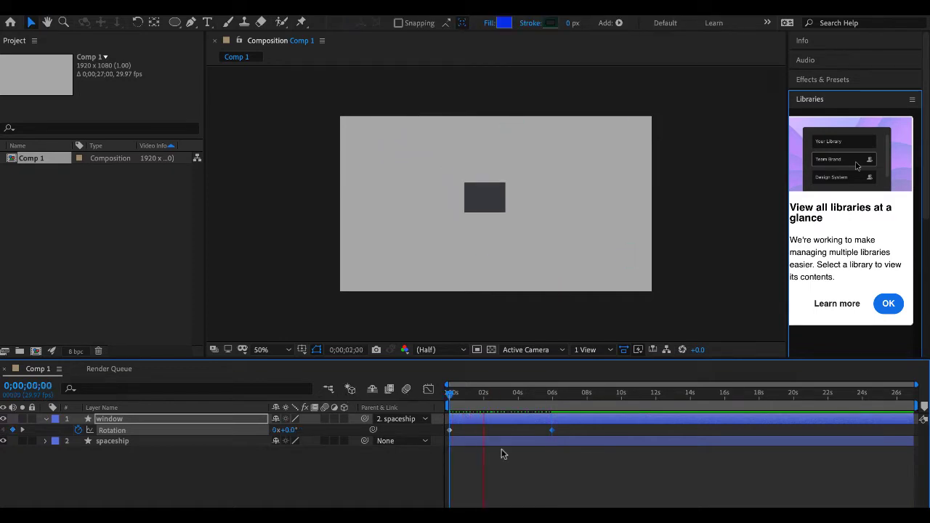
pyautogui.press('space')
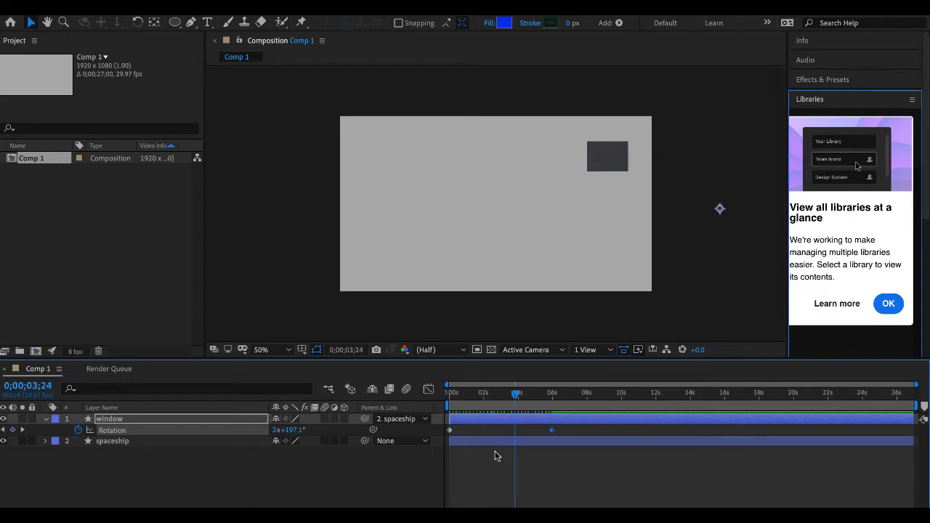
pyautogui.press('super+z')
pyautogui.press('super+z')
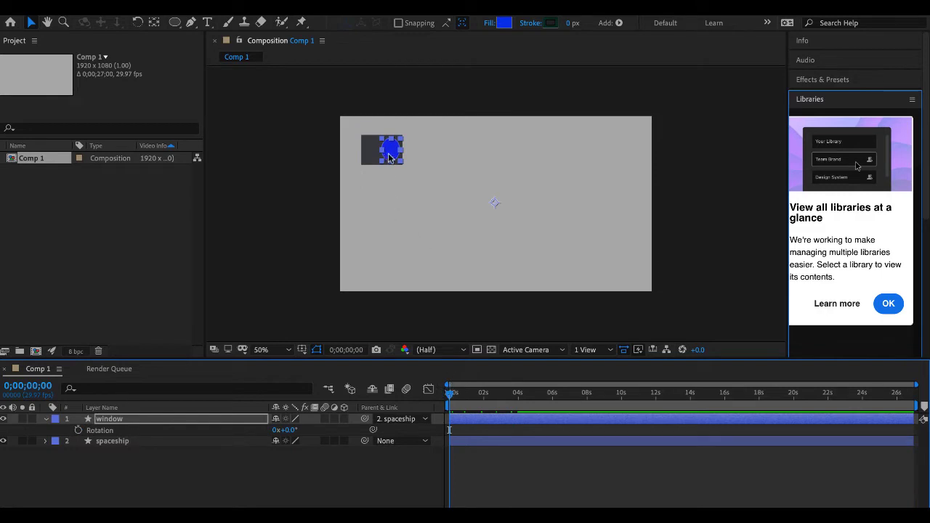
# - Activate the Pan Behind (Anchor Point) tool and set the window layer's parent to None
pyautogui.click(154, 23)
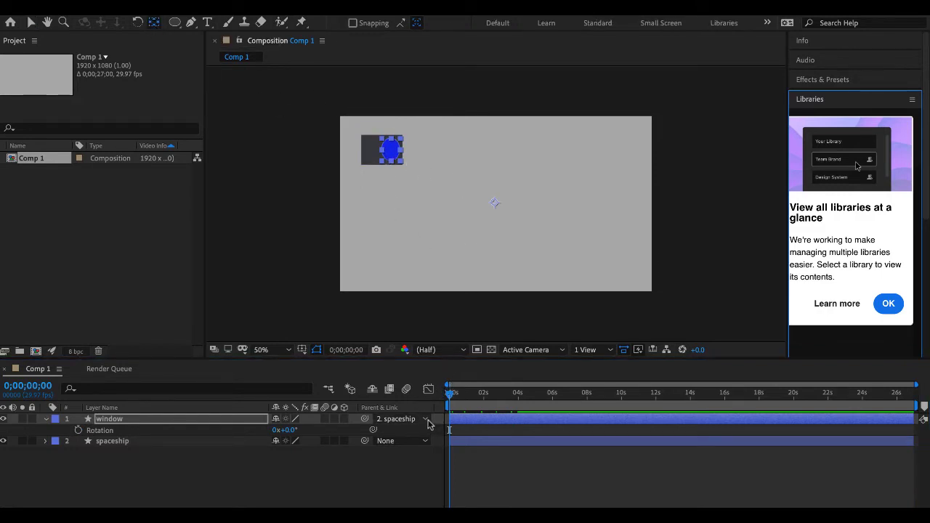
pyautogui.click(424, 420)
pyautogui.click(421, 436)
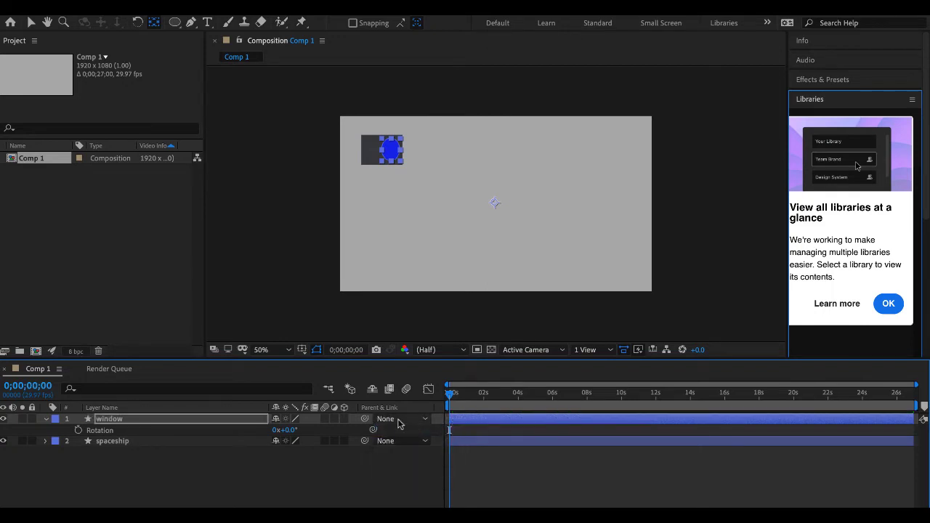
# - Move the window layer's anchor point to the centre of the blue ellipse and parent the layer to spaceship
pyautogui.moveTo(492, 207); pyautogui.dragTo(391, 152)
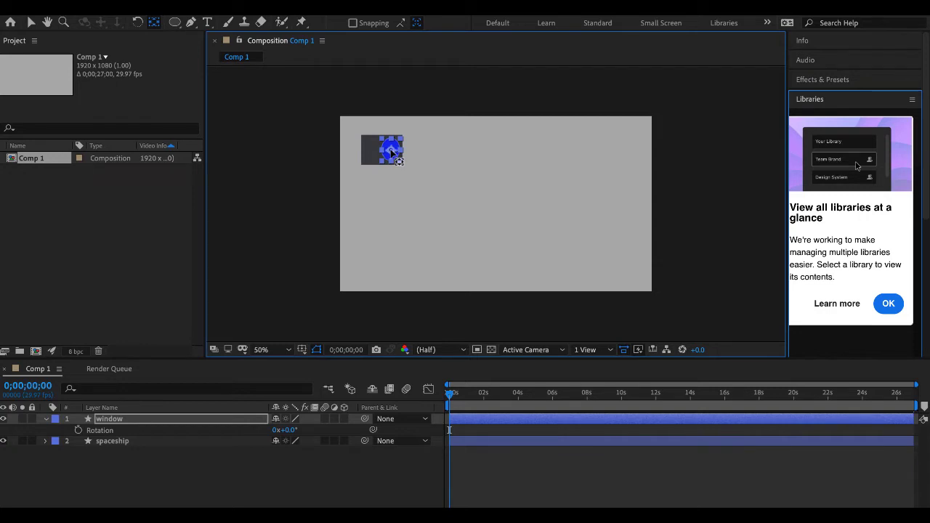
pyautogui.click(424, 419)
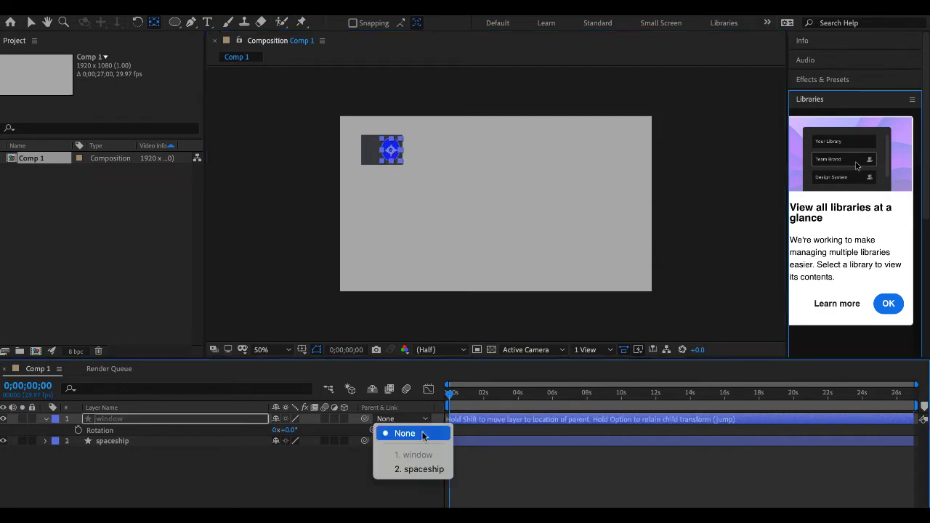
pyautogui.click(426, 472)
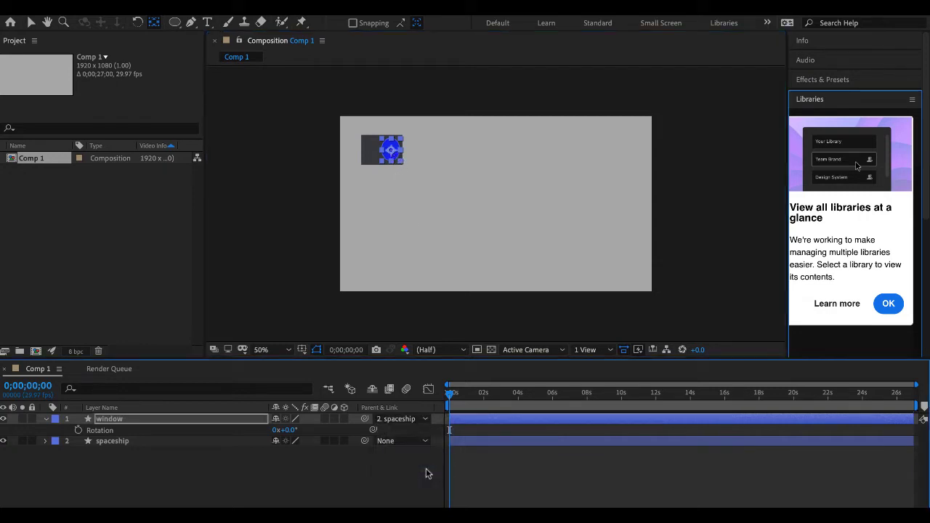
# - Animate the window layer's rotation from 0 to 4 full turns between 0;00;00;00 and 0;00;05;28 and preview it from the start
pyautogui.click(78, 430)
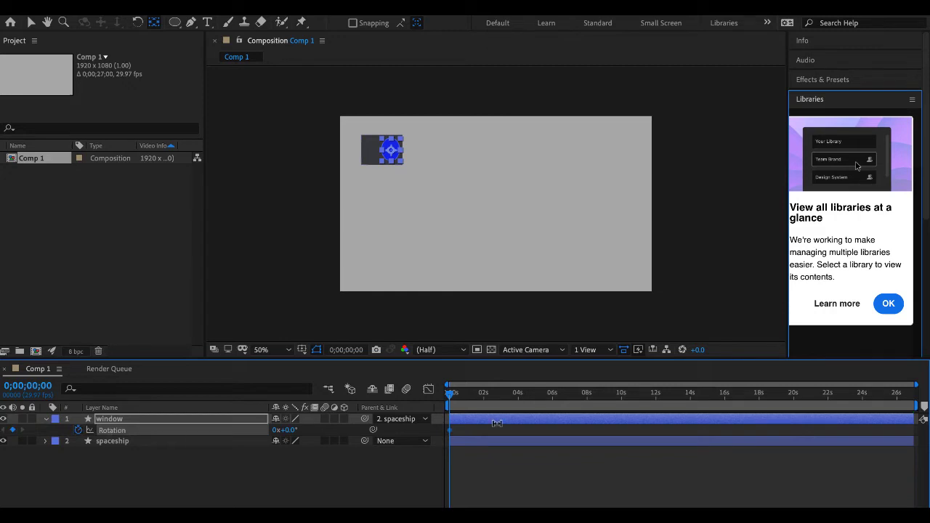
pyautogui.click(551, 398)
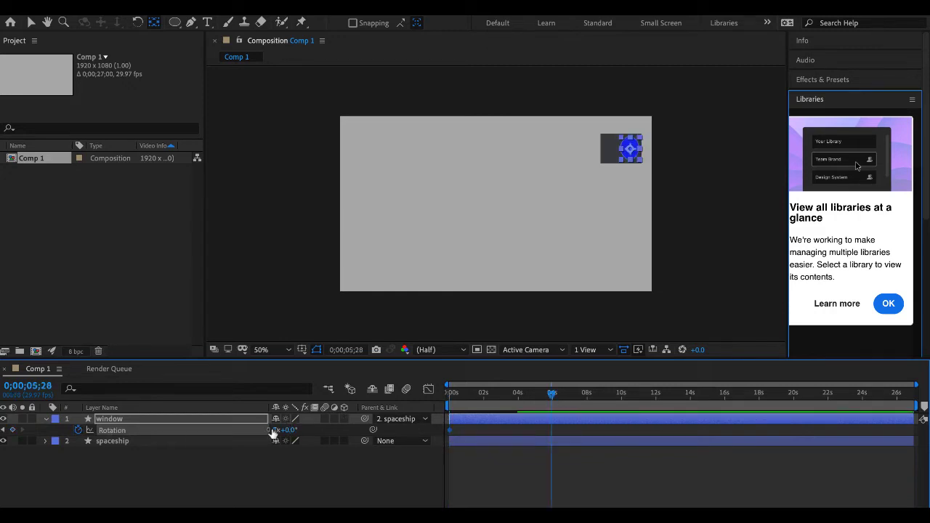
pyautogui.click(275, 431)
pyautogui.write('33')
pyautogui.press('Return')
pyautogui.moveTo(552, 395); pyautogui.dragTo(374, 383)
pyautogui.press('Home')
pyautogui.click(539, 481)
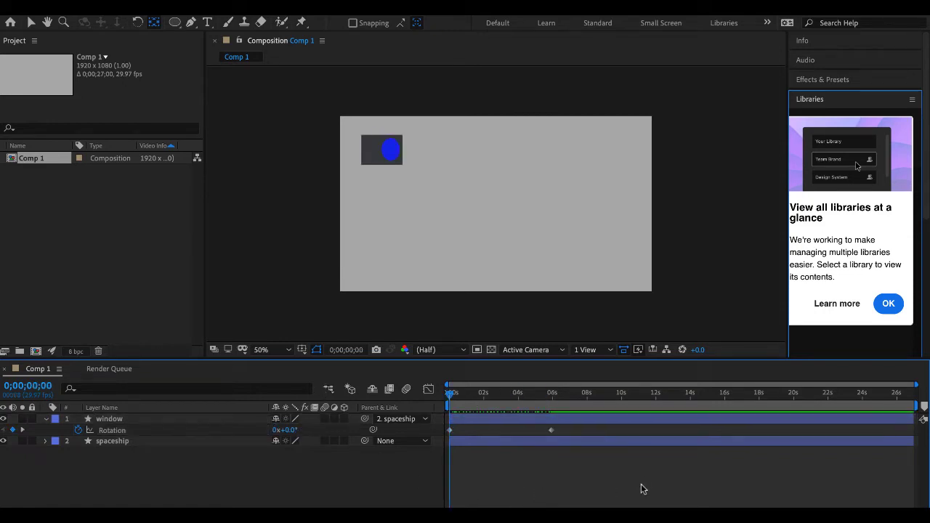
pyautogui.press('space')
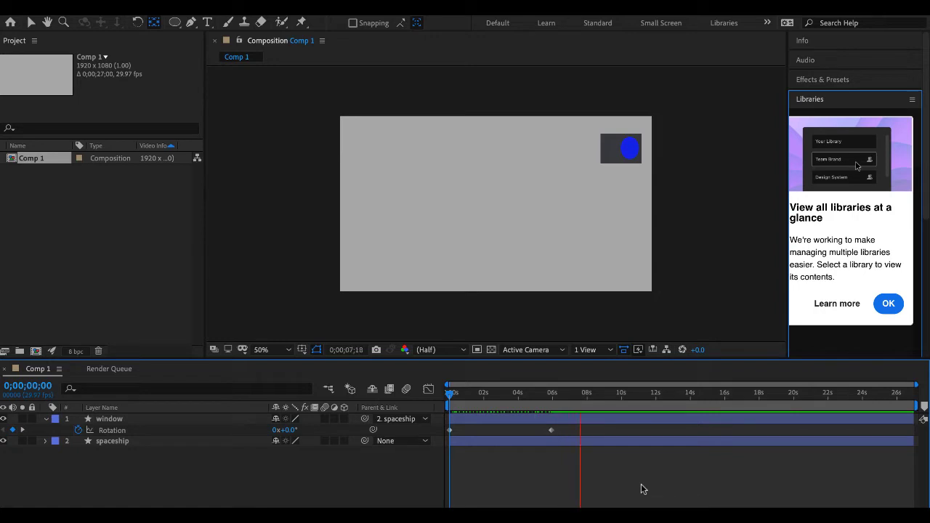
pyautogui.press('space')
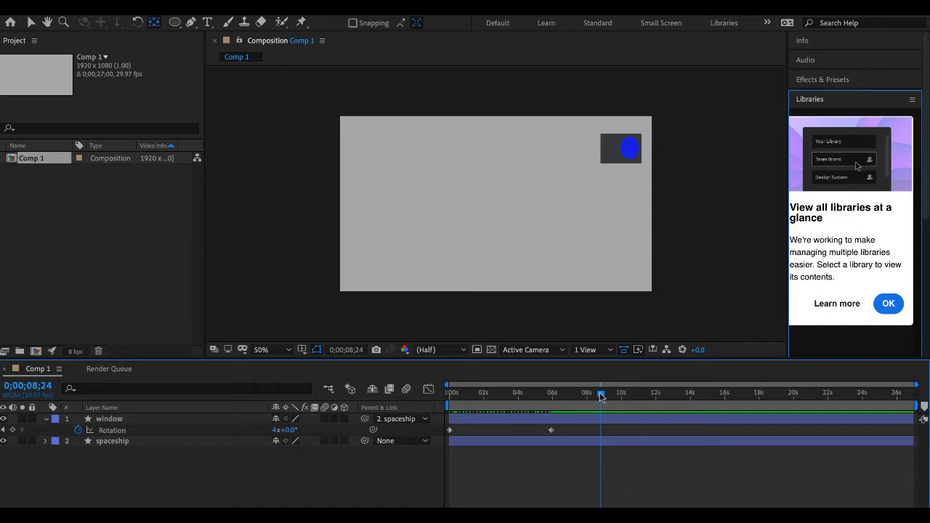
# - Split the window layer at 0;00;05;28 and set the parent of the split-off second part to None
pyautogui.moveTo(603, 396); pyautogui.dragTo(551, 396)
pyautogui.click(564, 420)
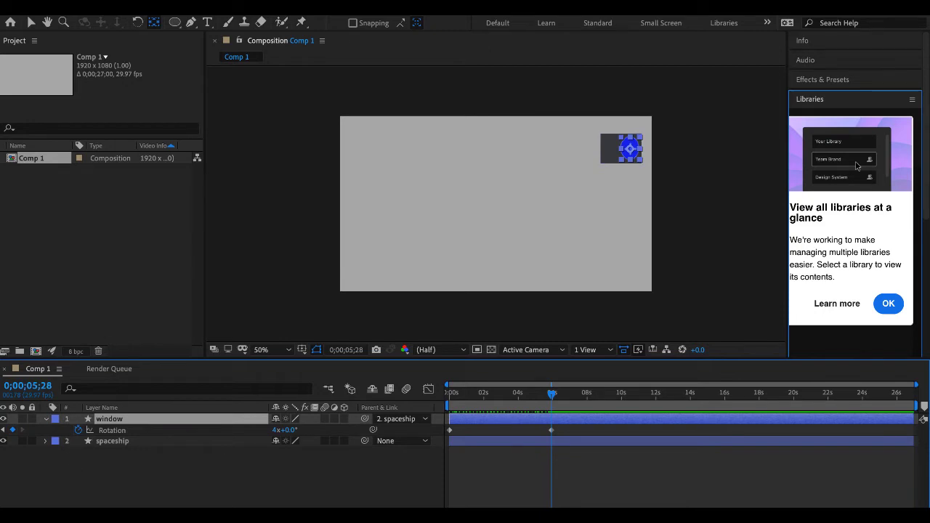
pyautogui.click(130, 8)
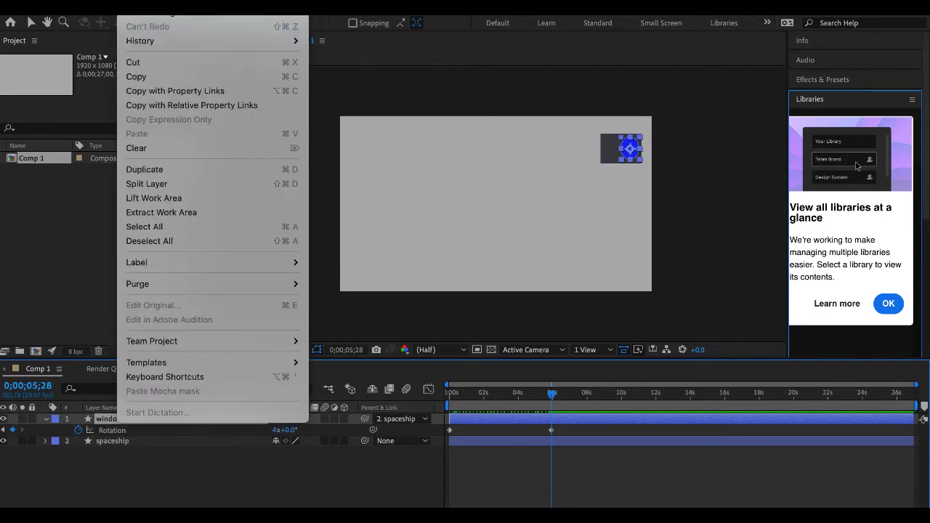
pyautogui.click(165, 190)
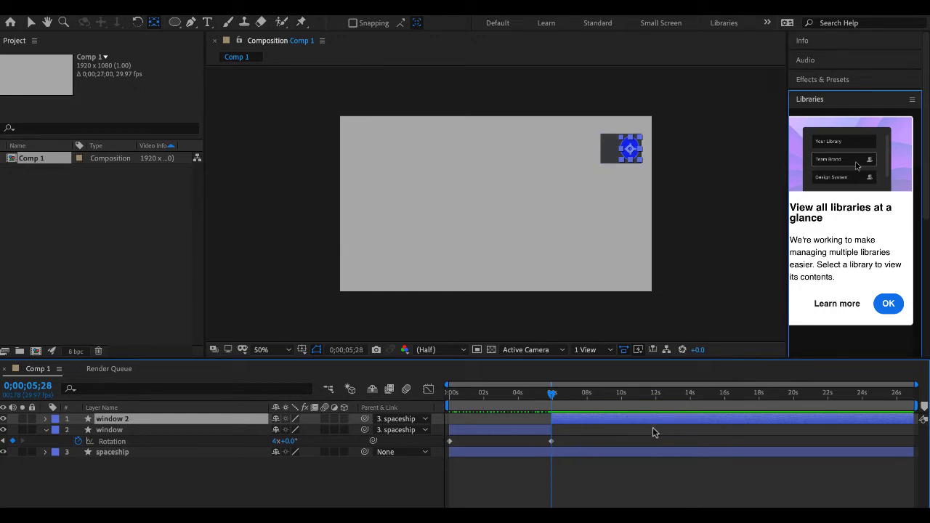
pyautogui.click(418, 423)
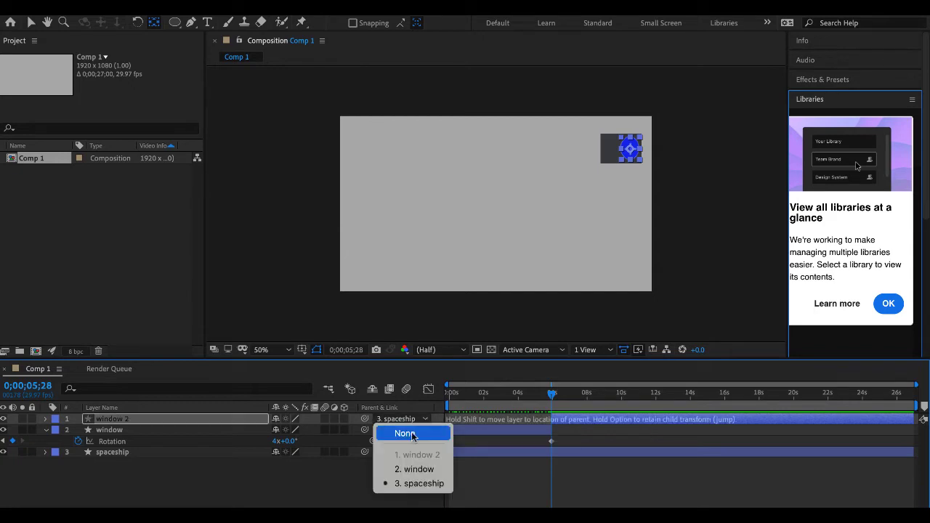
pyautogui.click(398, 426)
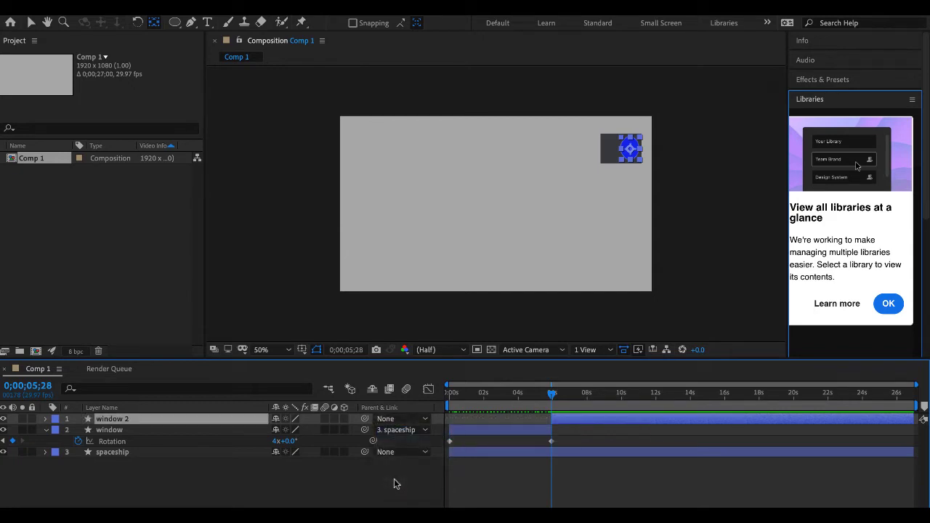
# - Keyframe window 2's position at 0;00;06;00 and move the ellipse straight down to about 1812, 864 at 0;00;07;27
pyautogui.click(553, 395)
pyautogui.press('p')
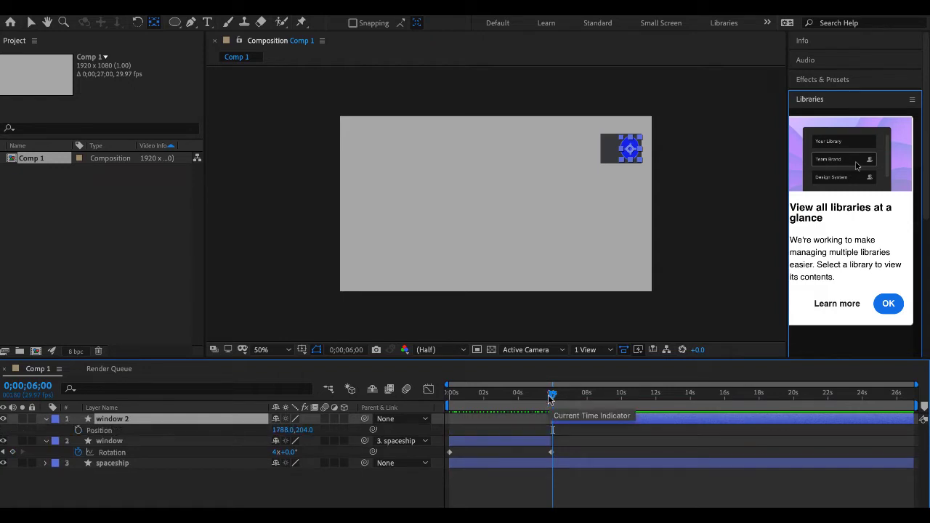
pyautogui.click(80, 430)
pyautogui.click(585, 393)
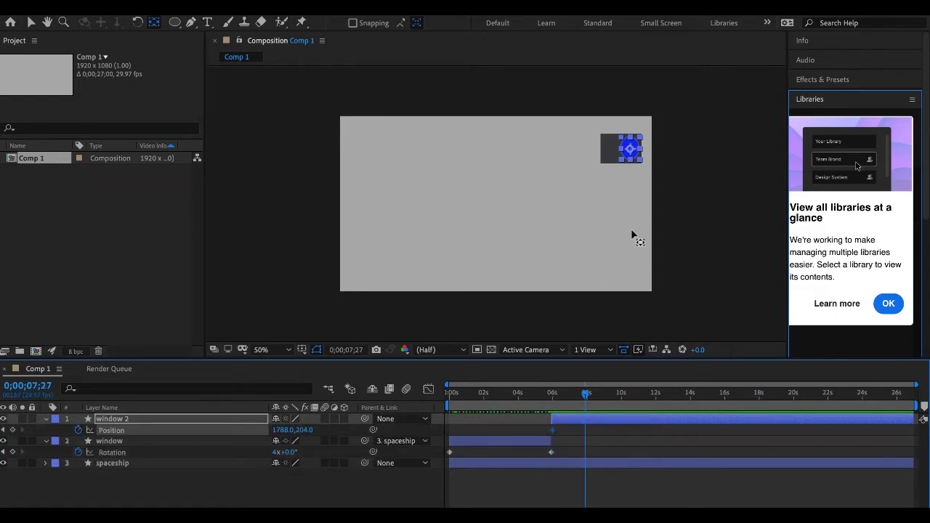
pyautogui.click(31, 22)
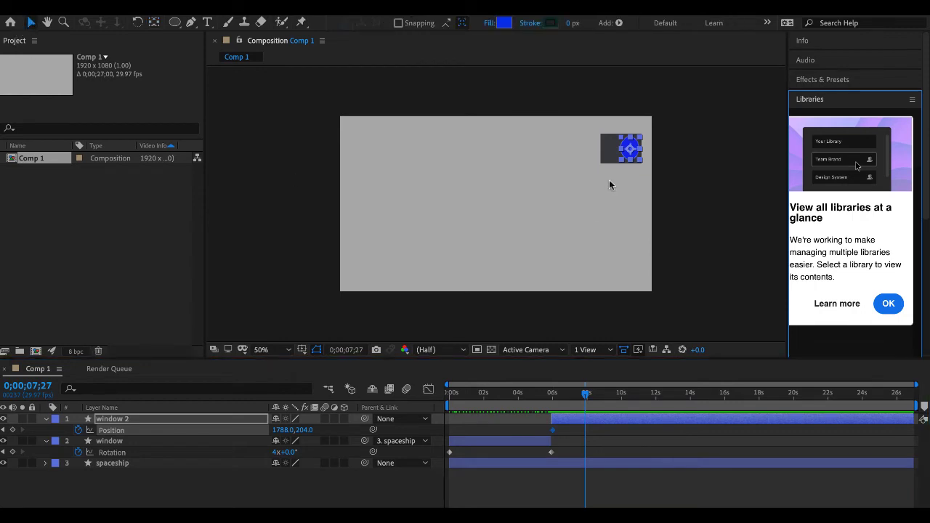
pyautogui.moveTo(631, 149); pyautogui.dragTo(636, 255)
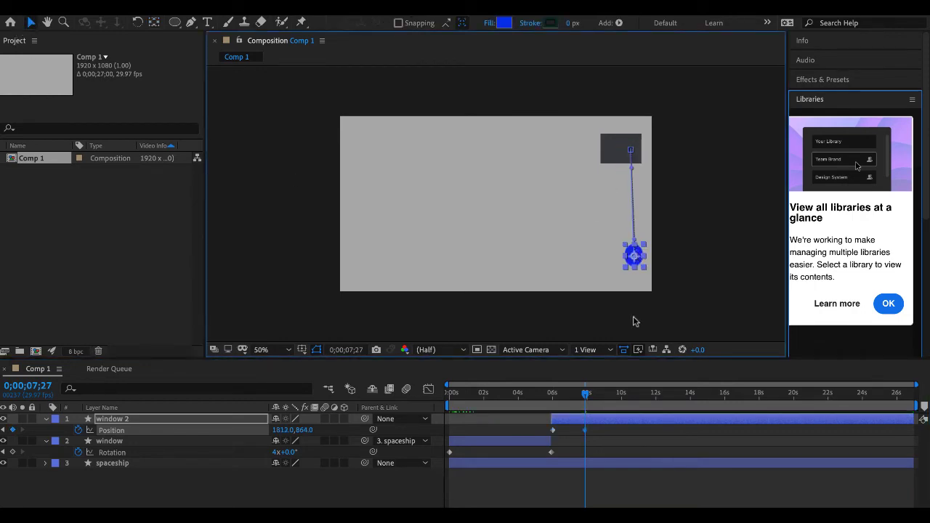
# - Preview the split window animation from the start of the composition
pyautogui.moveTo(585, 395); pyautogui.dragTo(240, 398)
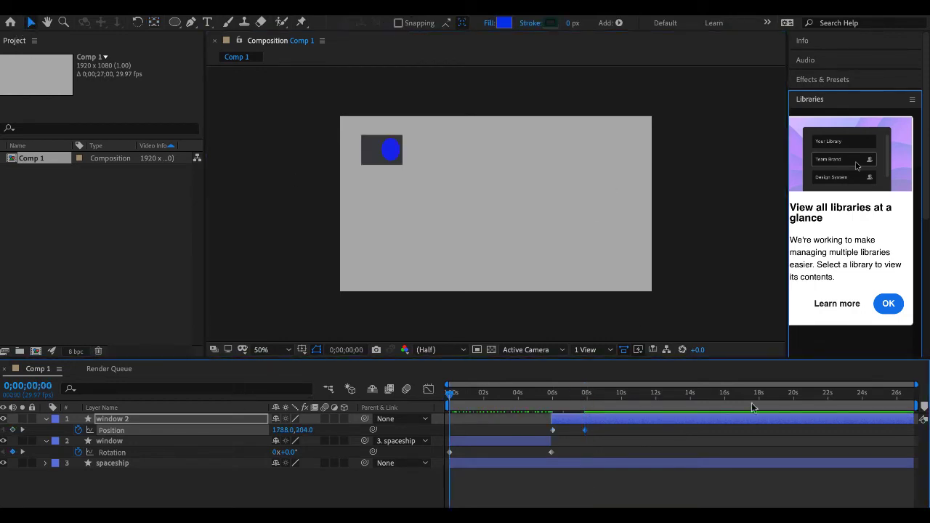
pyautogui.press('space')
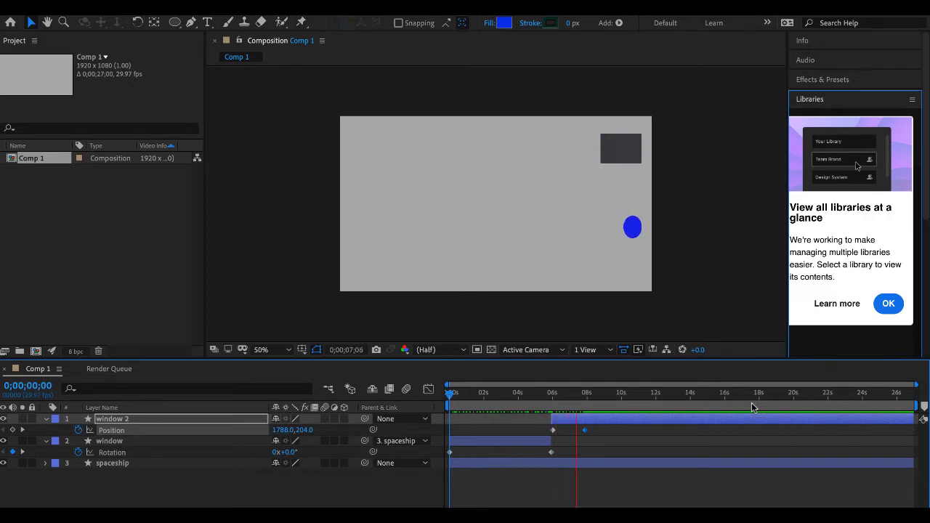
pyautogui.press('space')
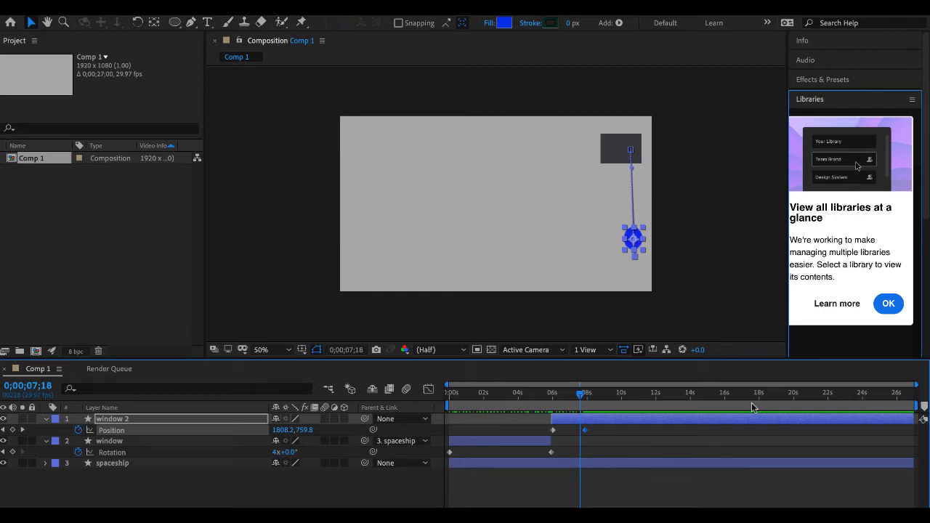
# - Switch to the Canvas course page on Parenting in the browser and go on to the Text Effects page
pyautogui.hotkey('ctrl', 'Up')
pyautogui.click(456, 330)
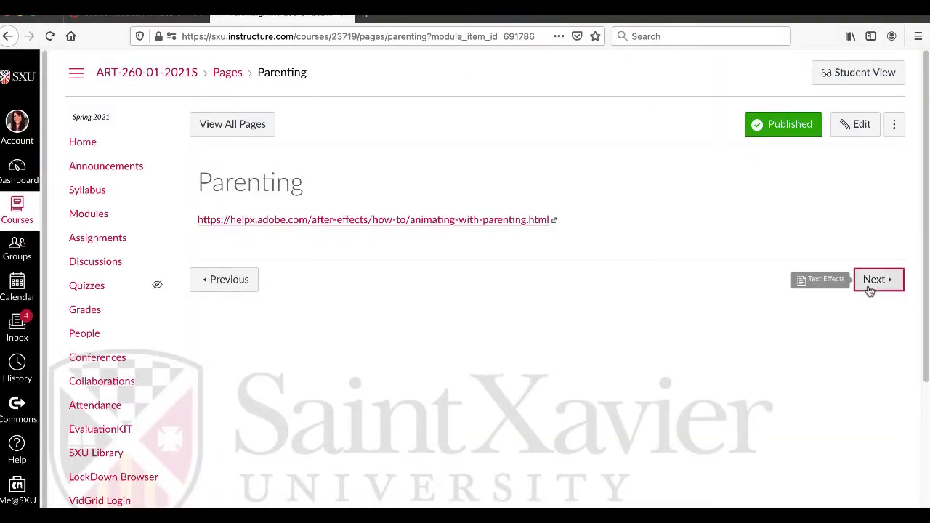
pyautogui.click(875, 280)
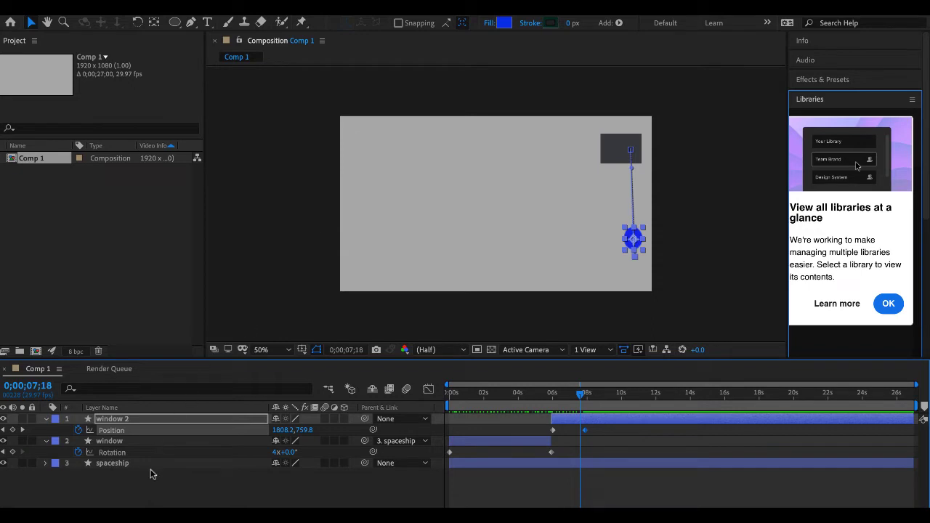
# - Switch back to After Effects and delete all layers from Comp 1
pyautogui.click(149, 486)
pyautogui.hotkey('ctrl', 'a')
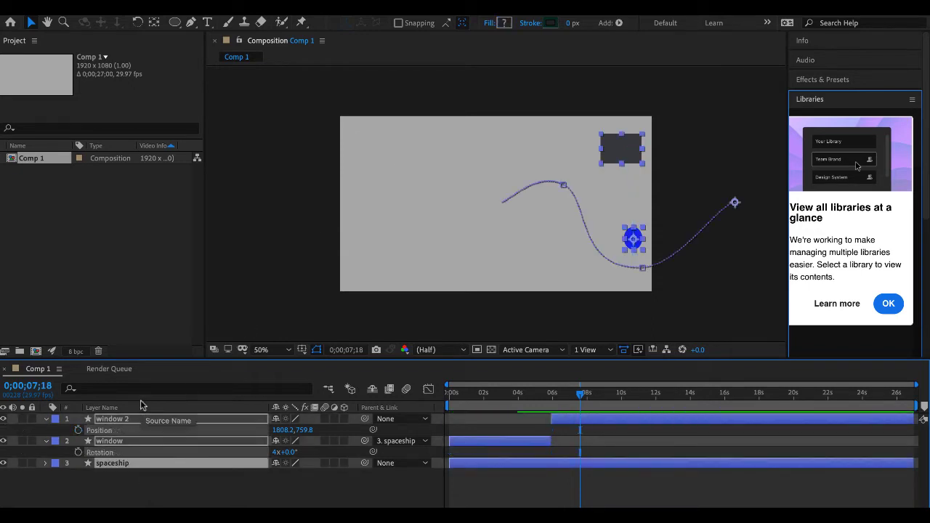
pyautogui.press('Delete')
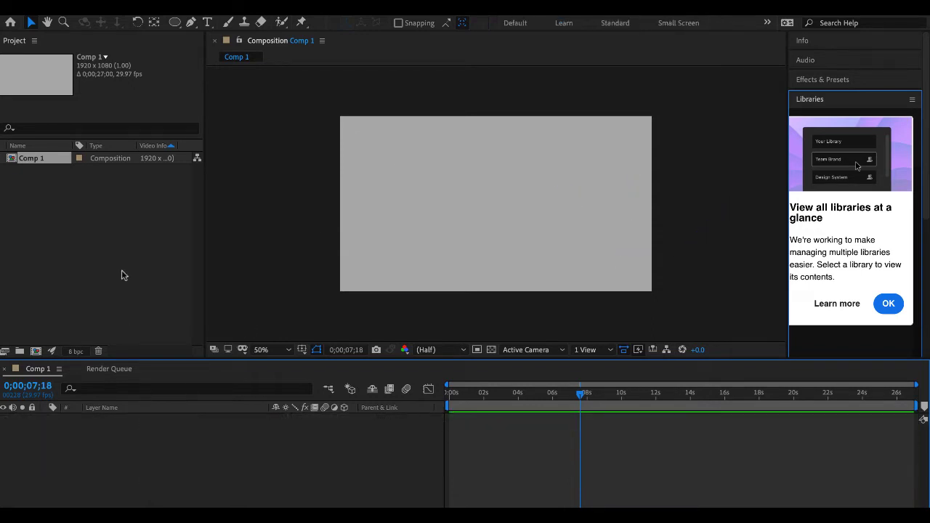
# - Create a horizontal text layer in the upper part of the composition and enter a first name
pyautogui.click(208, 23)
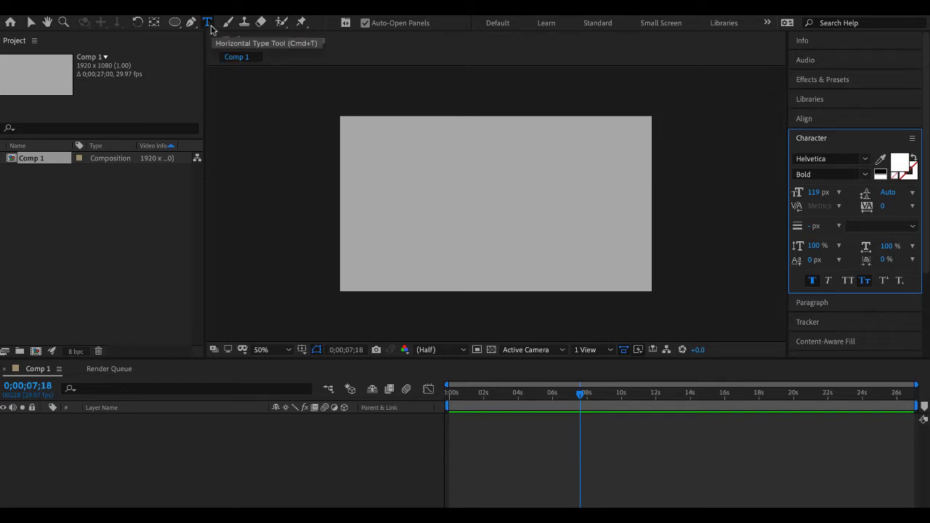
pyautogui.click(212, 30)
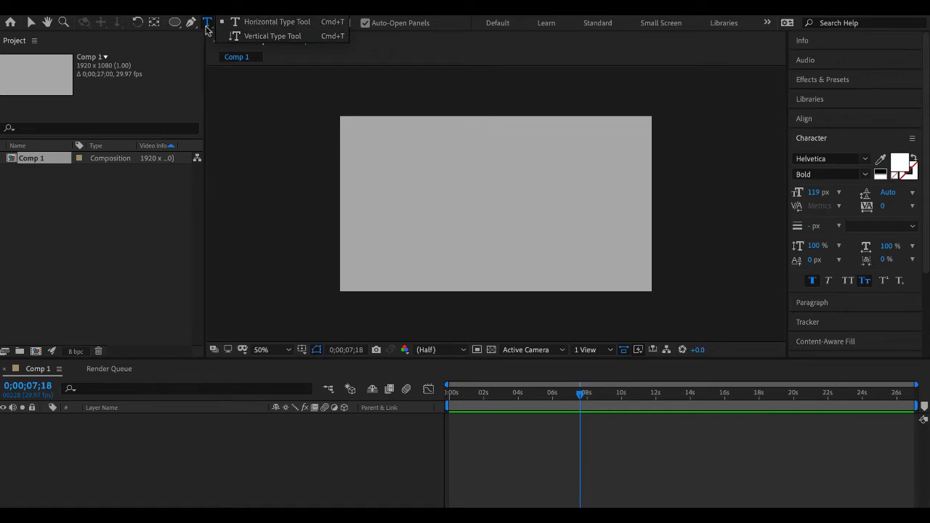
pyautogui.click(270, 22)
pyautogui.click(377, 160)
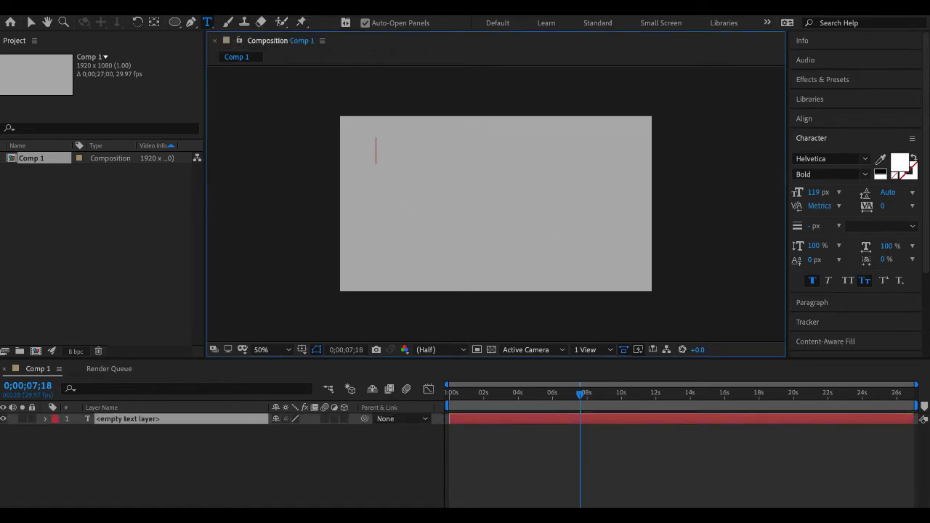
pyautogui.write('Jennifer')
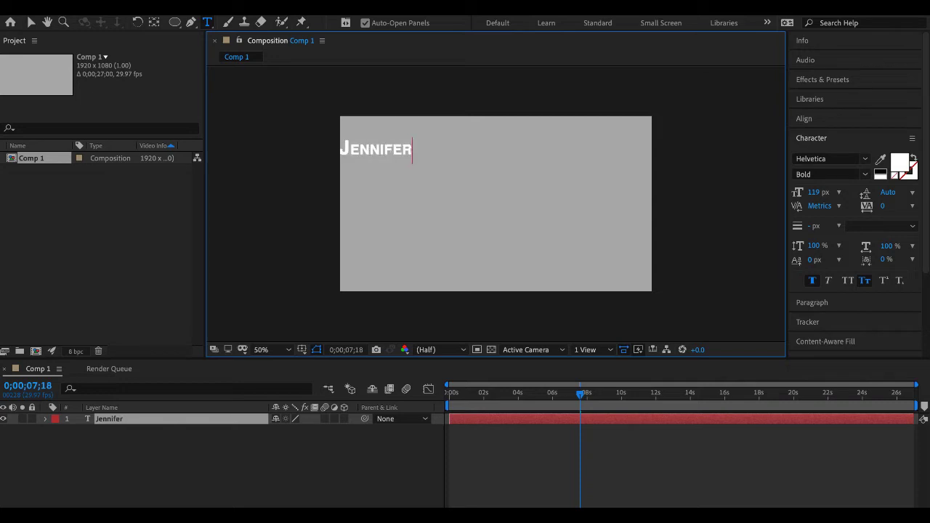
# - Move the text to the upper middle of the frame and shift its anchor point up to the text's centre
pyautogui.click(30, 22)
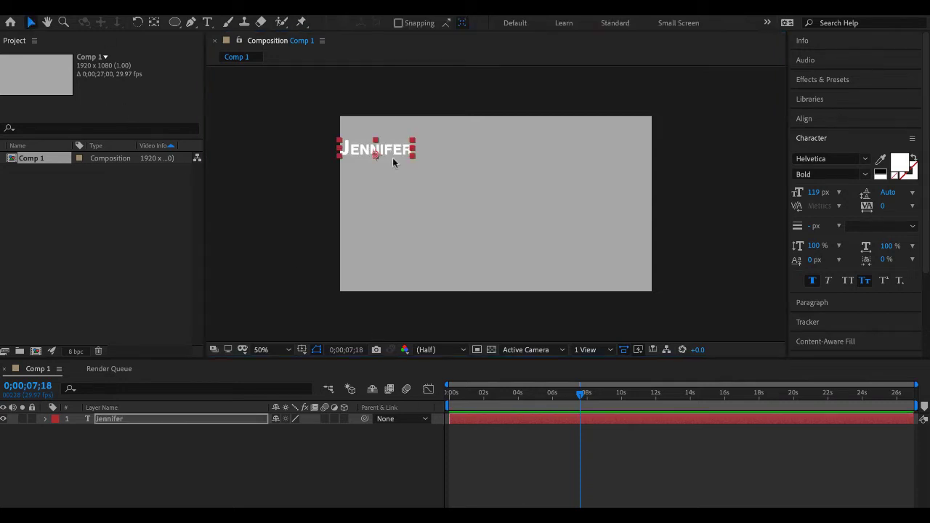
pyautogui.moveTo(392, 158); pyautogui.dragTo(503, 164)
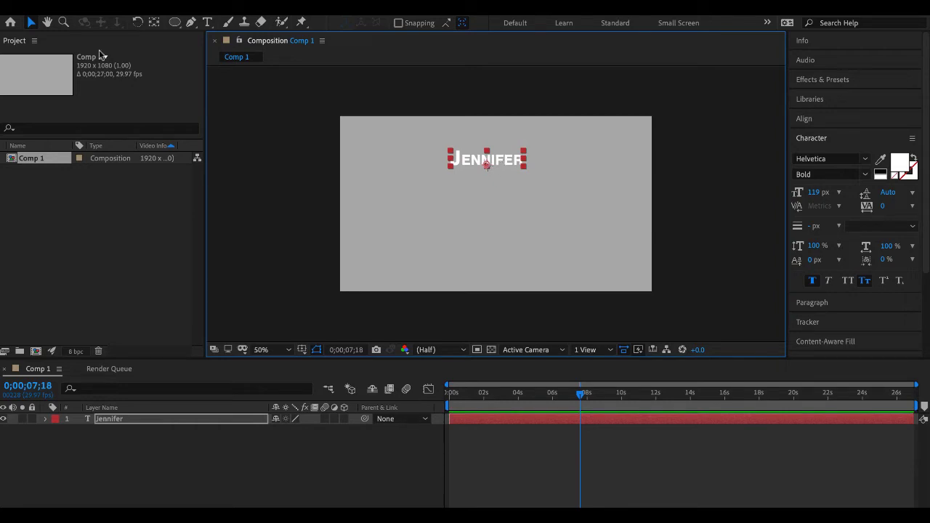
pyautogui.click(154, 23)
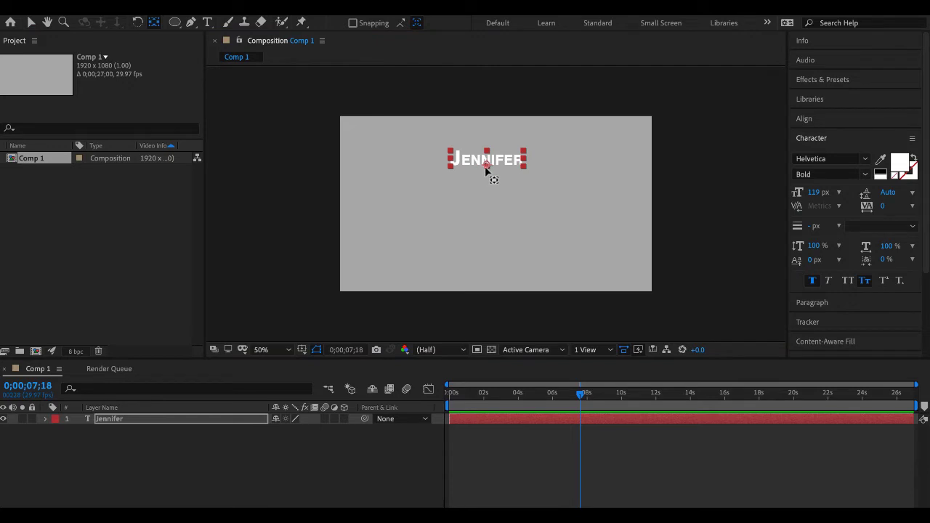
pyautogui.moveTo(486, 167); pyautogui.dragTo(486, 159)
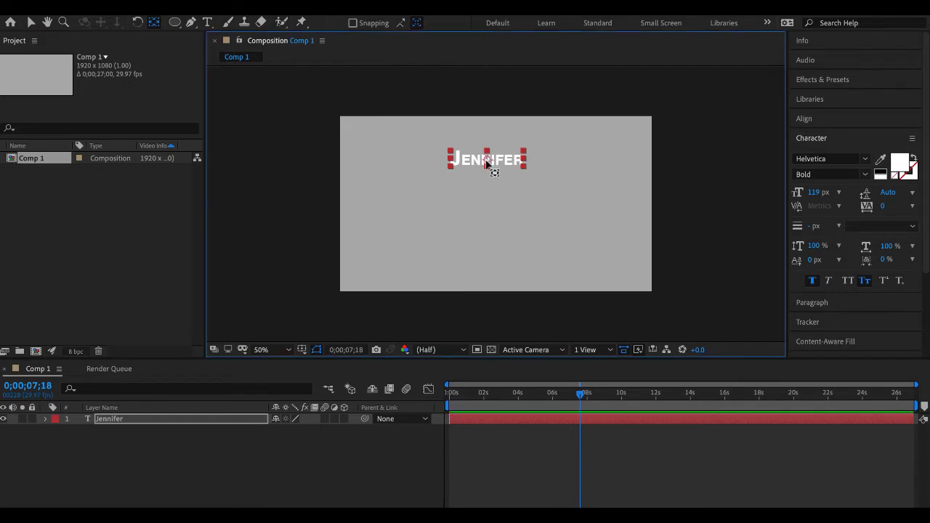
# - Expand the text layer's Transform and Text property groups
pyautogui.click(46, 419)
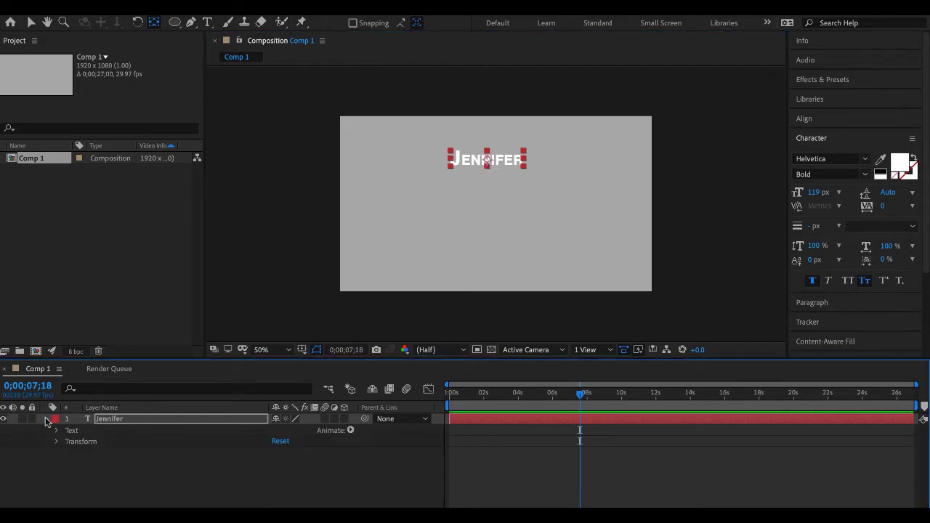
pyautogui.click(57, 442)
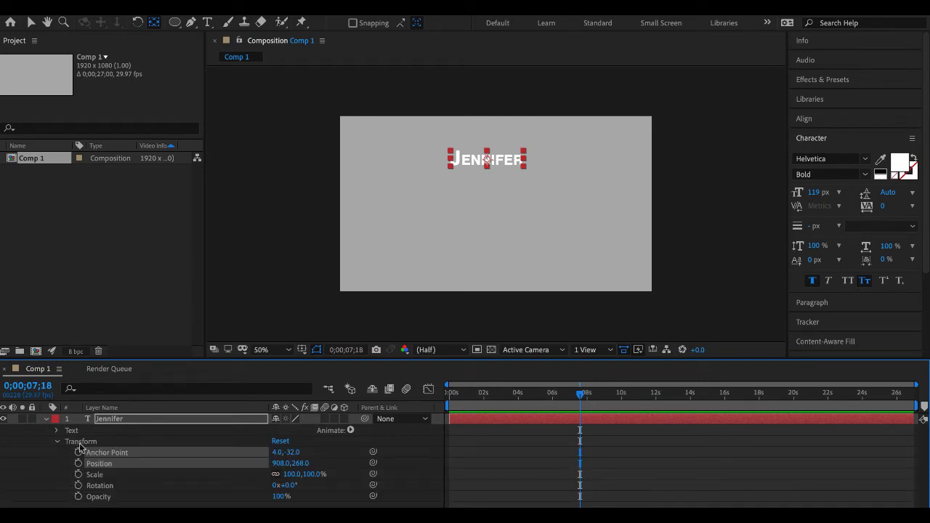
pyautogui.click(57, 431)
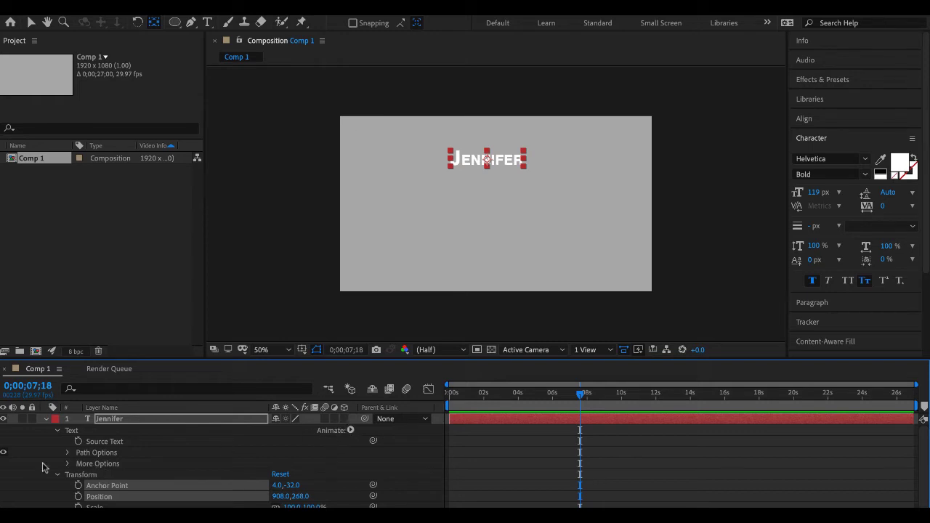
# - Collapse the text layer's Text property group and switch to the Selection tool
pyautogui.click(58, 431)
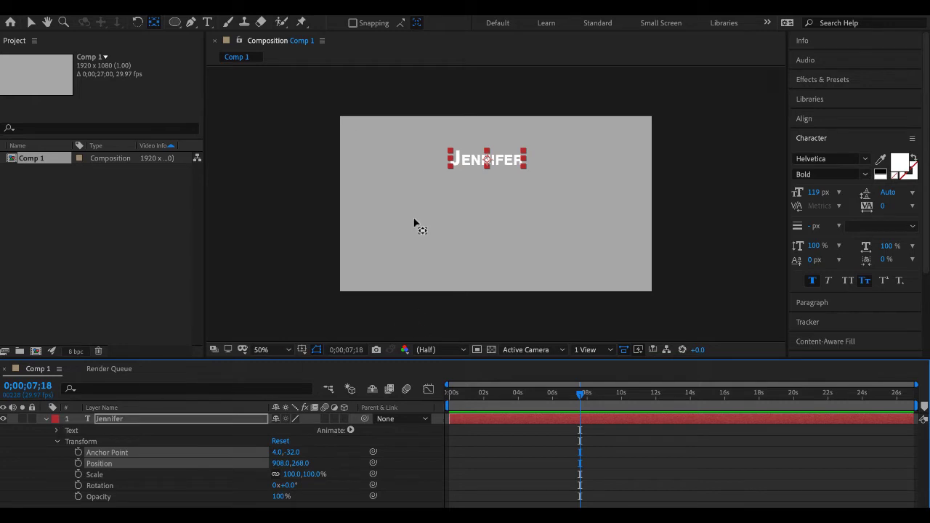
pyautogui.click(30, 23)
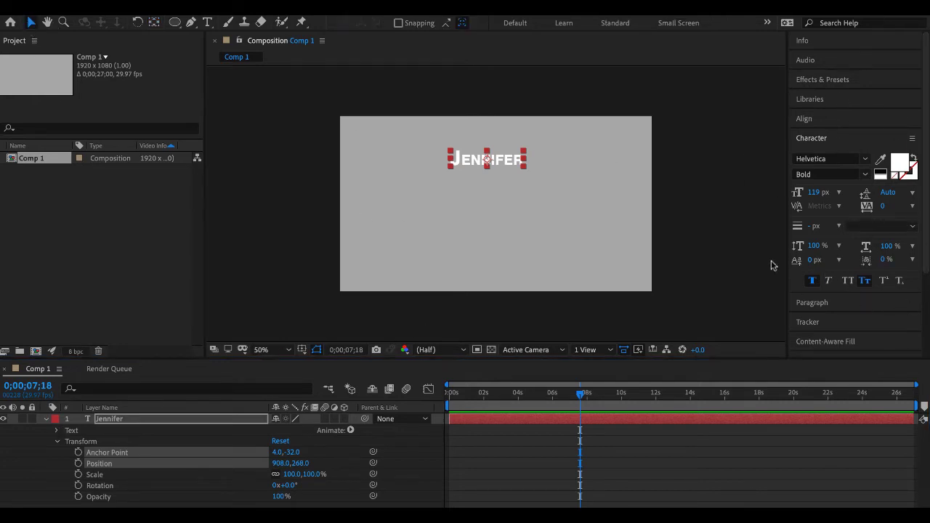
pyautogui.click(377, 6)
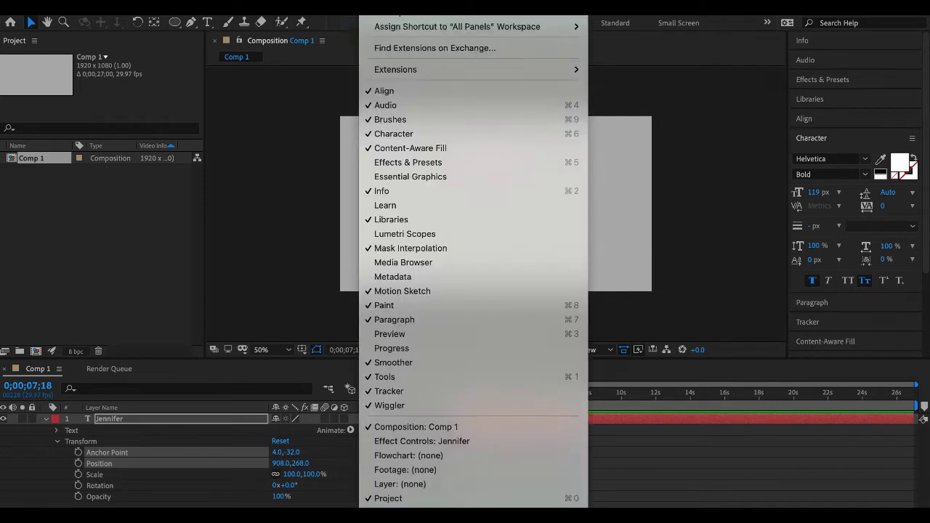
pyautogui.click(742, 135)
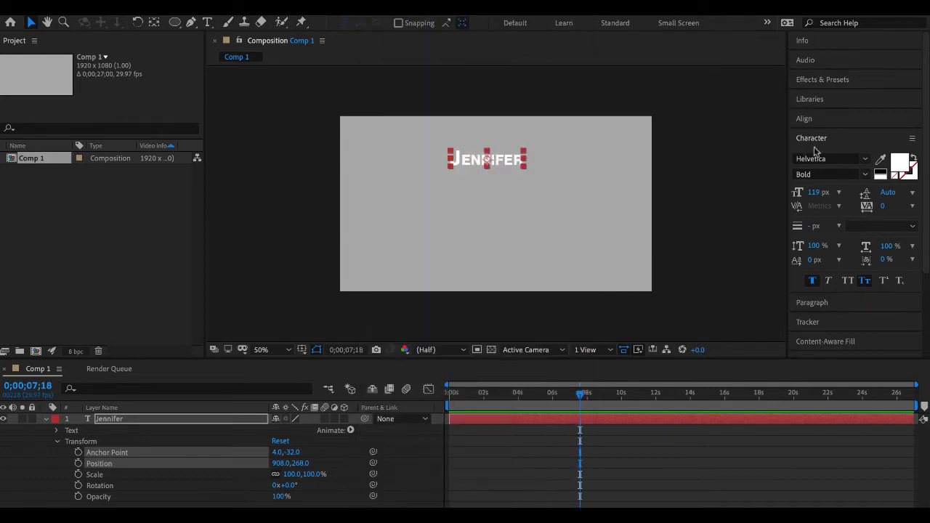
# - Look through the font family, font style and paragraph options, and turn off Small Caps for the text
pyautogui.click(864, 162)
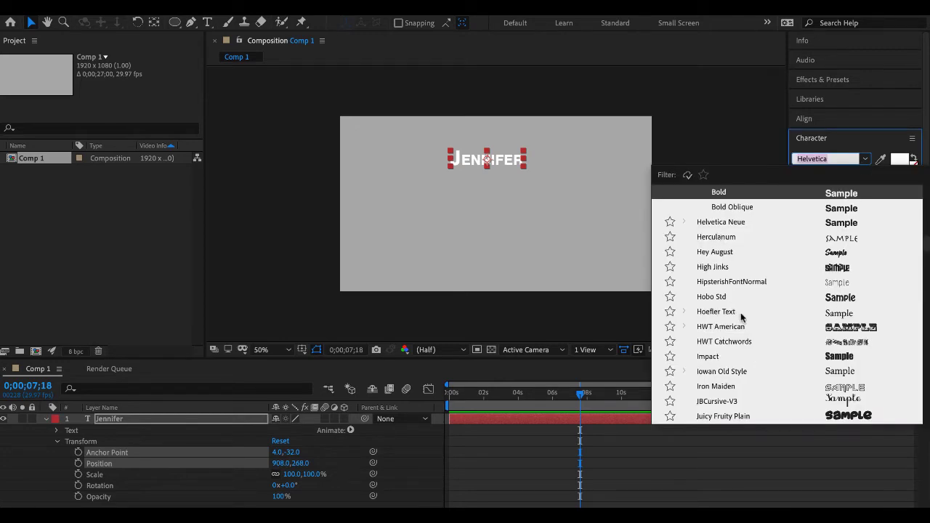
pyautogui.click(865, 160)
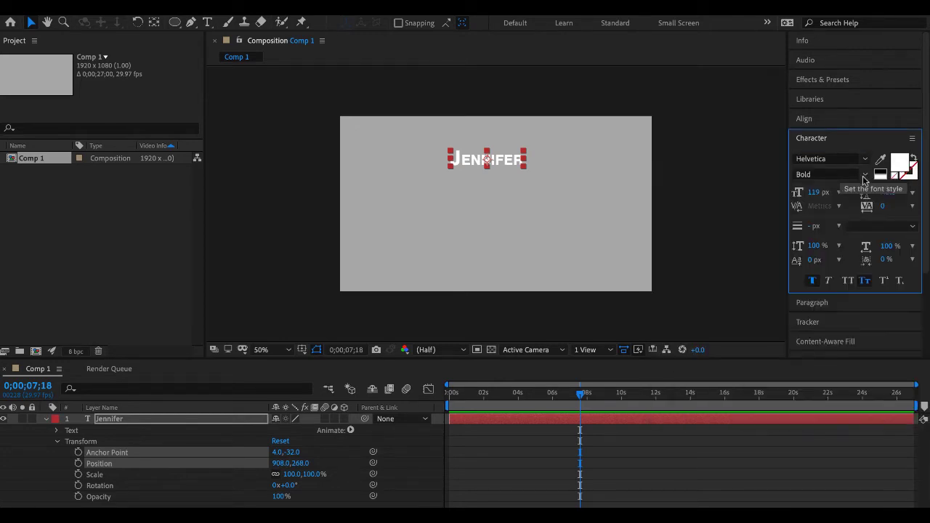
pyautogui.click(865, 178)
pyautogui.click(865, 179)
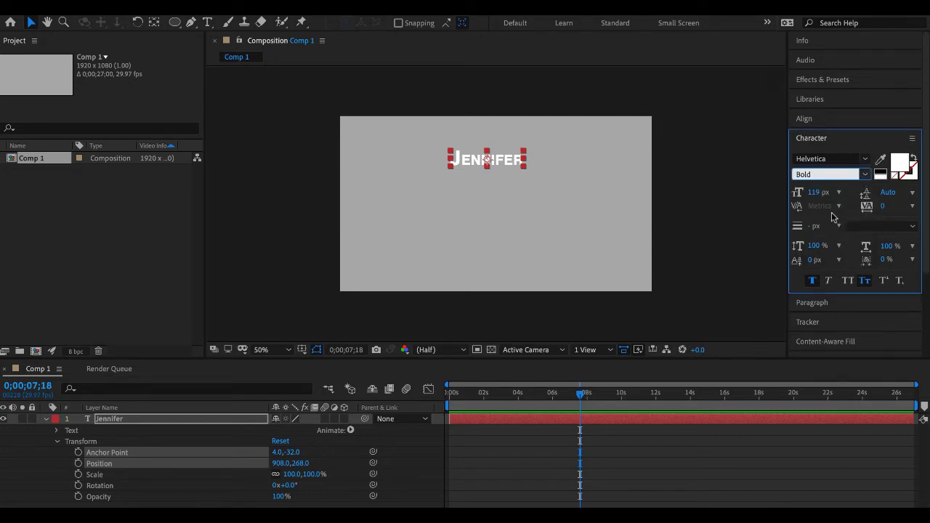
pyautogui.click(864, 282)
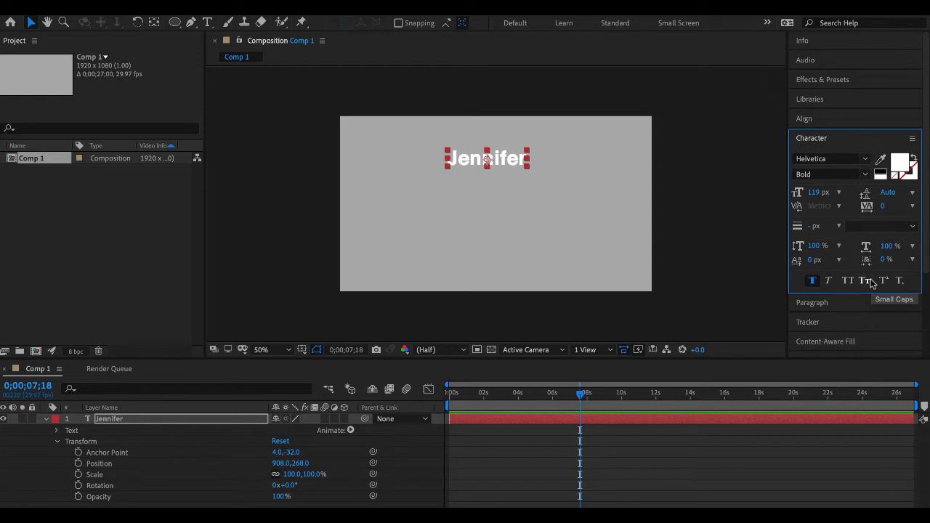
pyautogui.click(832, 302)
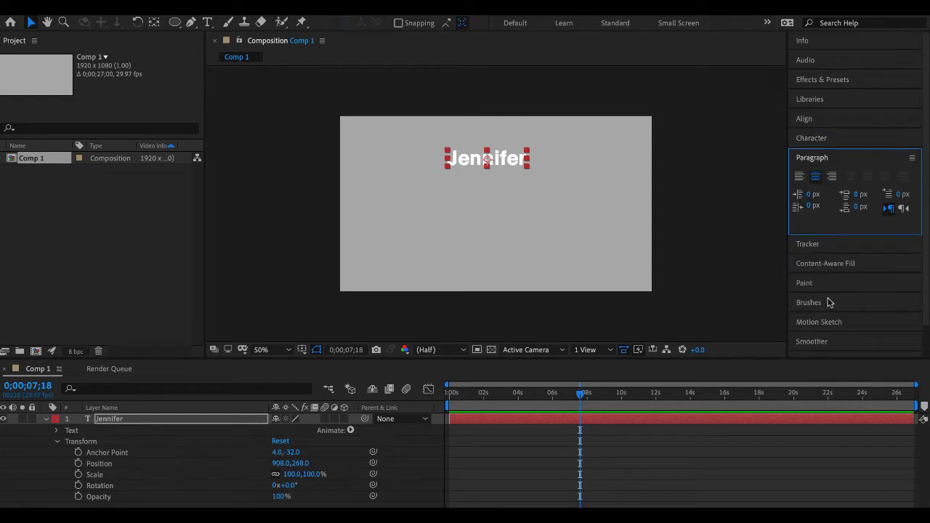
pyautogui.click(823, 139)
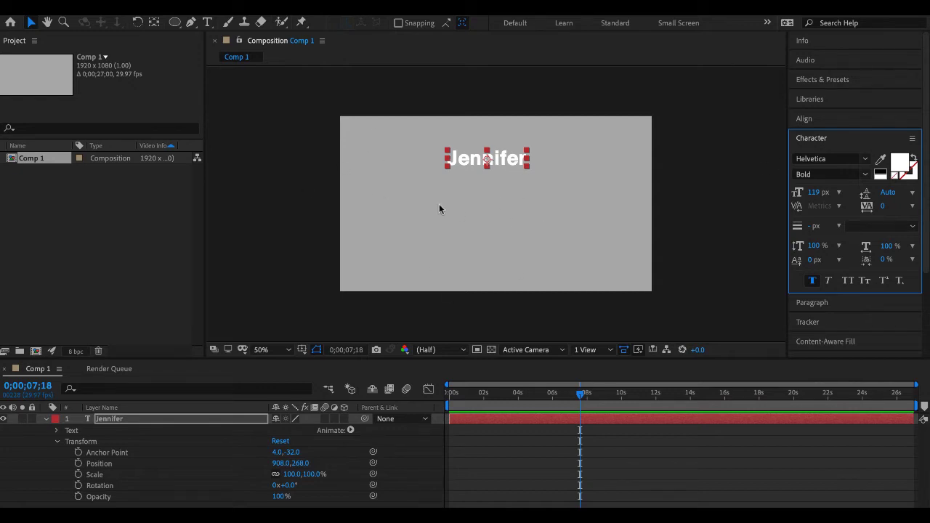
# - Fit the text layer to the composition's width
pyautogui.click(223, 6)
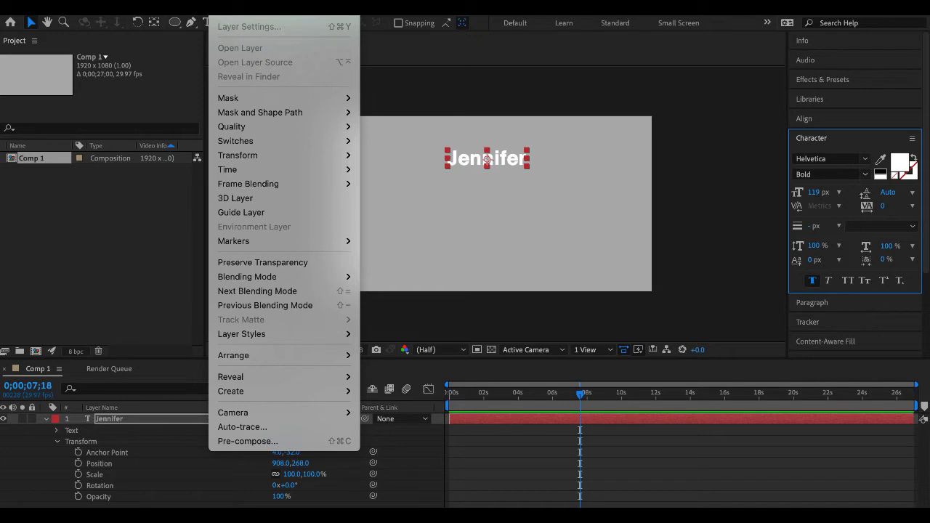
pyautogui.moveTo(268, 156)
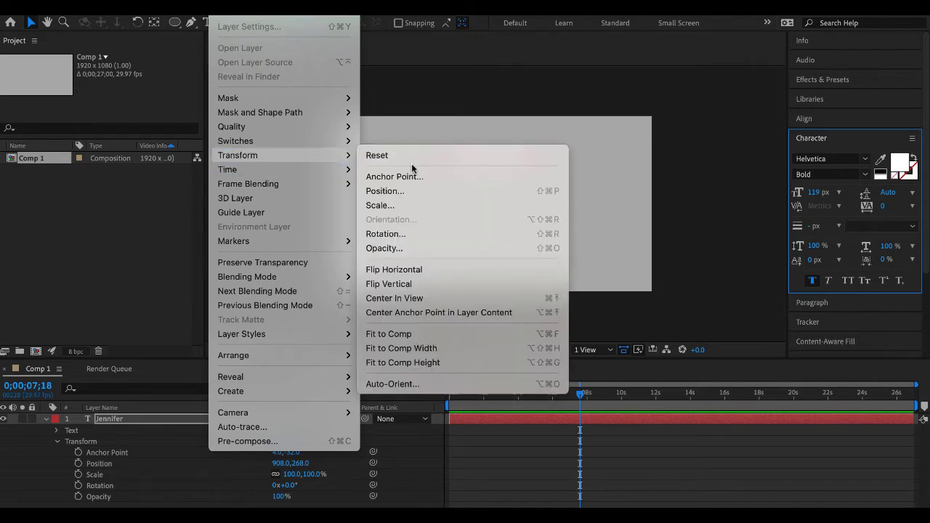
pyautogui.click(420, 351)
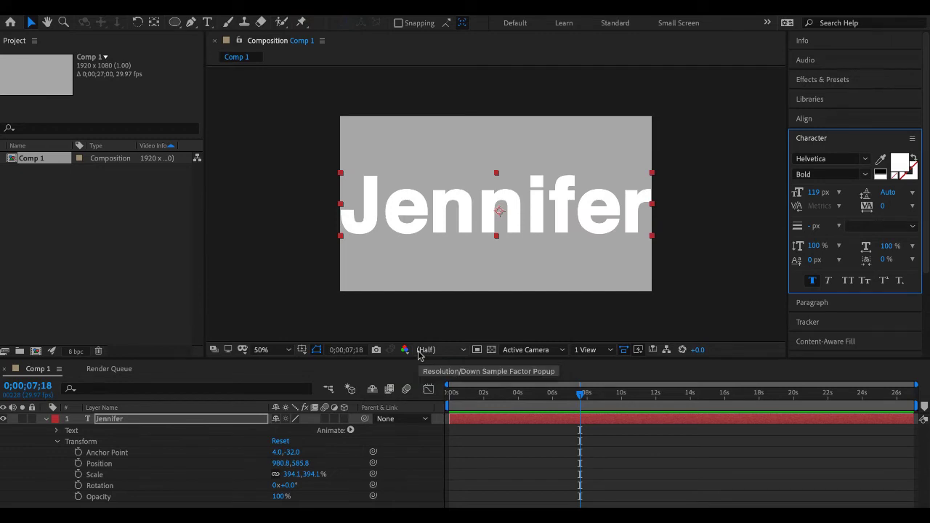
# - Fit the text layer to the composition's height
pyautogui.click(174, 8)
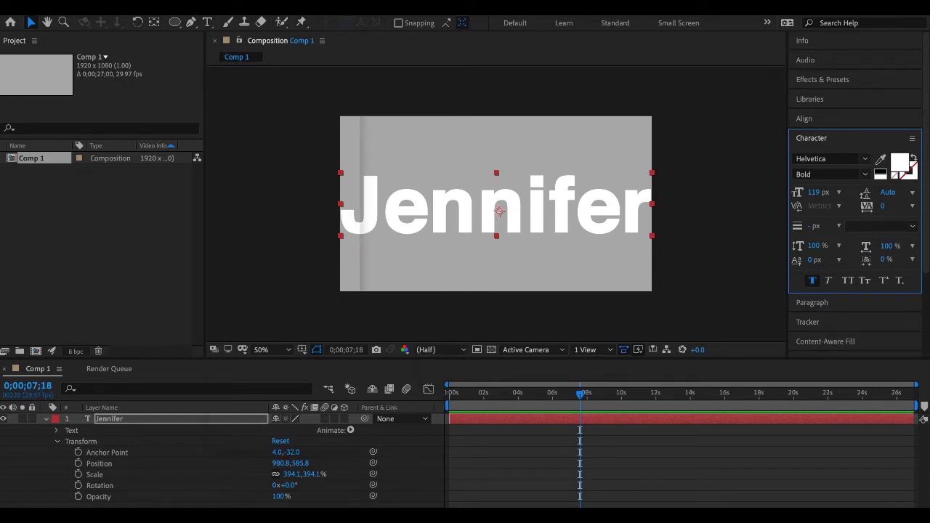
pyautogui.moveTo(320, 154)
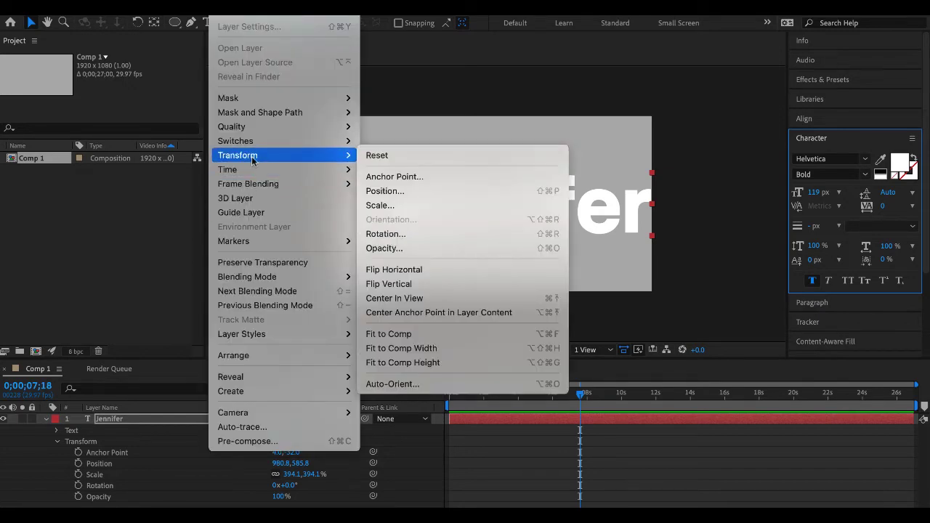
pyautogui.click(453, 362)
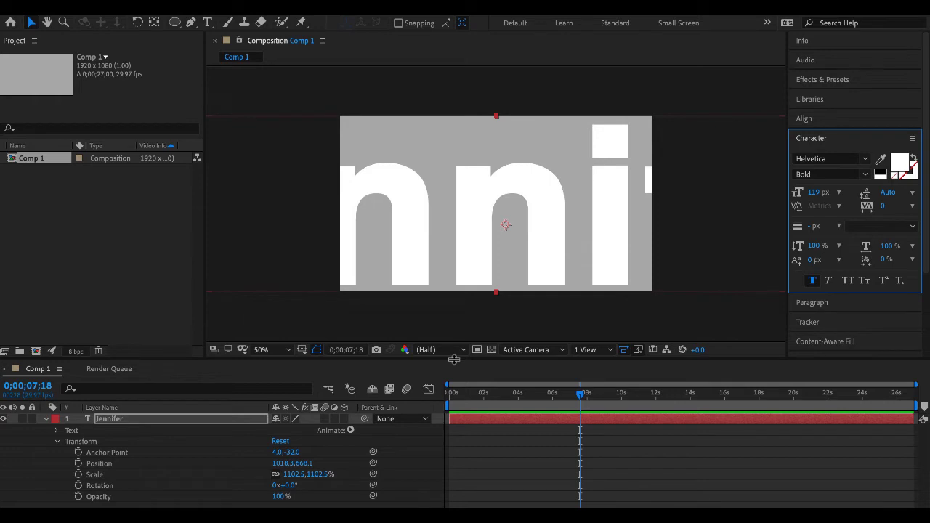
# - Move the text sideways to an X position of about 2826 so its first letters fill the frame, and keyframe Position at 0 seconds
pyautogui.press(',')
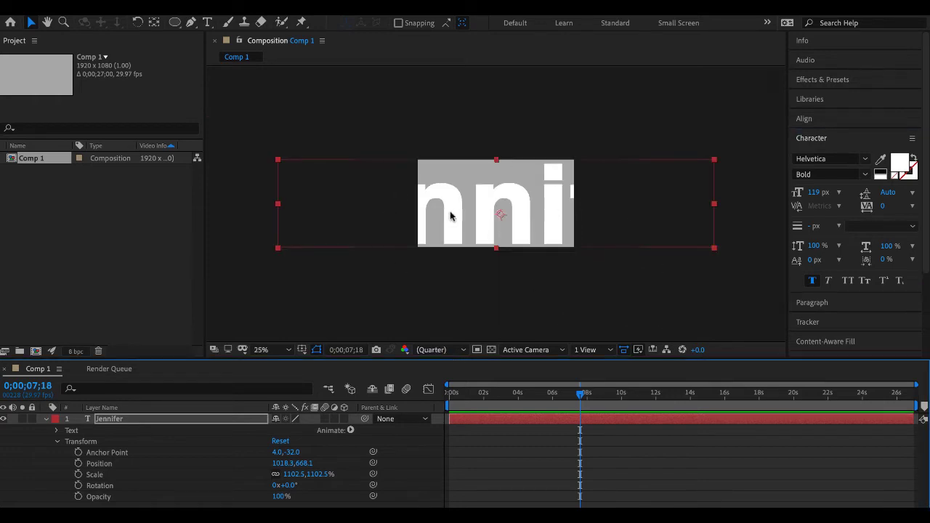
pyautogui.moveTo(473, 218); pyautogui.dragTo(595, 218)
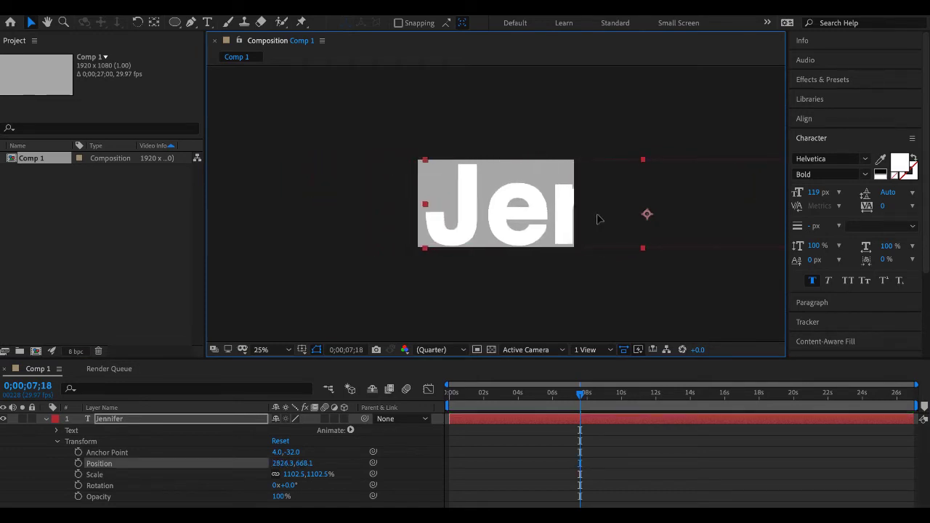
pyautogui.click(571, 397)
pyautogui.moveTo(571, 397); pyautogui.dragTo(434, 393)
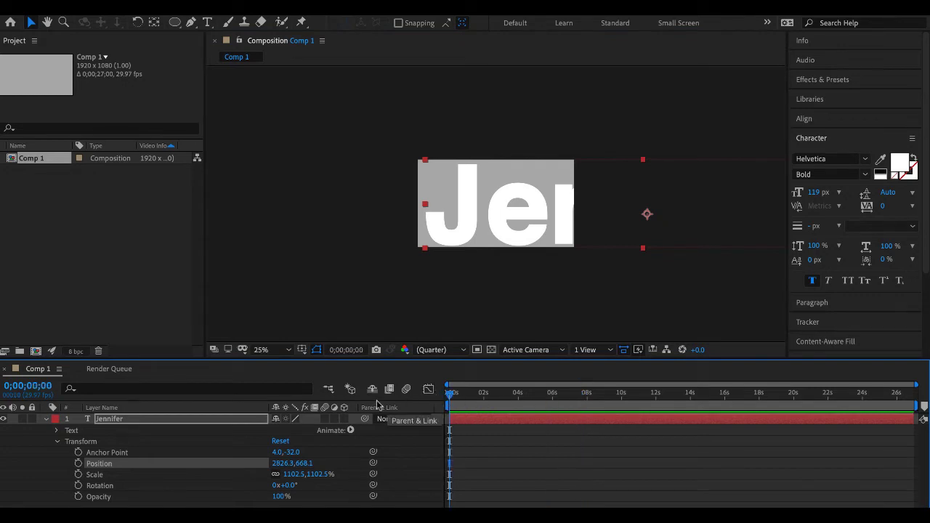
pyautogui.click(78, 464)
# - At 0;00;03;28, move the text fully past the frame's left edge to an X position of about -2710
pyautogui.click(484, 397)
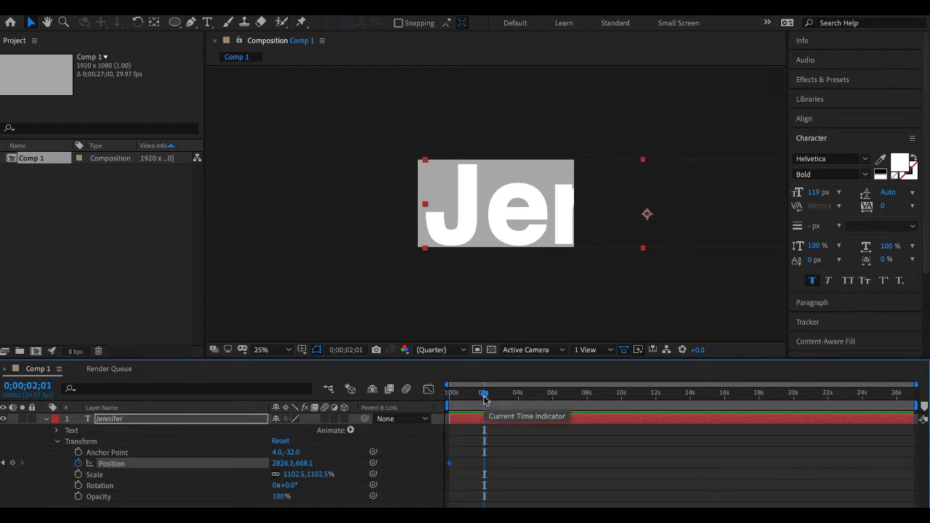
pyautogui.click(518, 396)
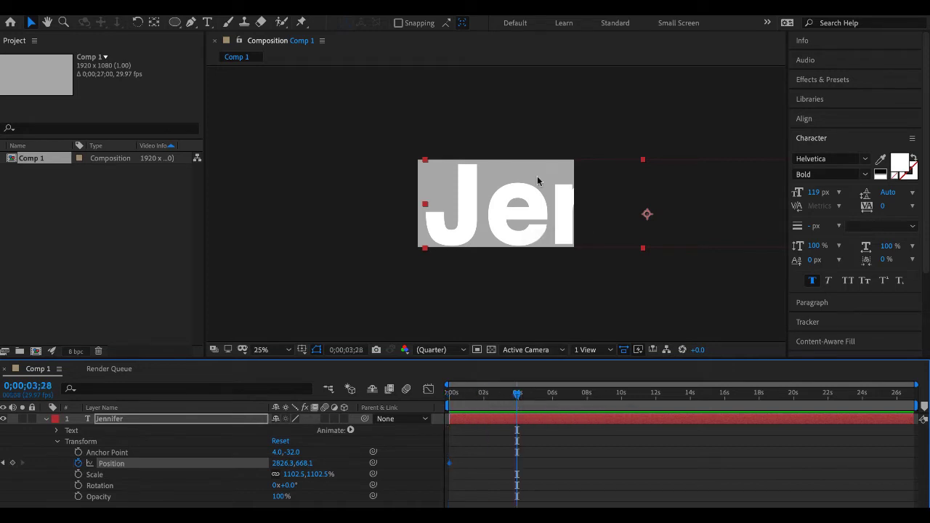
pyautogui.moveTo(560, 207); pyautogui.dragTo(110, 203)
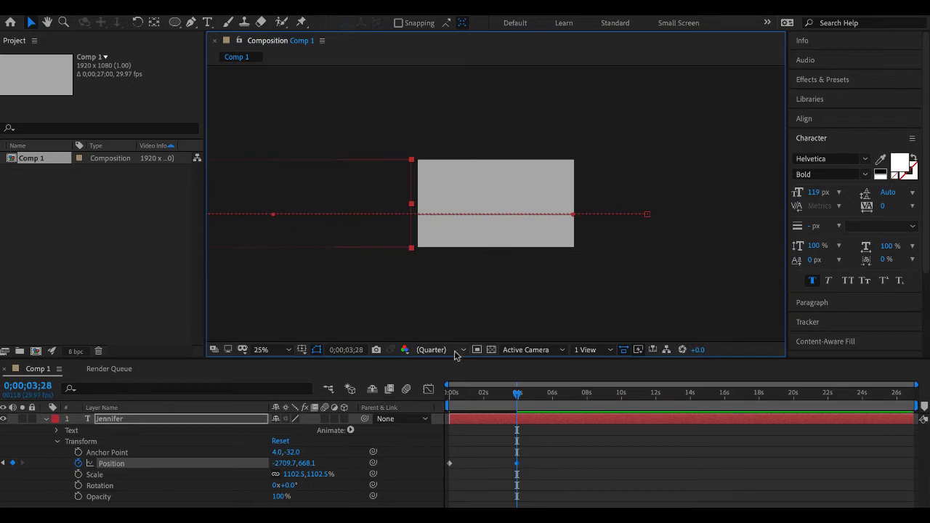
# - Preview the scrolling text and slow it down by moving the second Position keyframe to about 8 seconds
pyautogui.moveTo(517, 394); pyautogui.dragTo(485, 393)
pyautogui.press('space')
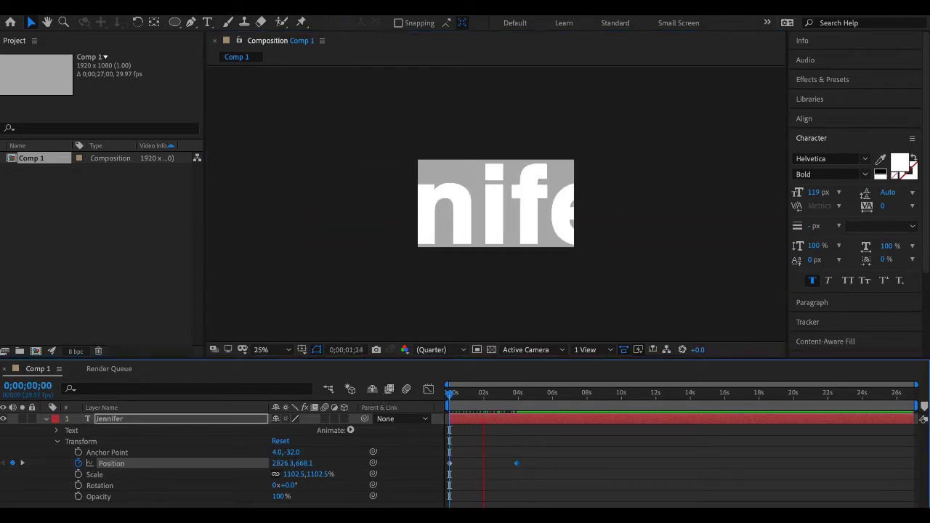
pyautogui.press('space')
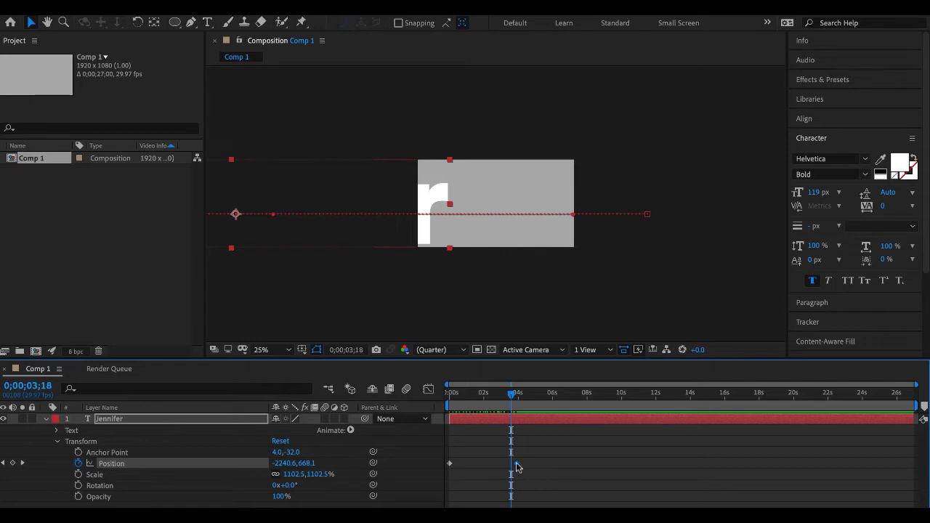
pyautogui.moveTo(518, 467)
pyautogui.moveTo(518, 467); pyautogui.dragTo(593, 463)
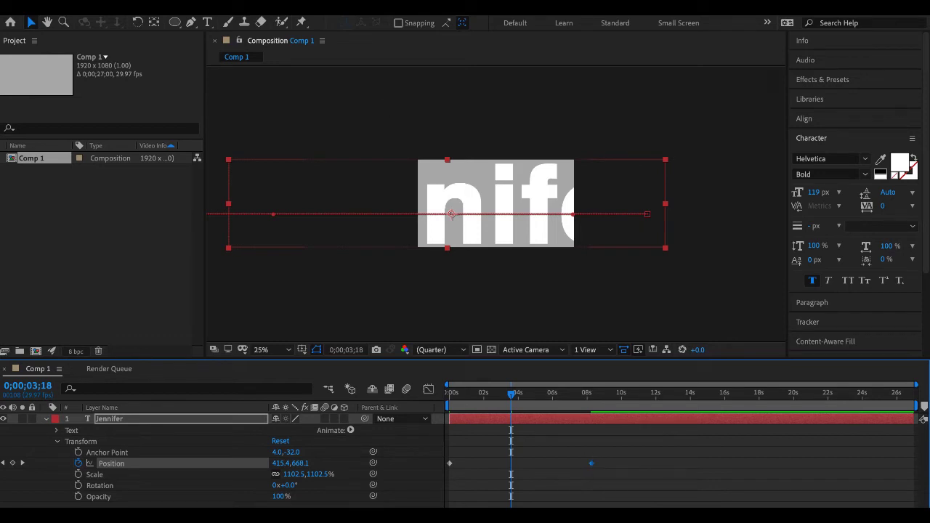
# - Show the grid over the composition and hide it again
pyautogui.click(341, 5)
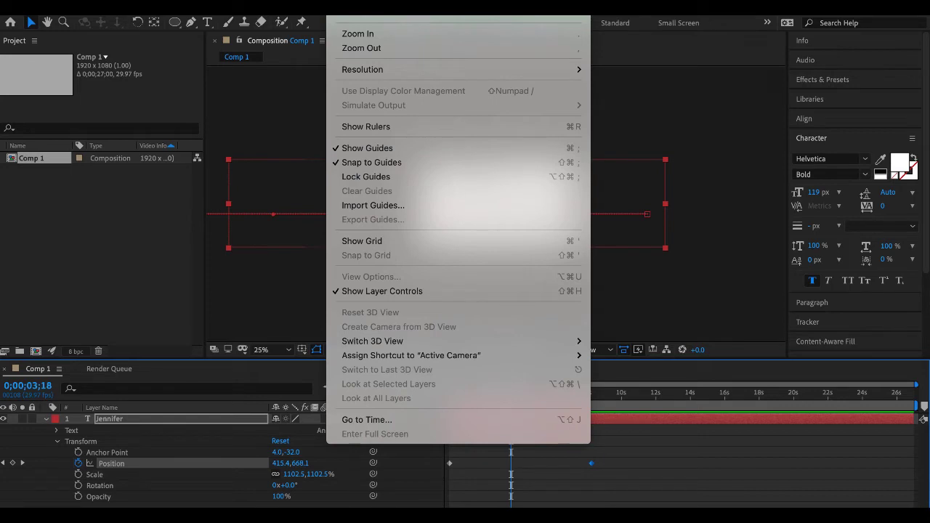
pyautogui.click(364, 241)
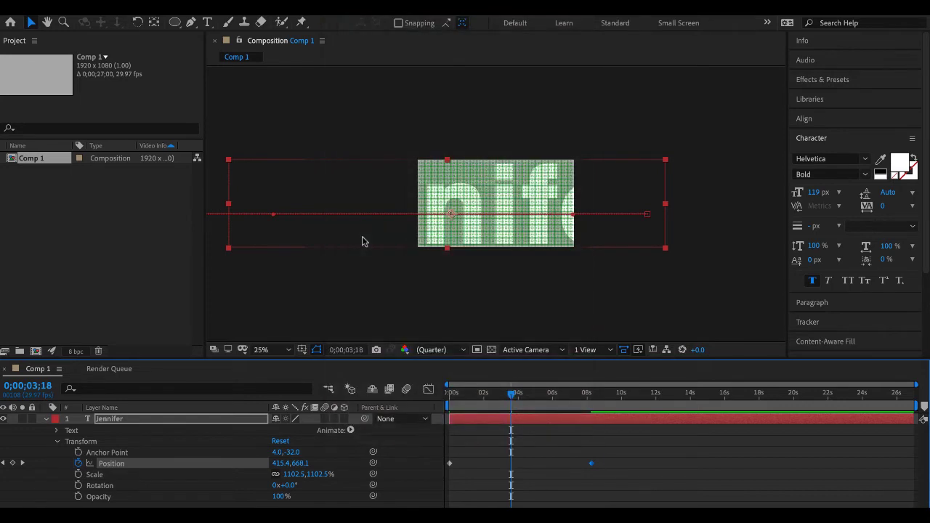
pyautogui.click(341, 4)
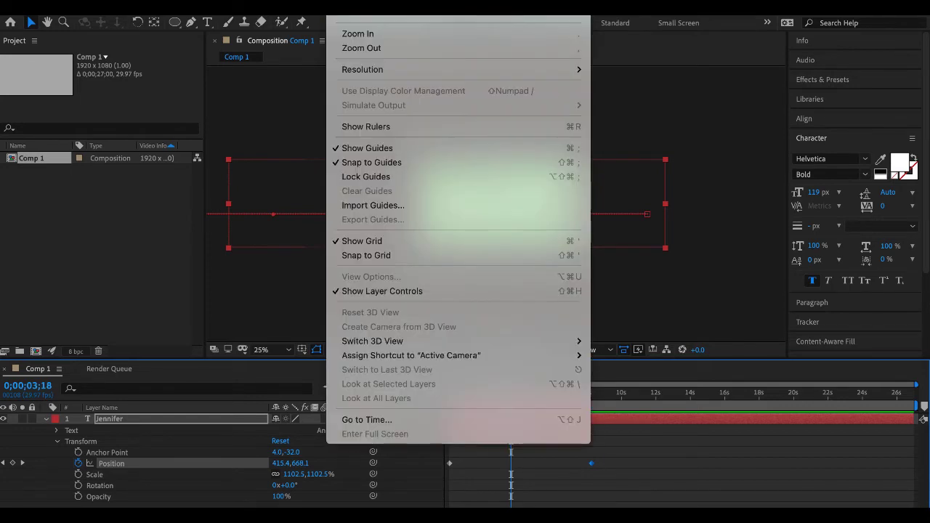
pyautogui.click(371, 245)
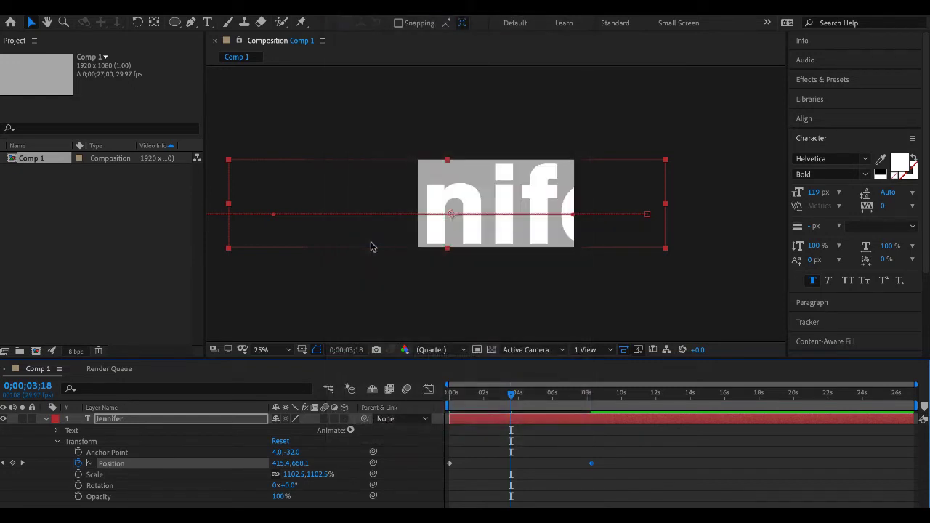
# - Show the rulers and place a horizontal guide about 170 px down and a vertical guide about 270 px across the frame
pyautogui.click(340, 4)
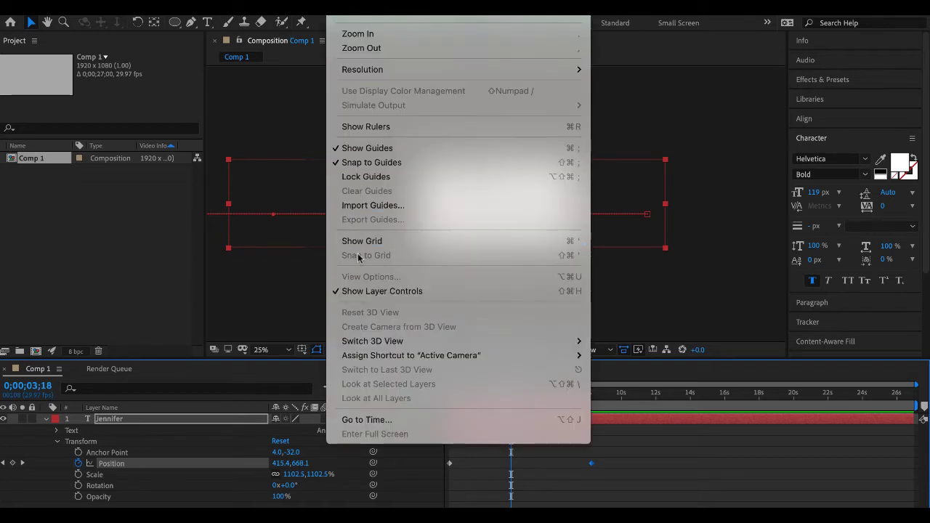
pyautogui.click(240, 292)
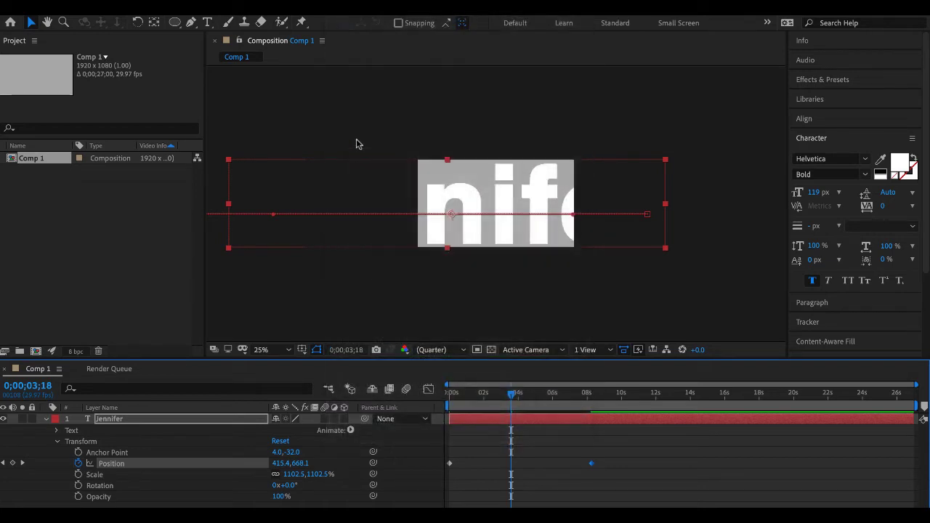
pyautogui.hotkey('ctrl', 'r')
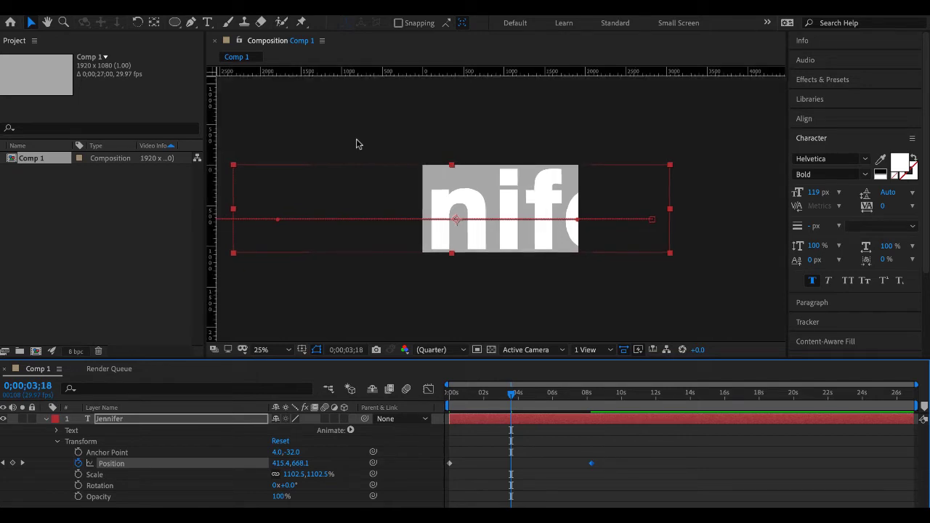
pyautogui.press('.')
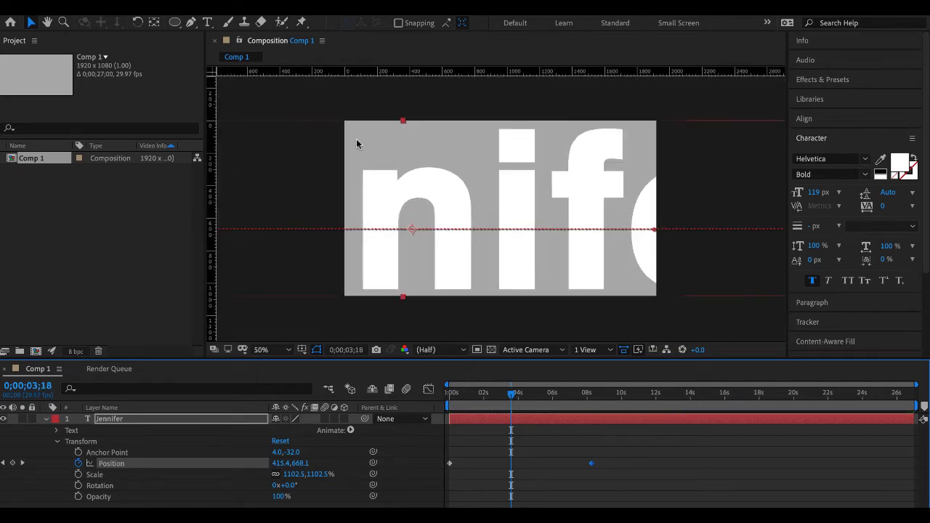
pyautogui.click(425, 72)
pyautogui.moveTo(425, 72); pyautogui.dragTo(420, 147)
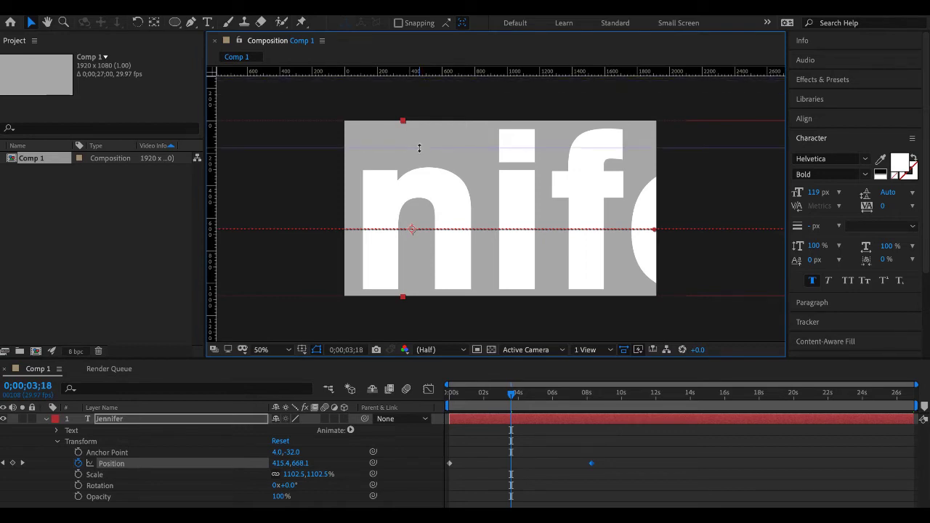
pyautogui.moveTo(211, 167); pyautogui.dragTo(388, 187)
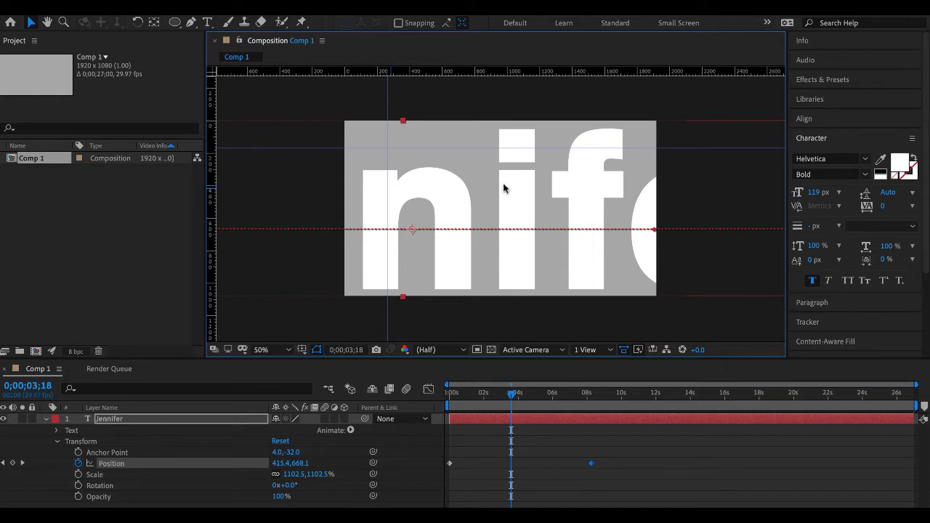
# - Switch to the course site in Firefox and go from the Text Effects page to the Kinetic Type Information page
pyautogui.hotkey('ctrl', 'Up')
pyautogui.click(476, 311)
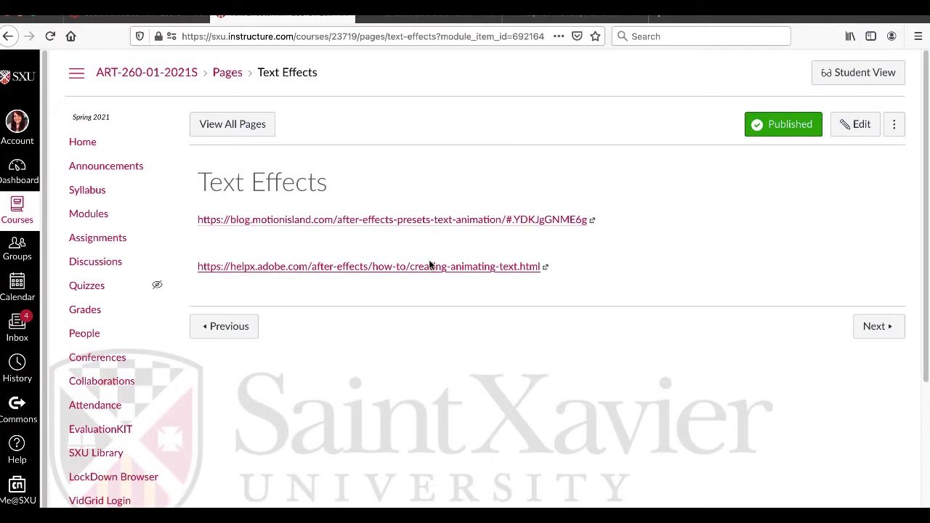
pyautogui.click(868, 327)
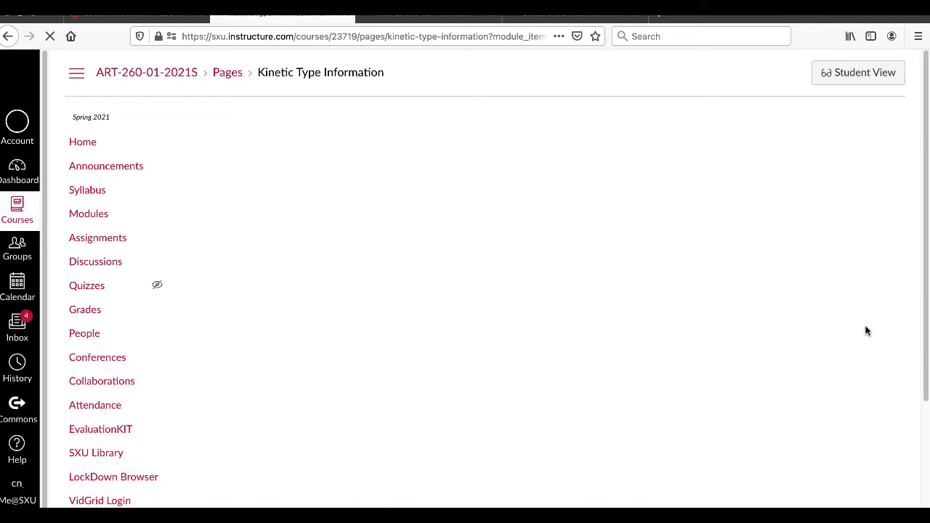
# - Open the Vyond and Creative Bloq kinetic typography links, and continue to the Kinetic Type assignment page
pyautogui.keyDown('super'); pyautogui.click(530, 222); pyautogui.keyUp('super')
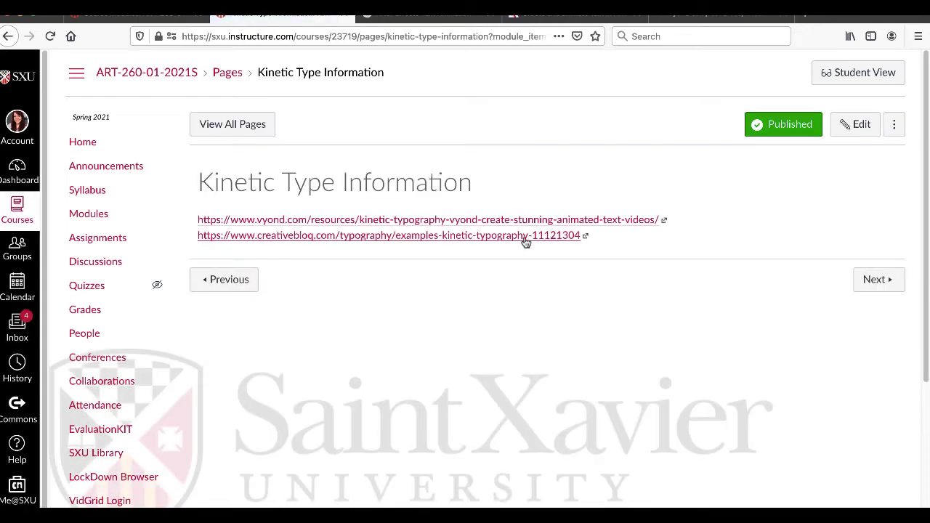
pyautogui.keyDown('super'); pyautogui.click(527, 239); pyautogui.keyUp('super')
pyautogui.click(874, 281)
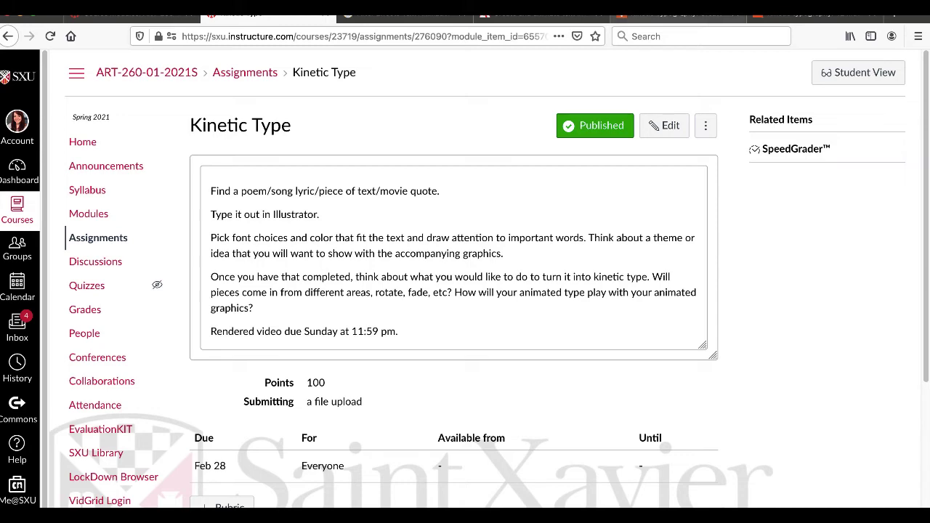
# - Read the Vyond article's introduction to kinetic typography, including its advice on fonts and enter effects, up to the lyric video examples
pyautogui.click(679, 14)
pyautogui.scroll(-5, 667, 325)
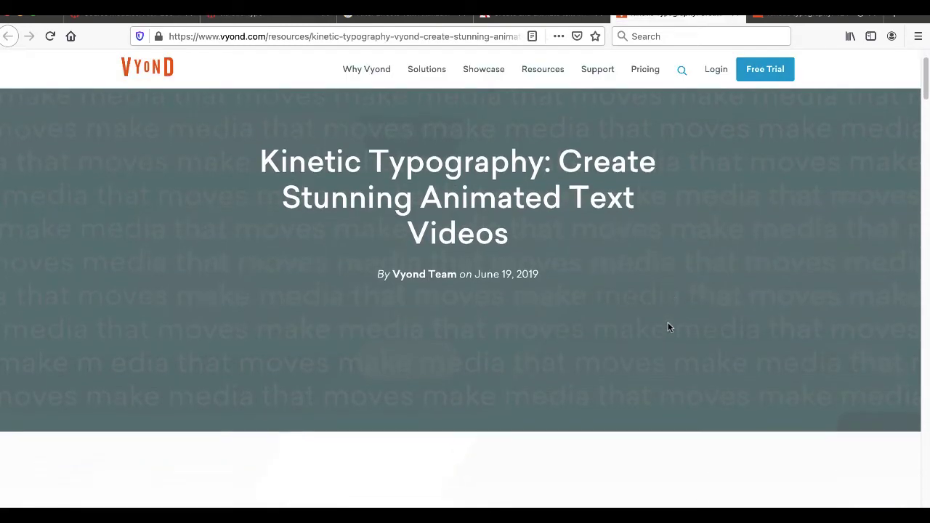
pyautogui.scroll(-4, 669, 327)
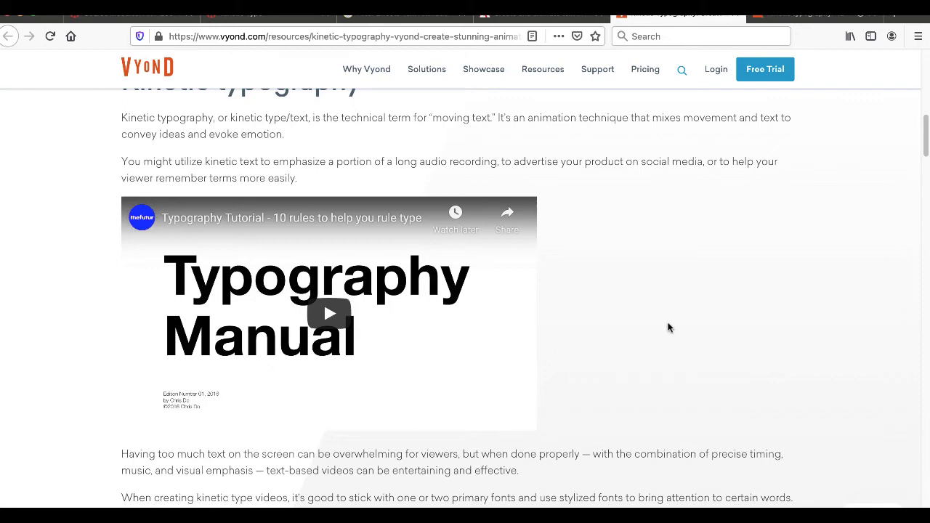
pyautogui.scroll(-1, 669, 328)
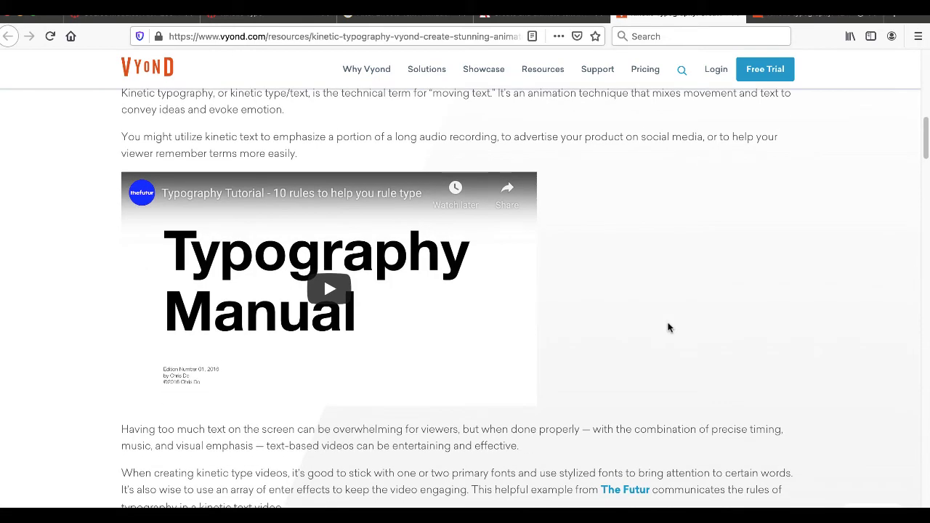
pyautogui.scroll(-5, 668, 328)
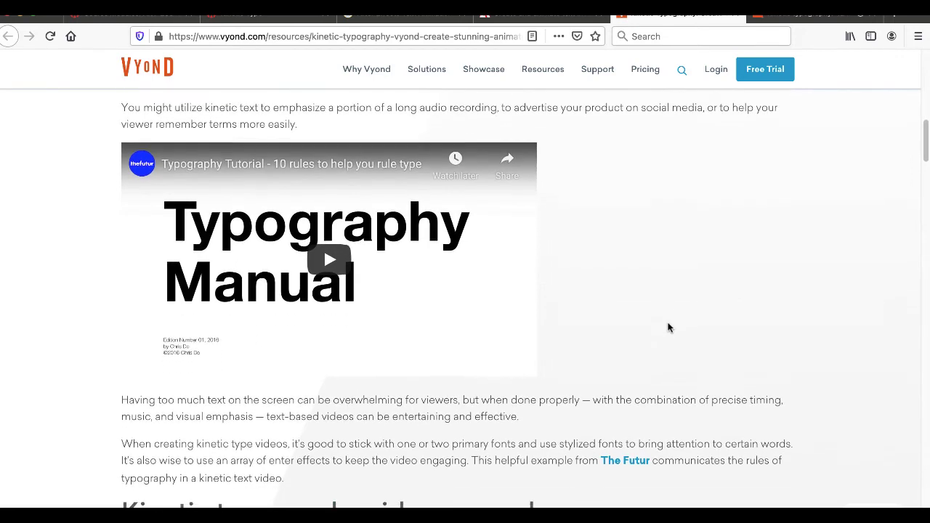
pyautogui.scroll(-1, 669, 325)
pyautogui.scroll(-3, 668, 326)
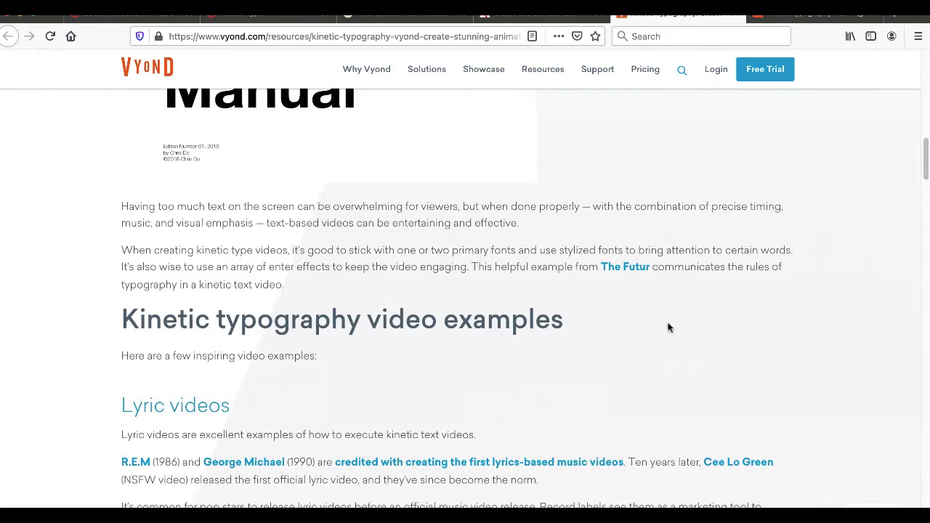
pyautogui.scroll(1, 668, 327)
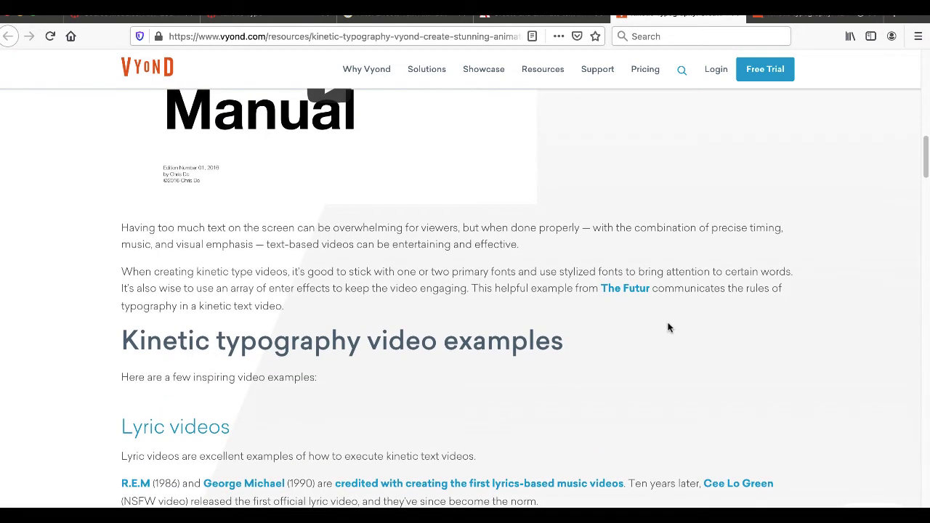
pyautogui.scroll(3, 668, 328)
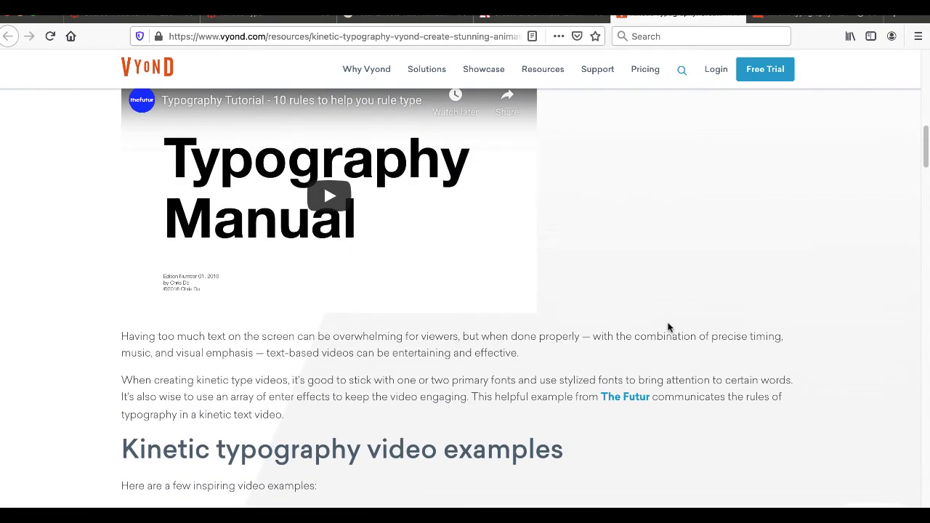
pyautogui.scroll(1, 669, 328)
pyautogui.scroll(-12, 396, 194)
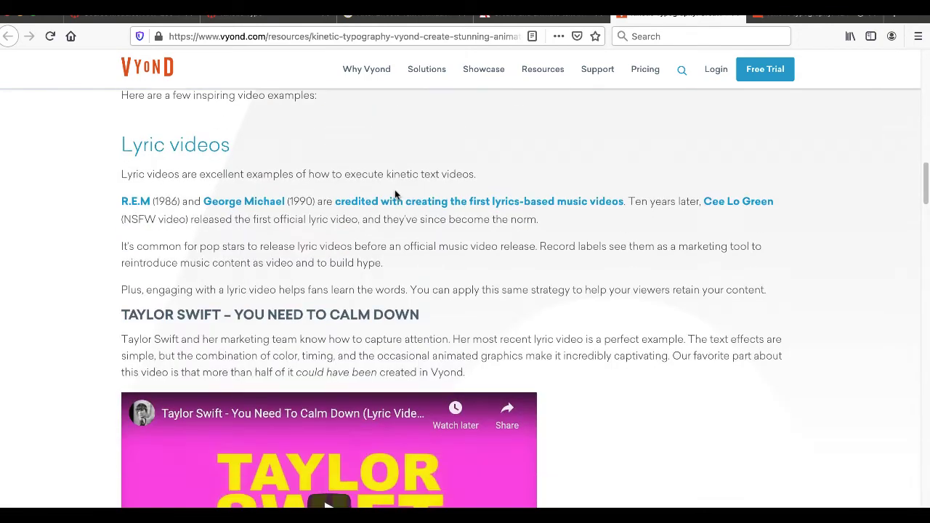
# - Play the "You Need To Calm Down" lyric video in the Vyond article, dismiss its ad, and pause it at about 0:31
pyautogui.scroll(-4, 396, 195)
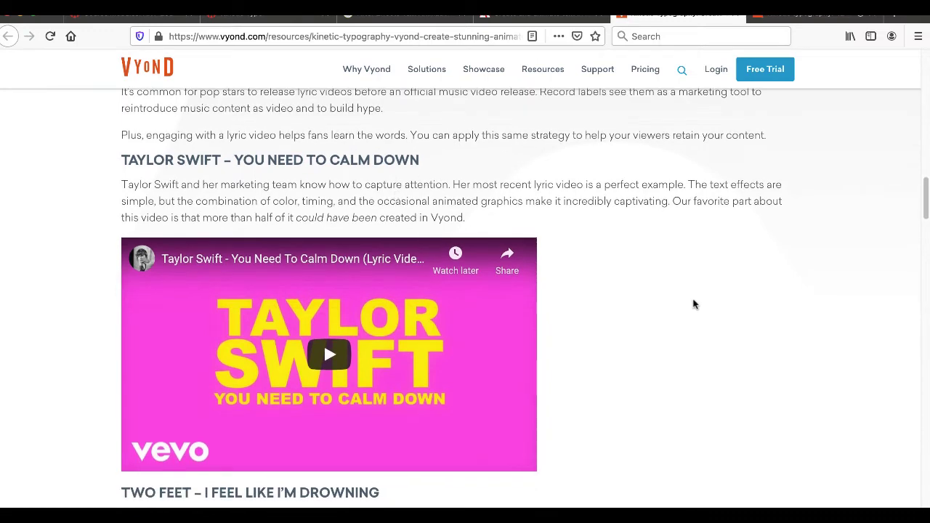
pyautogui.scroll(-1, 694, 304)
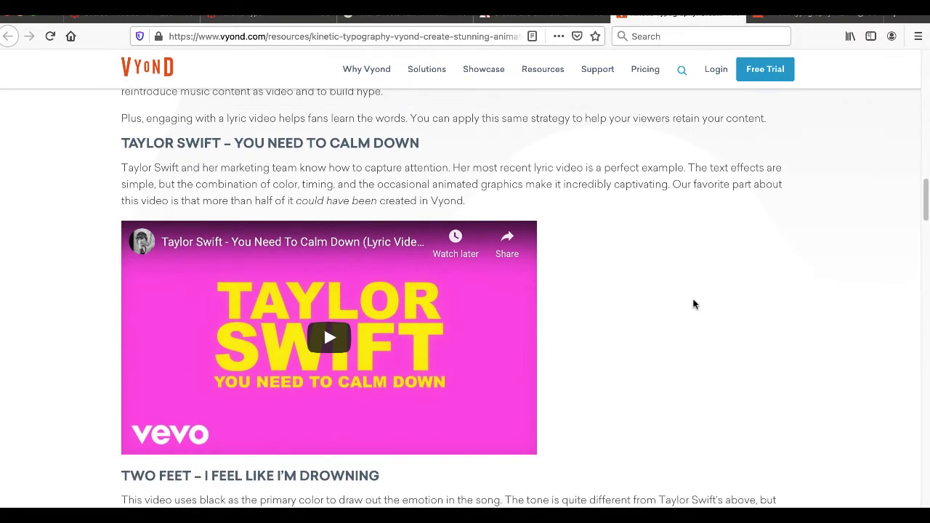
pyautogui.click(341, 329)
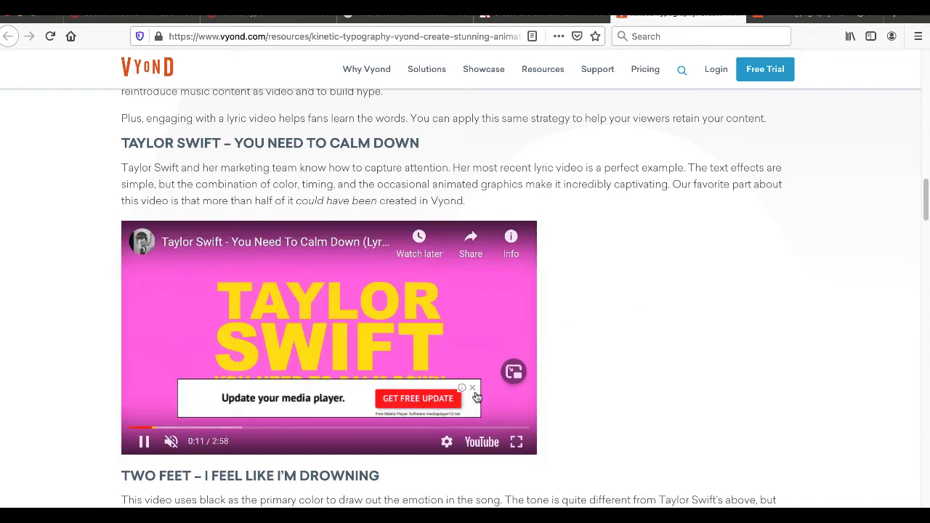
pyautogui.click(472, 388)
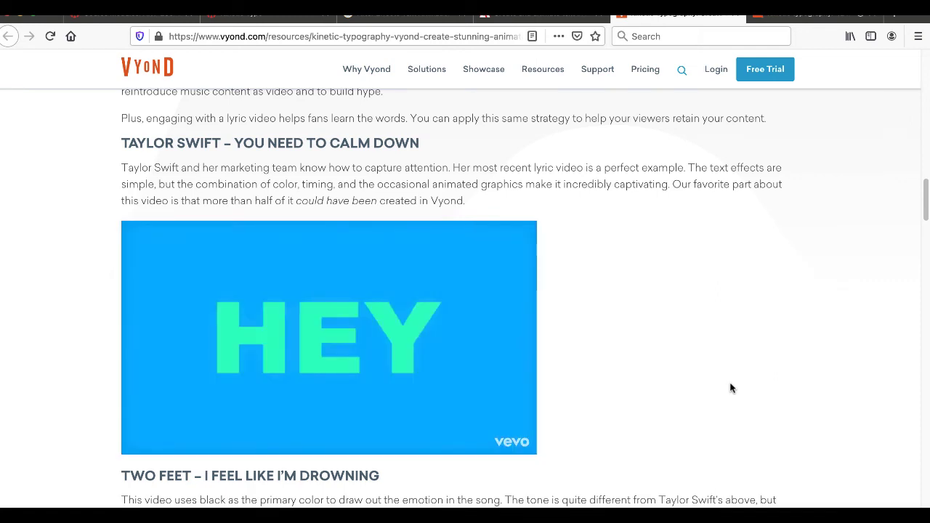
pyautogui.click(143, 442)
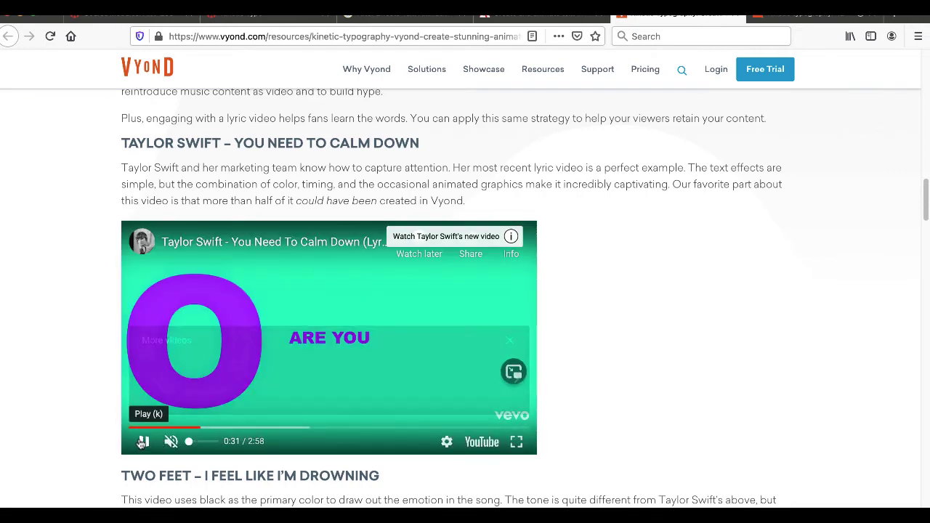
# - Play the "I Feel Like I'm Drowning" lyric video, dismiss its ad, and pause it at about 0:20
pyautogui.scroll(-5, 143, 442)
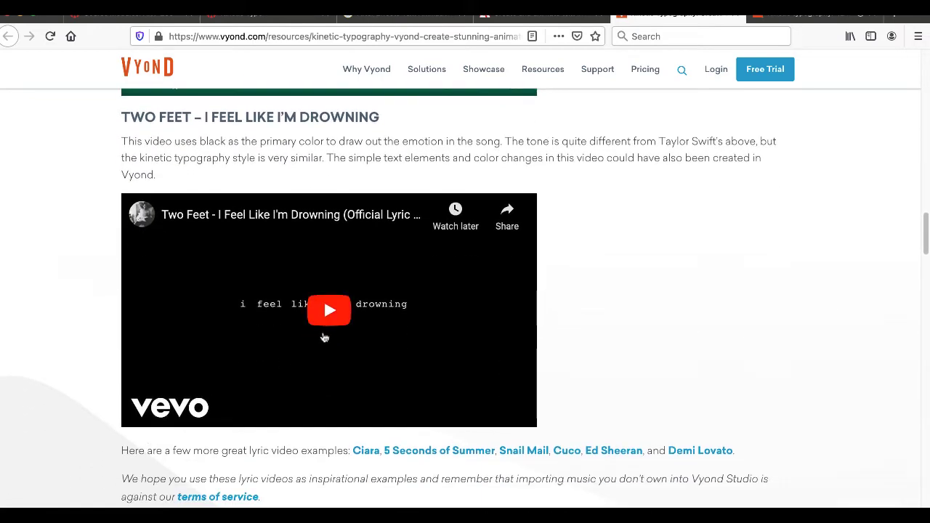
pyautogui.click(327, 310)
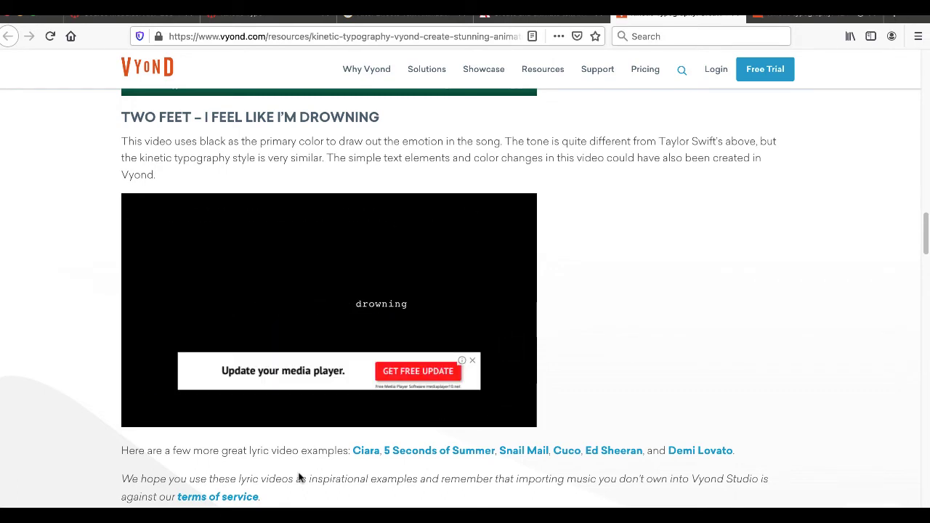
pyautogui.click(472, 360)
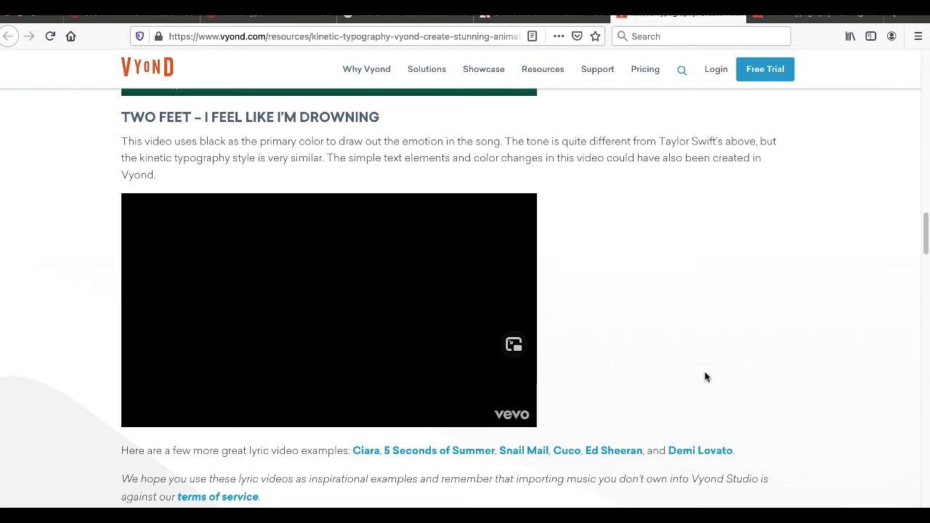
pyautogui.moveTo(278, 394)
pyautogui.click(144, 413)
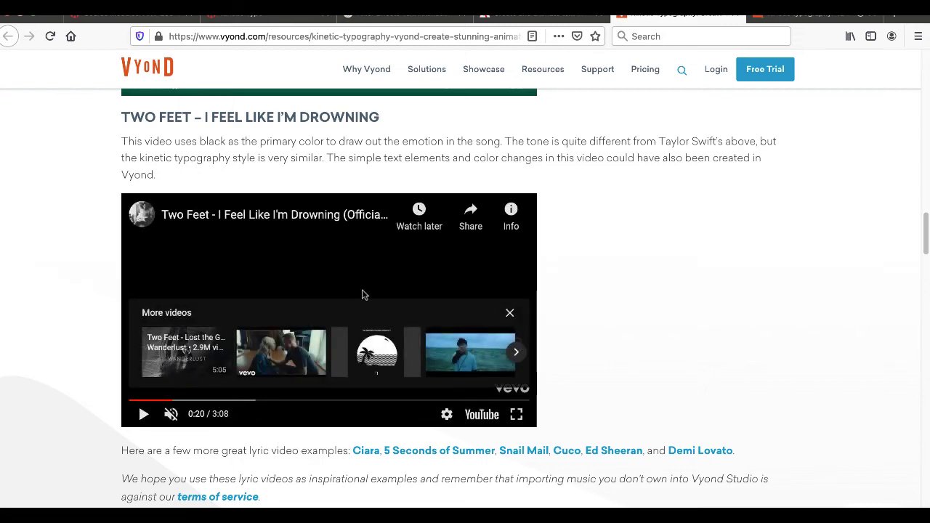
# - Play the Curiosity informational video, dismiss its ad, and look over the article's Advertisements examples
pyautogui.scroll(-5, 436, 465)
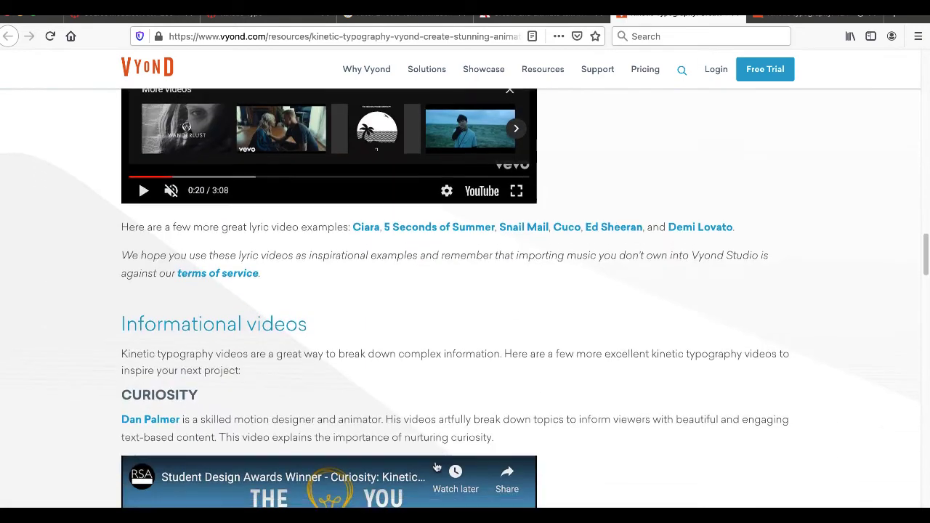
pyautogui.scroll(-3, 437, 467)
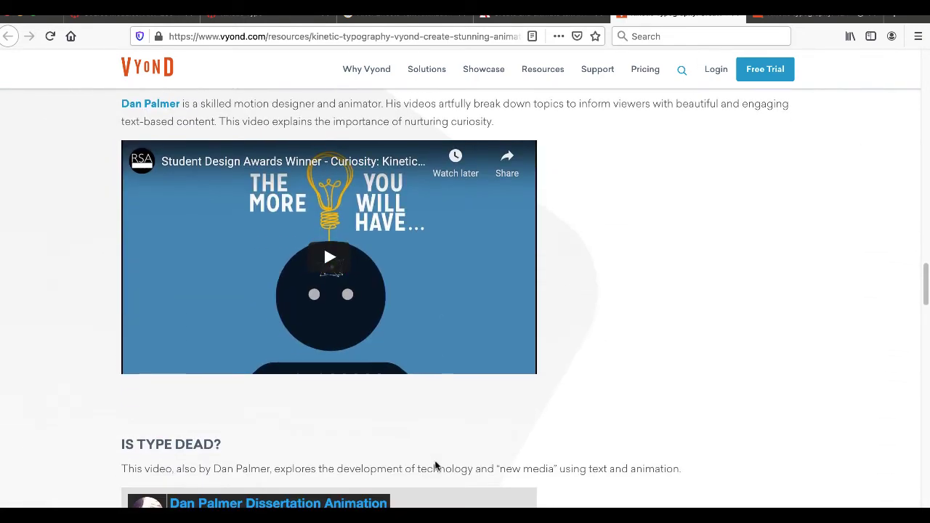
pyautogui.click(331, 260)
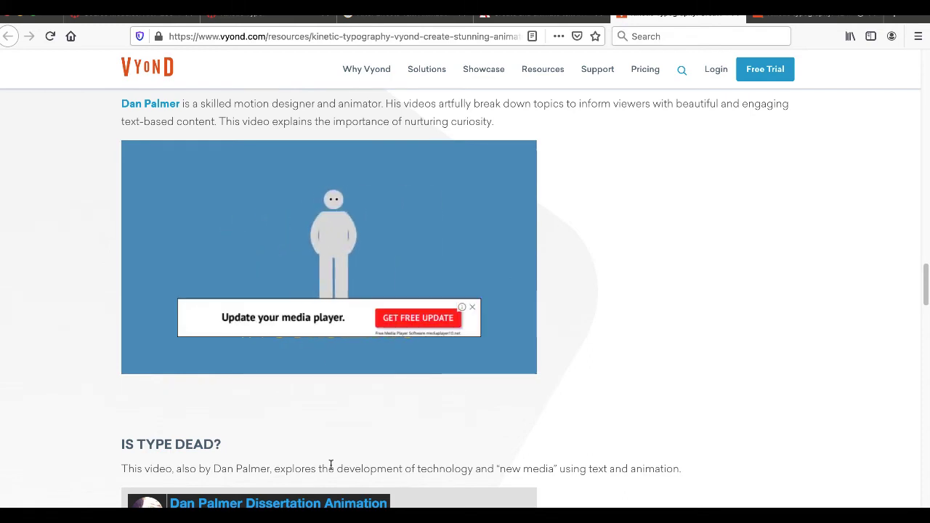
pyautogui.click(472, 307)
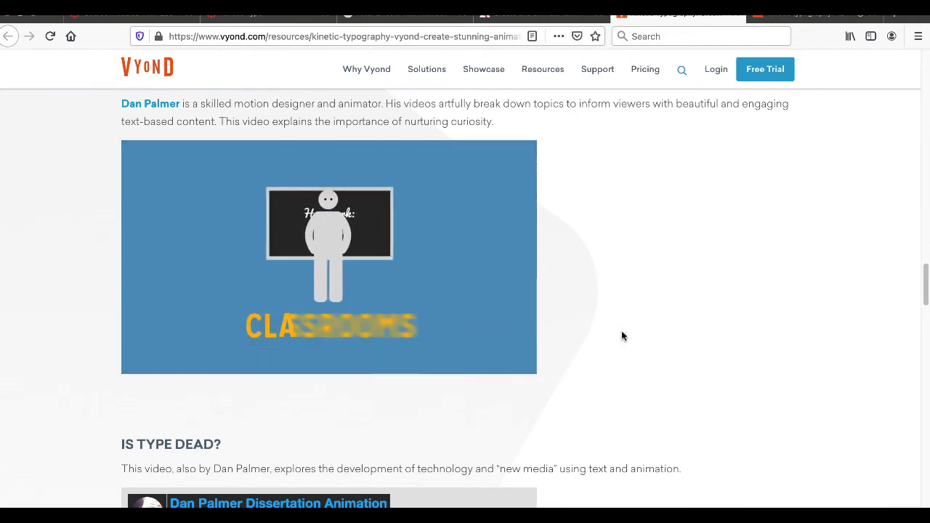
pyautogui.scroll(-2, 622, 335)
pyautogui.scroll(-7, 621, 336)
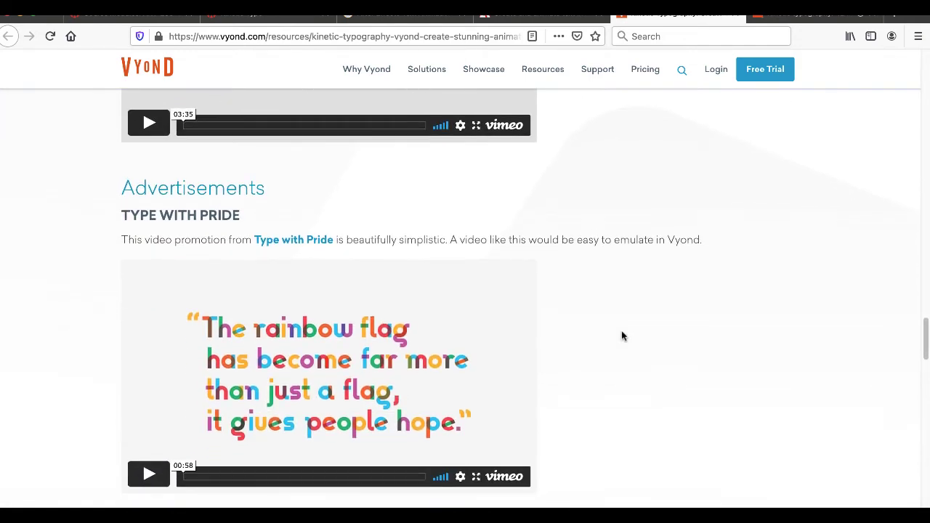
# - Bring up the Creative Bloq article on 42 kinetic typography examples and play example 03, "The Light in the Dark"
pyautogui.click(736, 15)
pyautogui.scroll(-2, 475, 368)
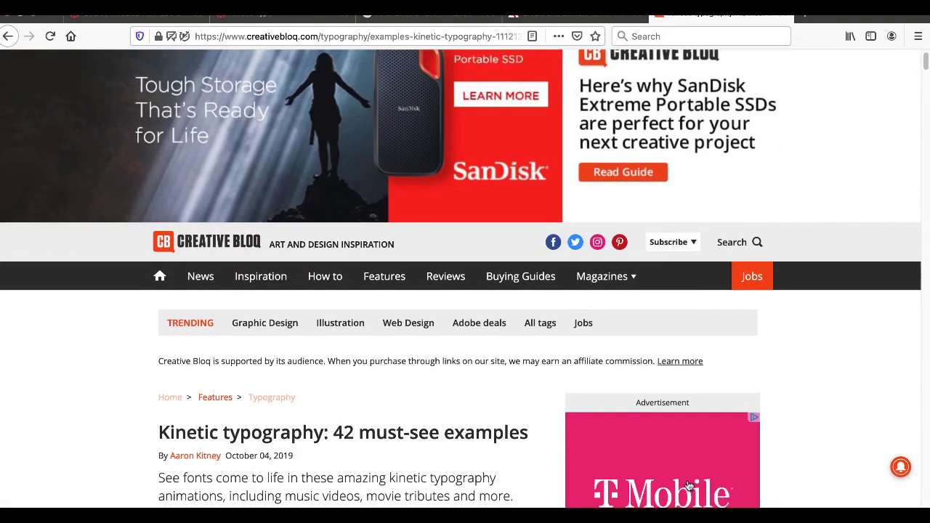
pyautogui.scroll(-13, 475, 368)
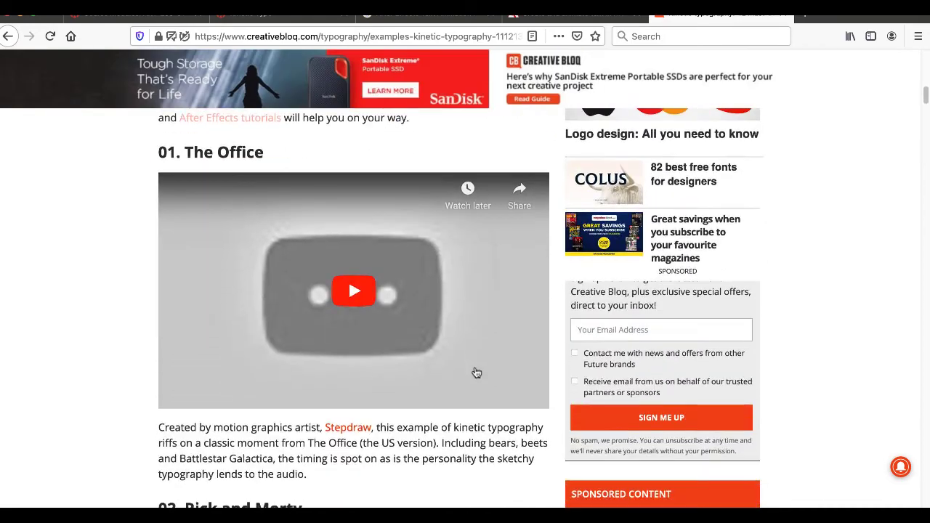
pyautogui.scroll(-2, 475, 372)
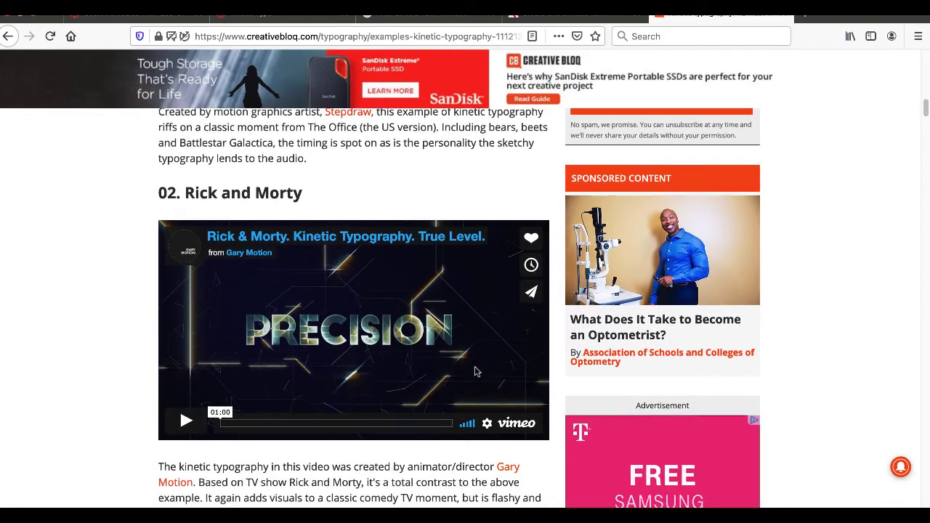
pyautogui.scroll(-1, 475, 371)
pyautogui.scroll(-4, 476, 370)
pyautogui.scroll(-3, 476, 371)
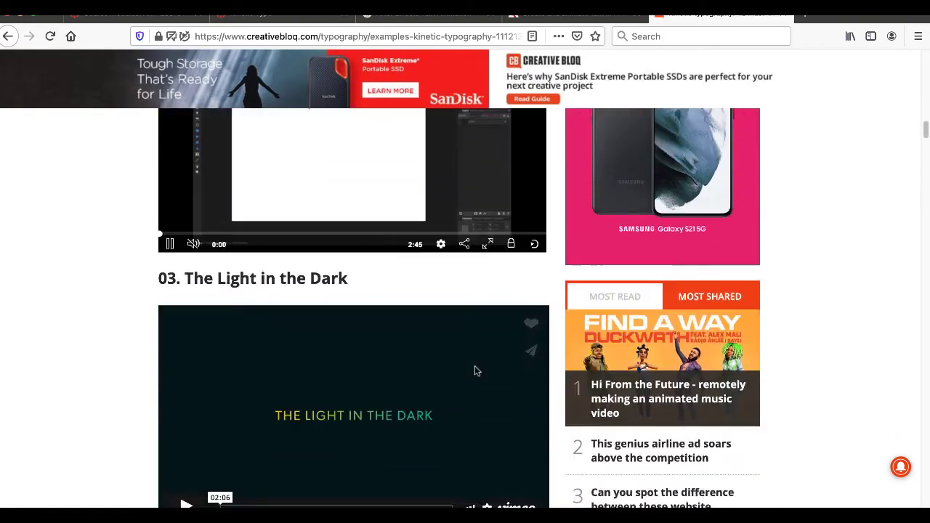
pyautogui.click(183, 402)
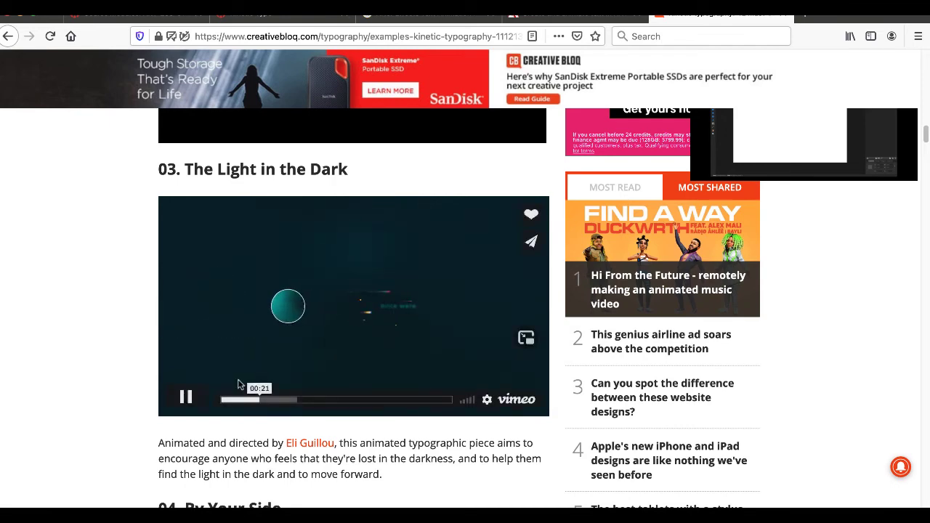
# - Play example 04, the "By Your Side" lyric video, and pause it at about 0:12
pyautogui.scroll(-3, 182, 392)
pyautogui.scroll(-1, 187, 372)
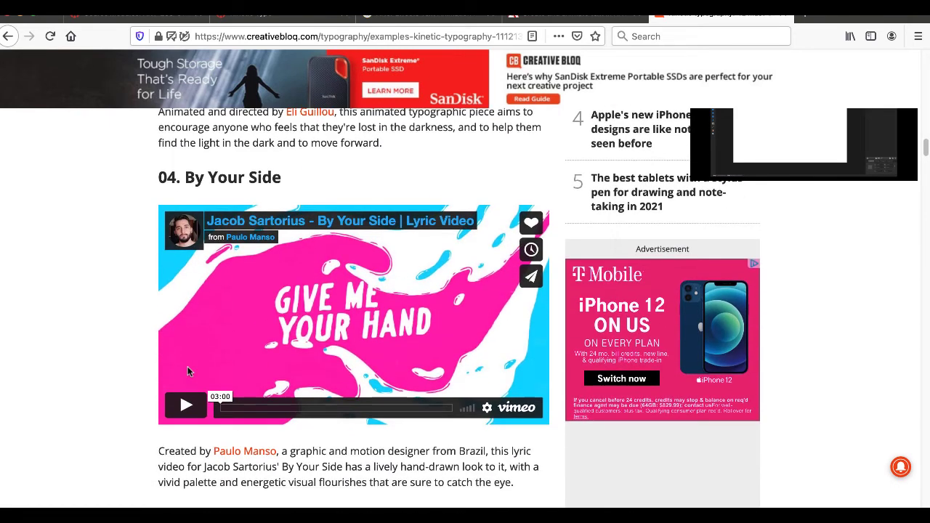
pyautogui.click(185, 406)
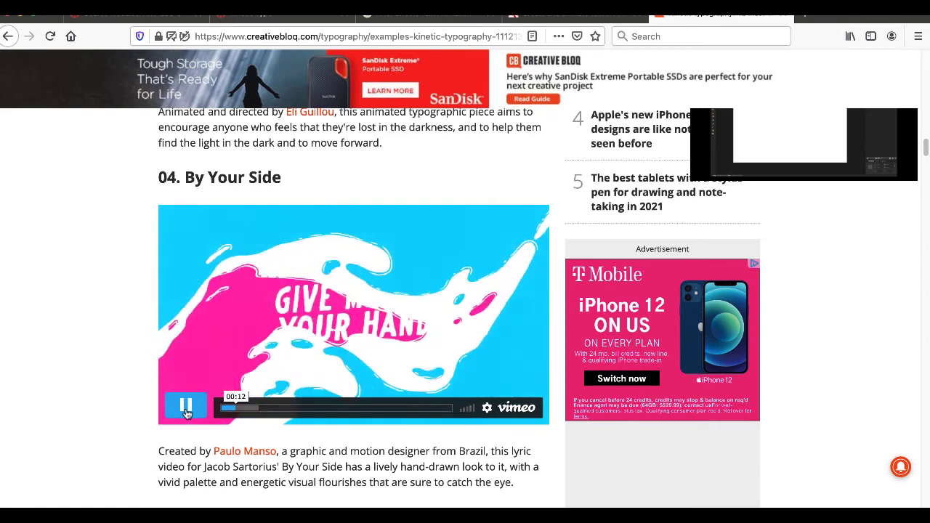
pyautogui.click(186, 406)
# - Play example 05, the "Gill Sans" typography video
pyautogui.scroll(-5, 185, 407)
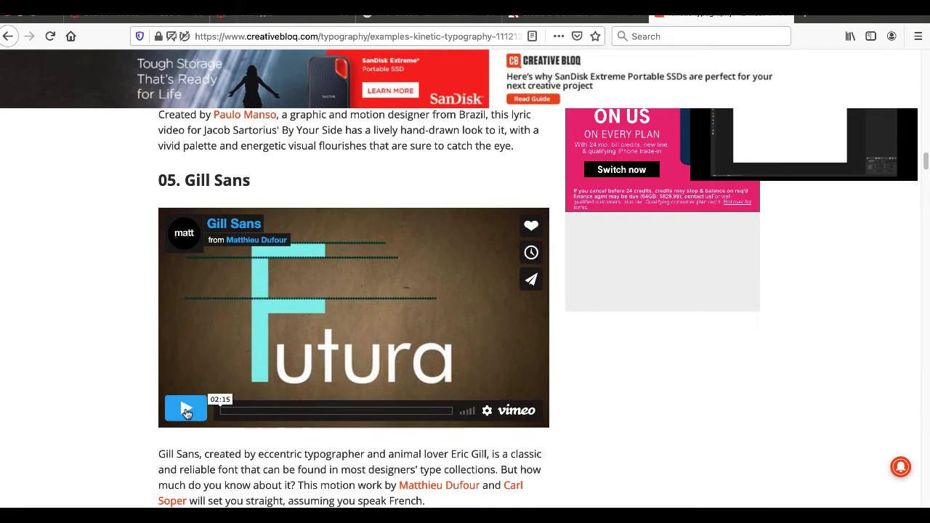
pyautogui.click(186, 407)
pyautogui.scroll(-1, 38, 459)
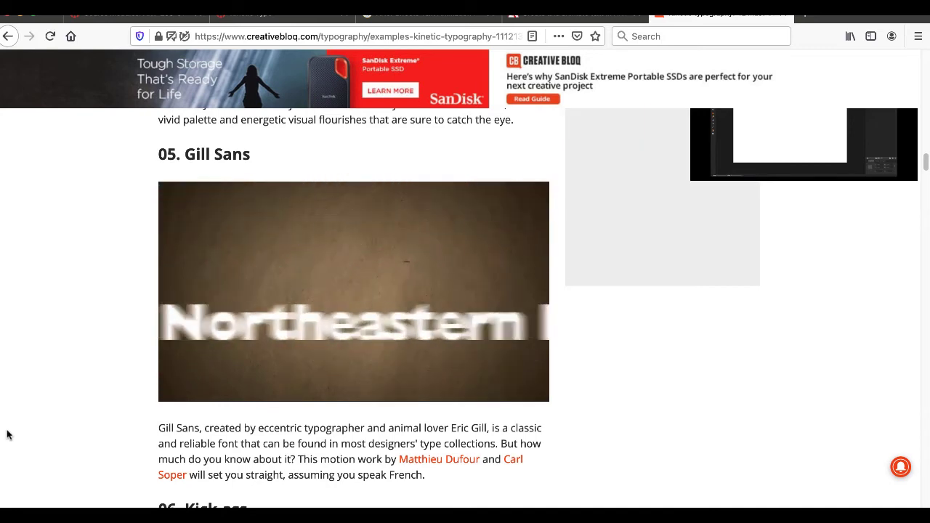
# - Look over kinetic typography example 06, "Kick-ass", and close the Creative Bloq article
pyautogui.scroll(-3, 182, 389)
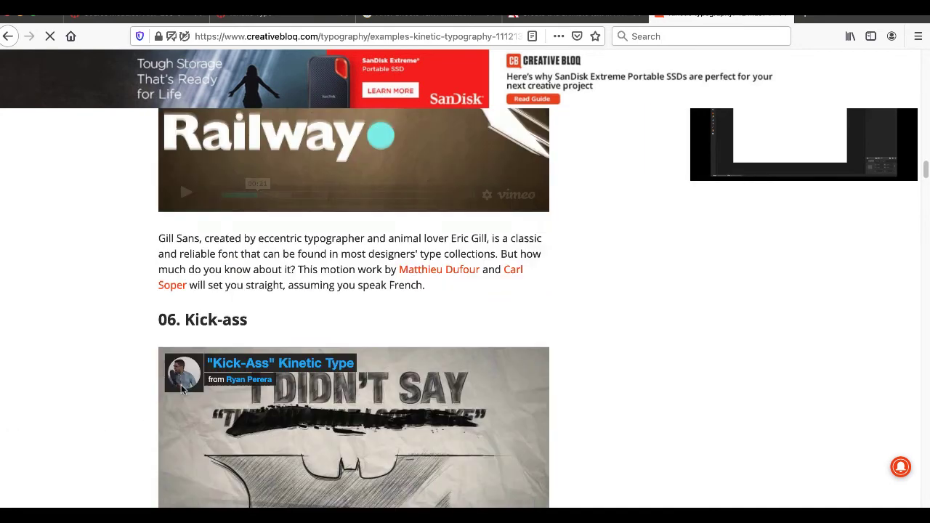
pyautogui.scroll(-4, 182, 389)
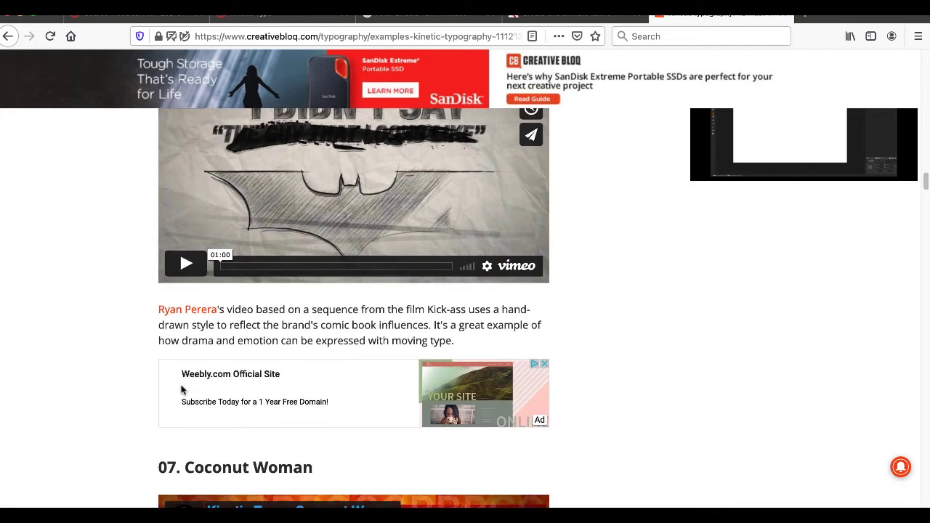
pyautogui.press('super+w')
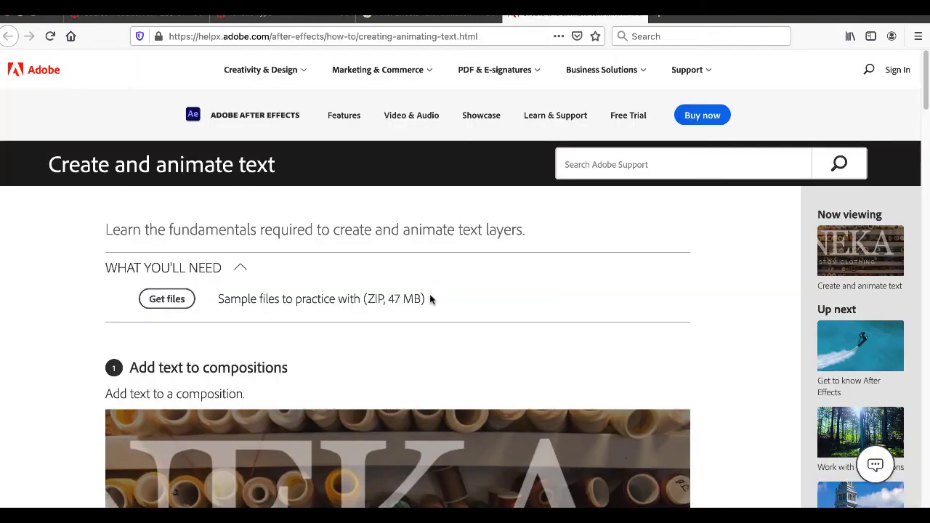
# - Read through Adobe's "Create and animate text" tutorial, highlighting "text presets" in the section 2 heading and reviewing its notes on applying presets
pyautogui.scroll(-4, 429, 298)
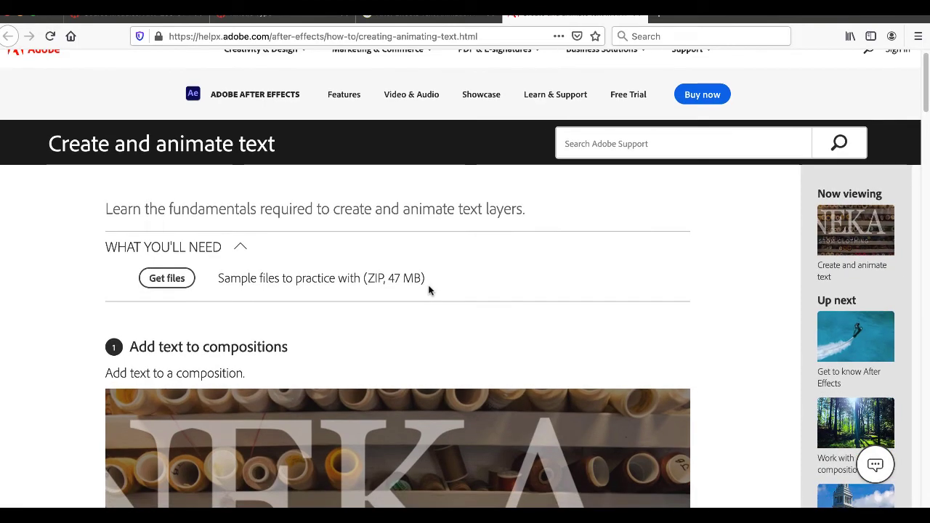
pyautogui.scroll(-5, 429, 290)
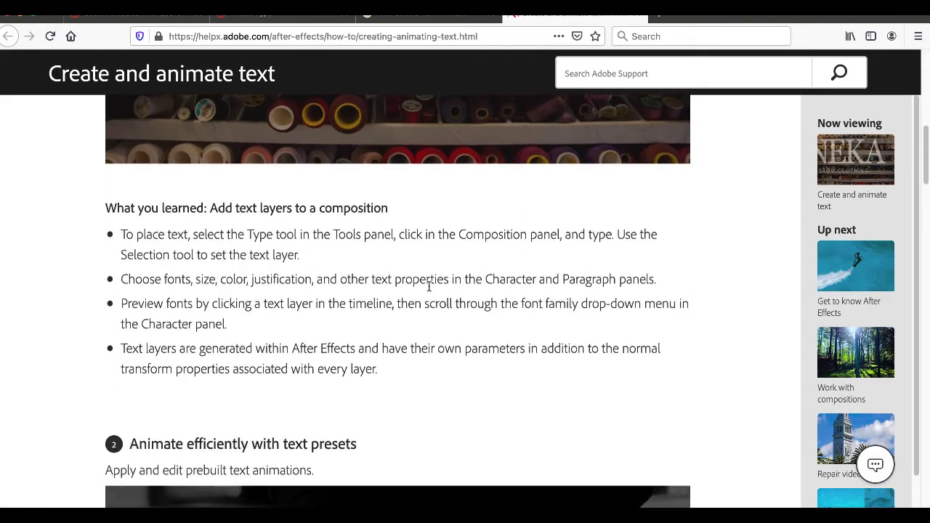
pyautogui.scroll(-3, 428, 286)
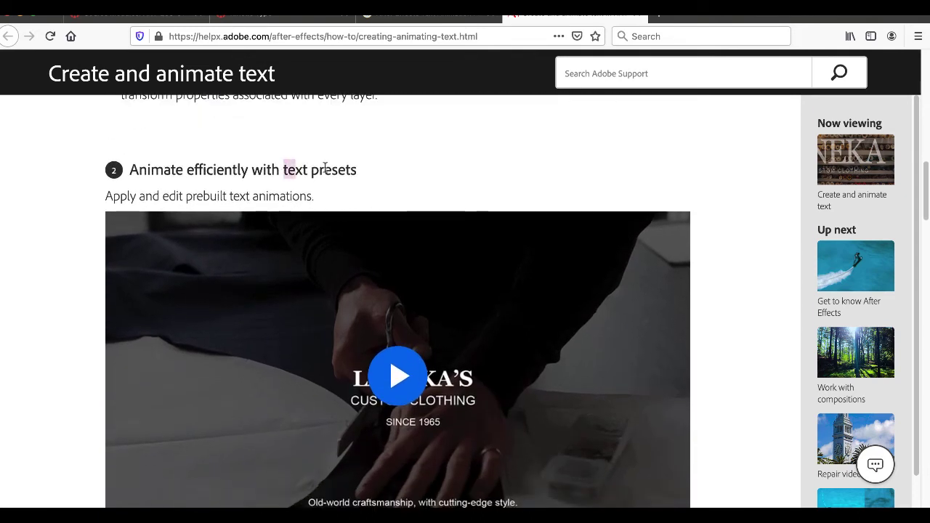
pyautogui.moveTo(324, 167); pyautogui.dragTo(356, 169)
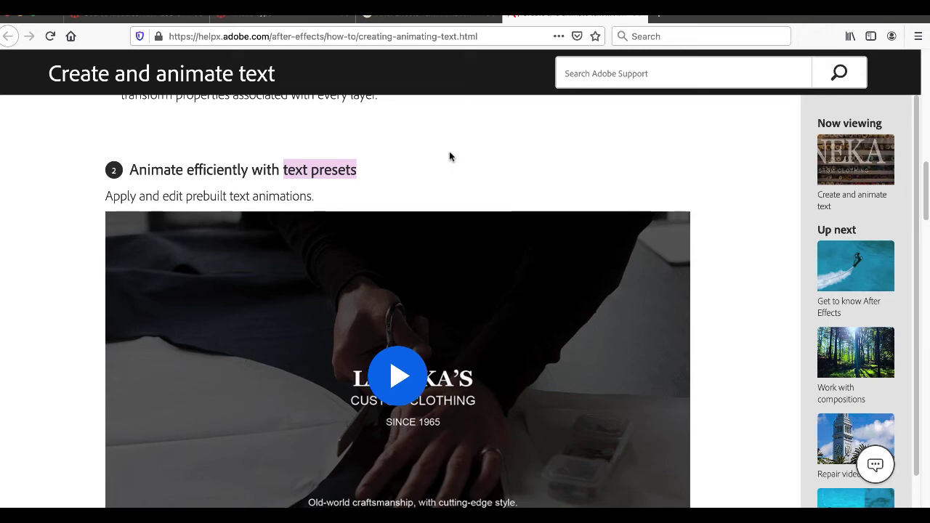
pyautogui.scroll(-4, 449, 154)
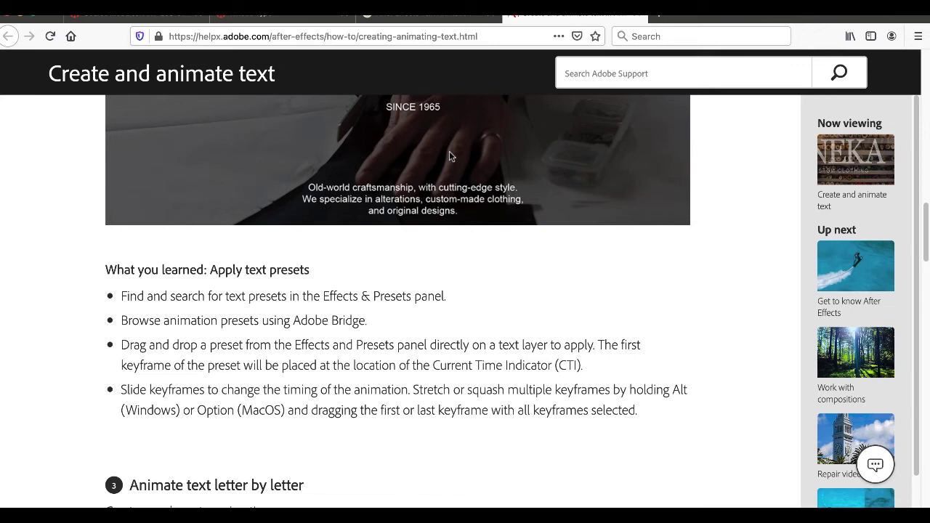
pyautogui.scroll(-1, 449, 153)
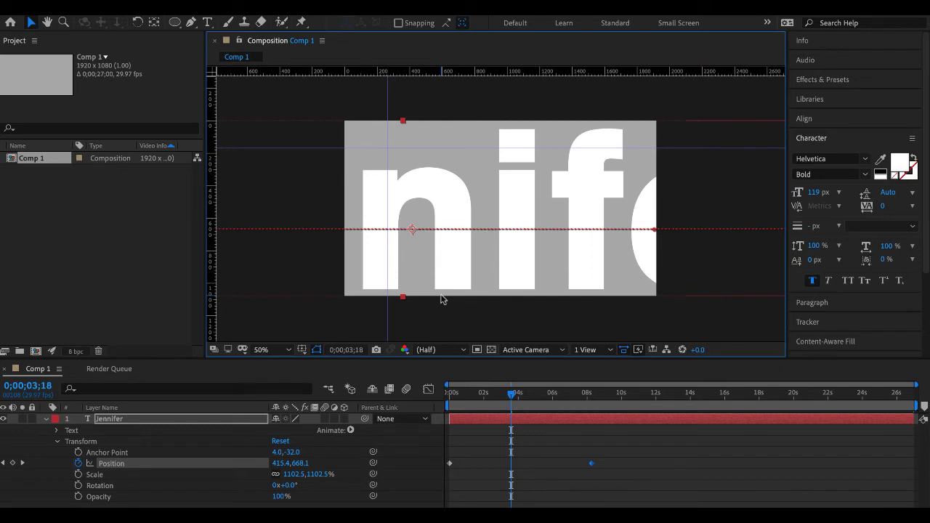
# - Switch to After Effects, delete the existing text layer from Comp 1, and hide the rulers and guides
pyautogui.click(157, 419)
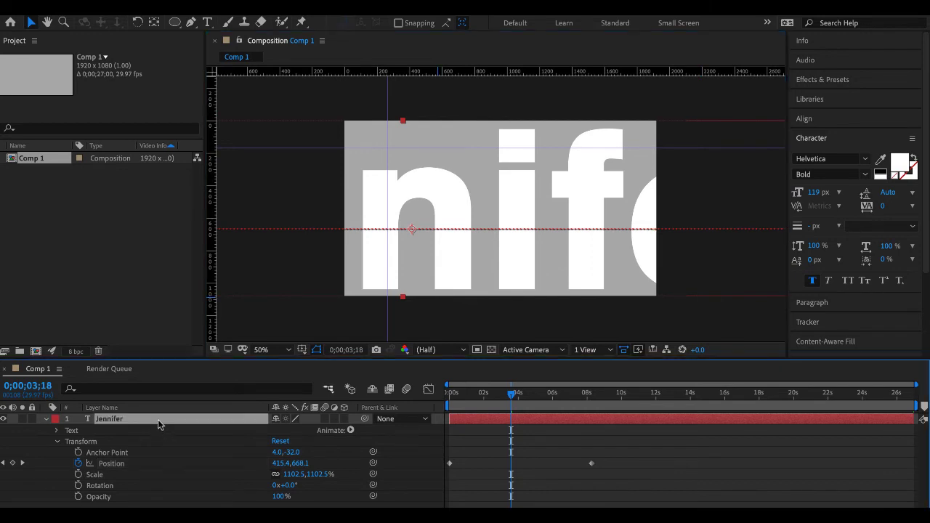
pyautogui.press('Delete')
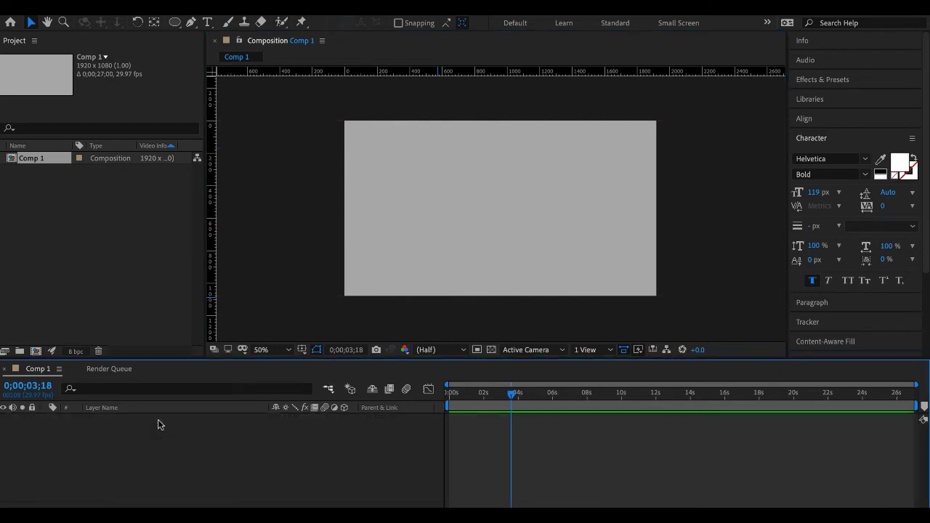
pyautogui.hotkey('ctrl', 'r')
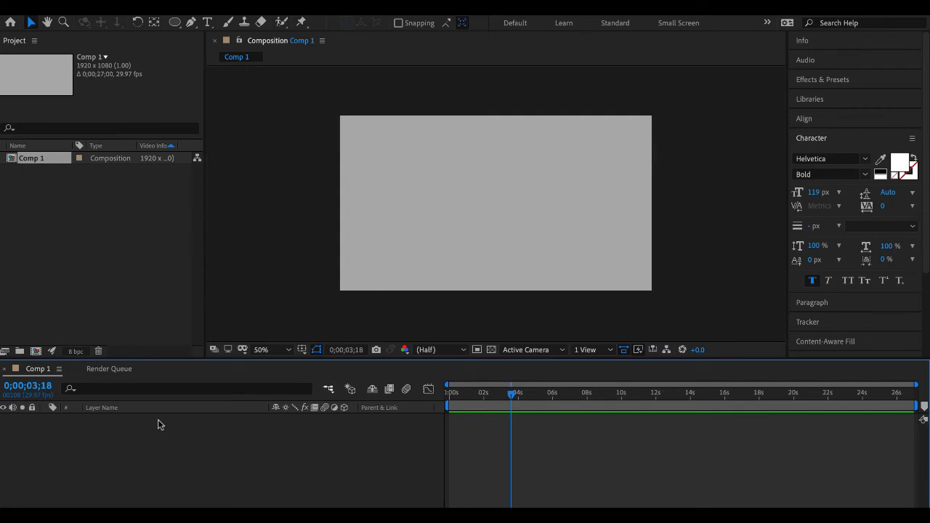
pyautogui.hotkey('ctrl', ';')
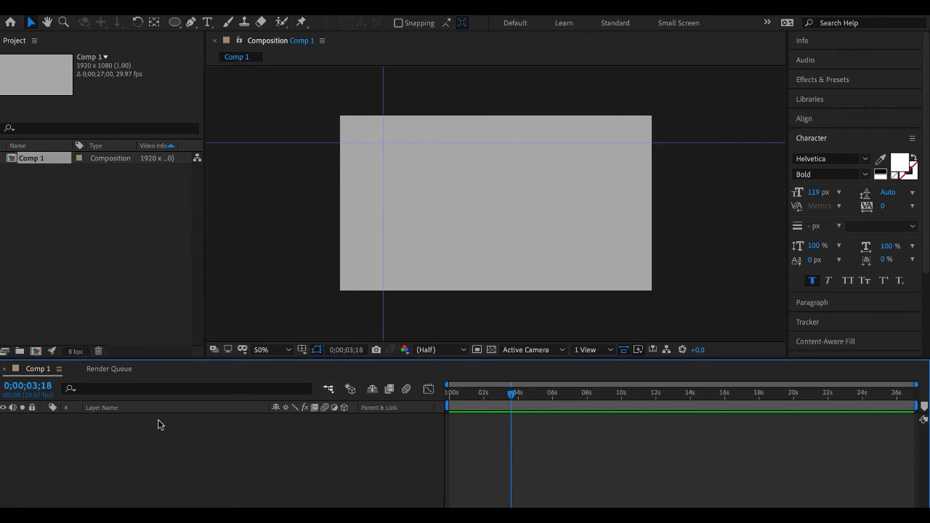
pyautogui.hotkey('ctrl', ';')
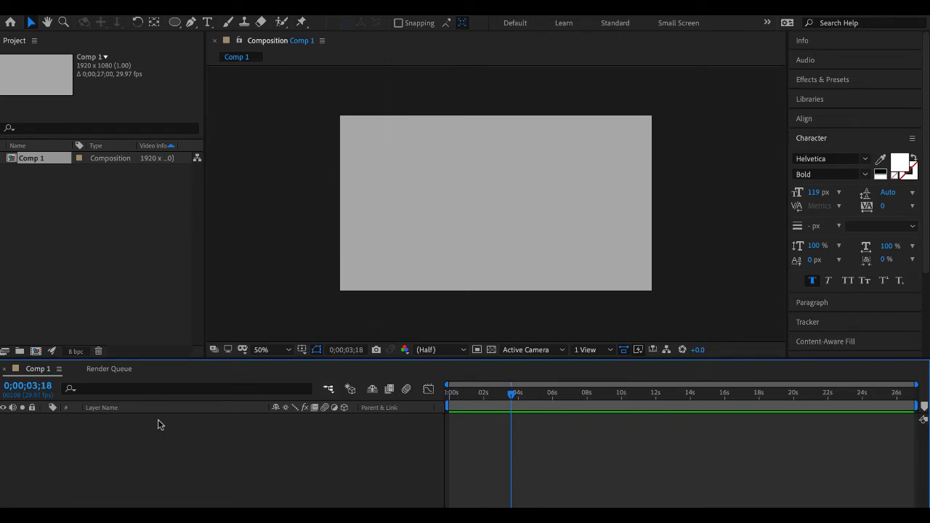
pyautogui.hotkey('ctrl', 'r')
pyautogui.hotkey('ctrl', 'r')
# - Create a text layer in Comp 1 containing a first name
pyautogui.click(208, 23)
pyautogui.click(382, 169)
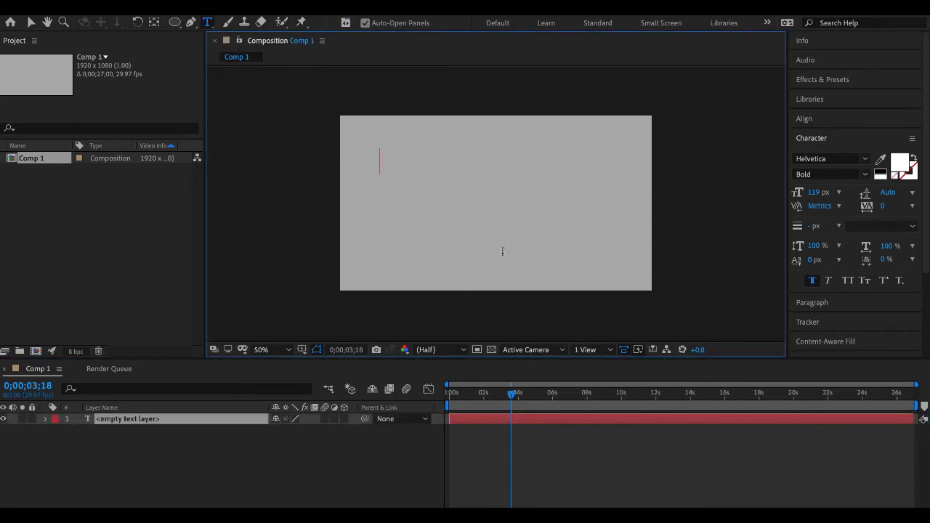
pyautogui.write('K')
pyautogui.press('BackSpace')
pyautogui.write('Jeni')
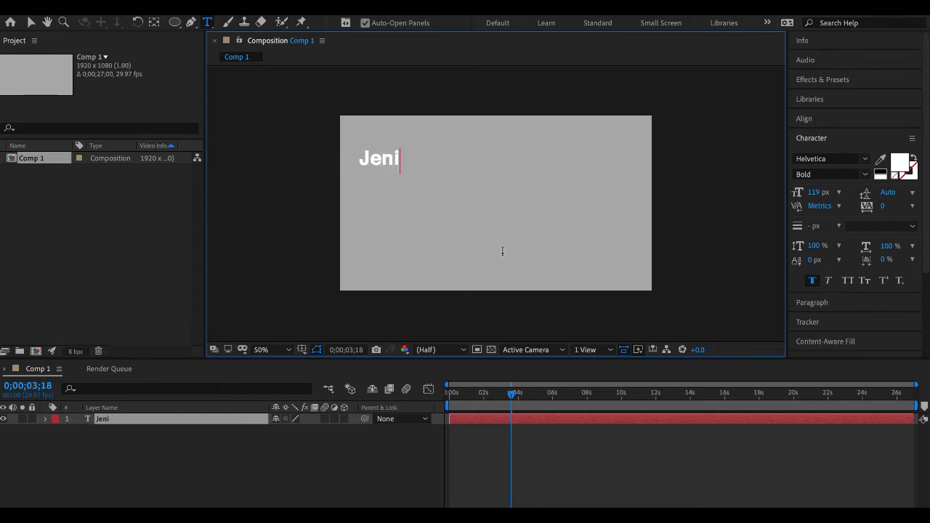
pyautogui.press('BackSpace')
pyautogui.write('nifer')
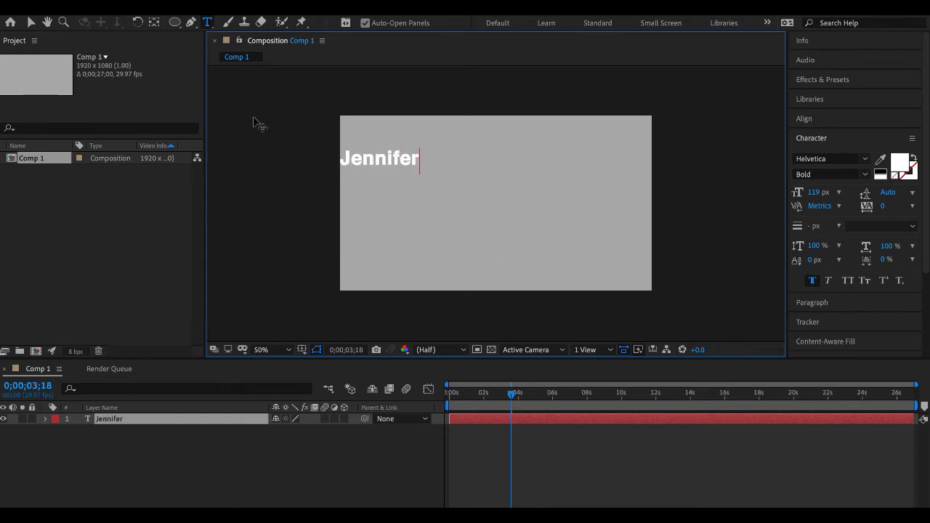
pyautogui.write(' v')
pyautogui.press('BackSpace')
pyautogui.press('BackSpace')
# - Move the name text to the middle of the composition and scale it up to about twice its size
pyautogui.click(31, 24)
pyautogui.moveTo(396, 164); pyautogui.dragTo(540, 202)
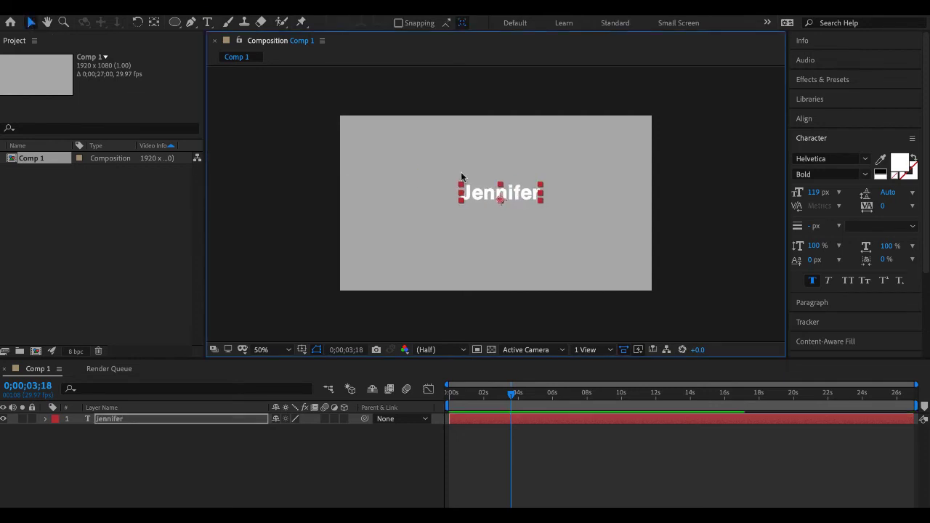
pyautogui.moveTo(460, 188); pyautogui.dragTo(430, 167)
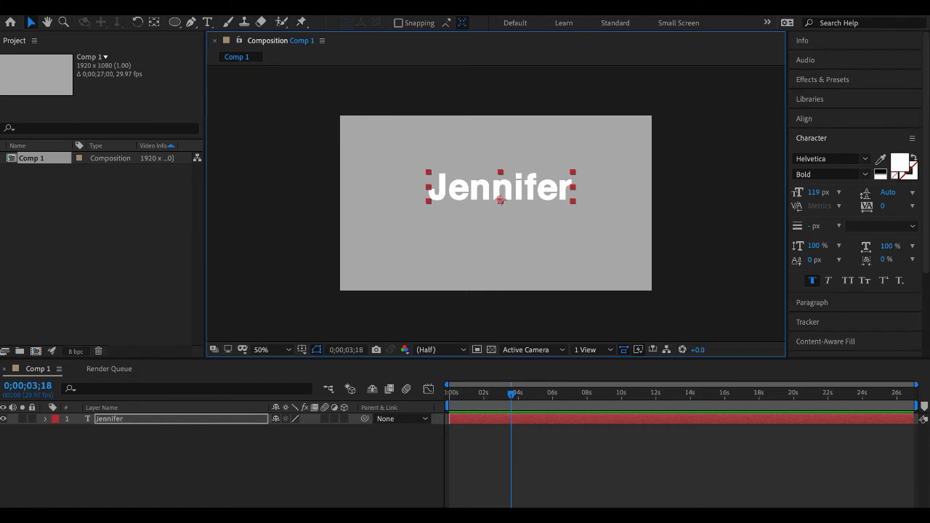
# - Show Effects & Presets and expand the Animation Presets category
pyautogui.click(393, 7)
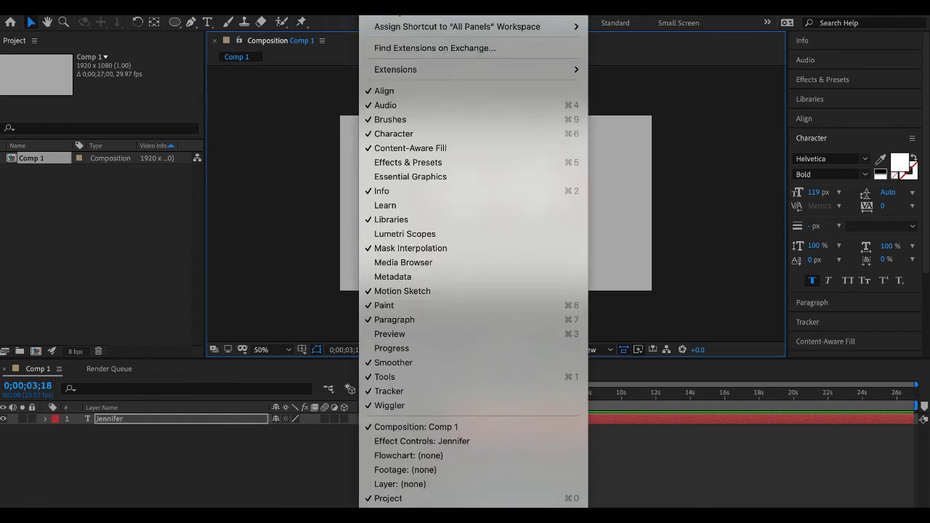
pyautogui.click(414, 165)
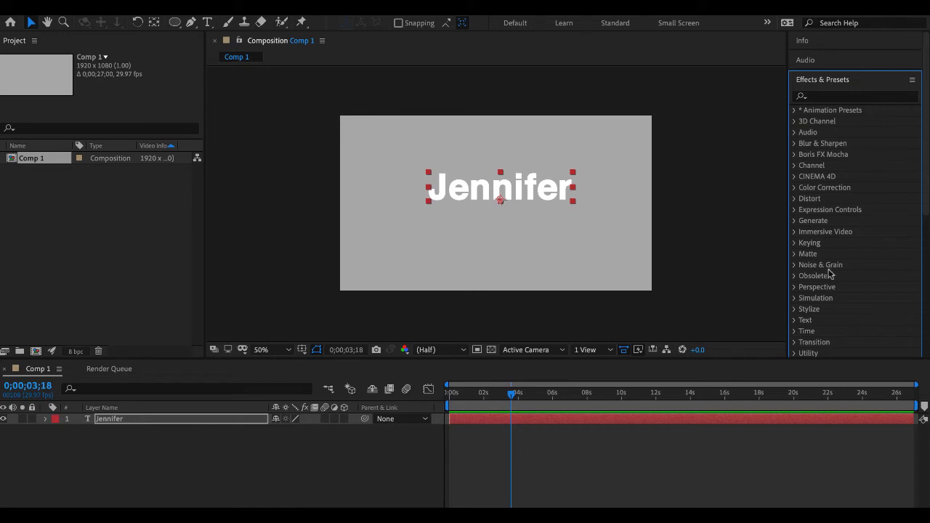
pyautogui.scroll(-6, 831, 274)
pyautogui.scroll(6, 830, 274)
pyautogui.click(795, 111)
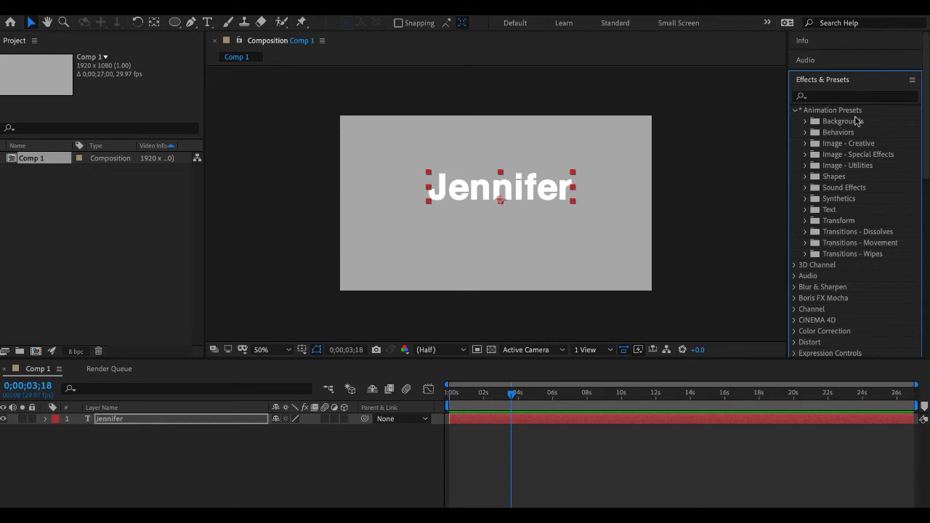
# - Try filtering the effects and presets by "text", and clear the search
pyautogui.click(822, 98)
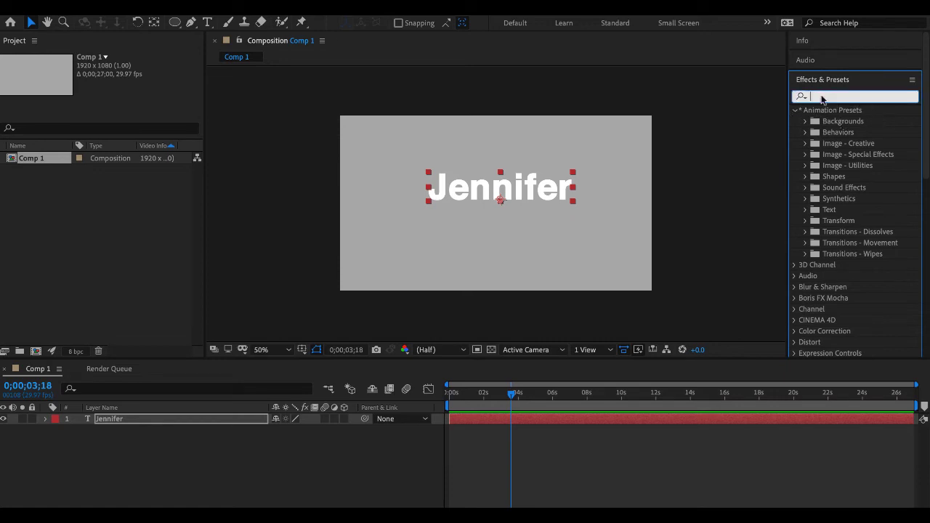
pyautogui.write('text')
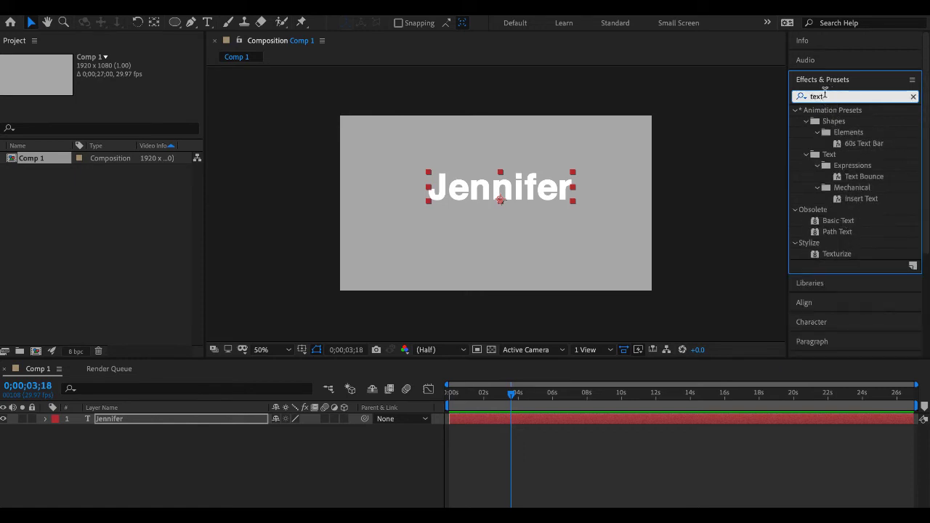
pyautogui.press('BackSpace')
pyautogui.press('BackSpace')
pyautogui.press('BackSpace')
pyautogui.press('BackSpace')
# - Apply the Center Spiral preset from the Text > Animate In presets to the name layer, starting at 0;00;00;00
pyautogui.click(793, 111)
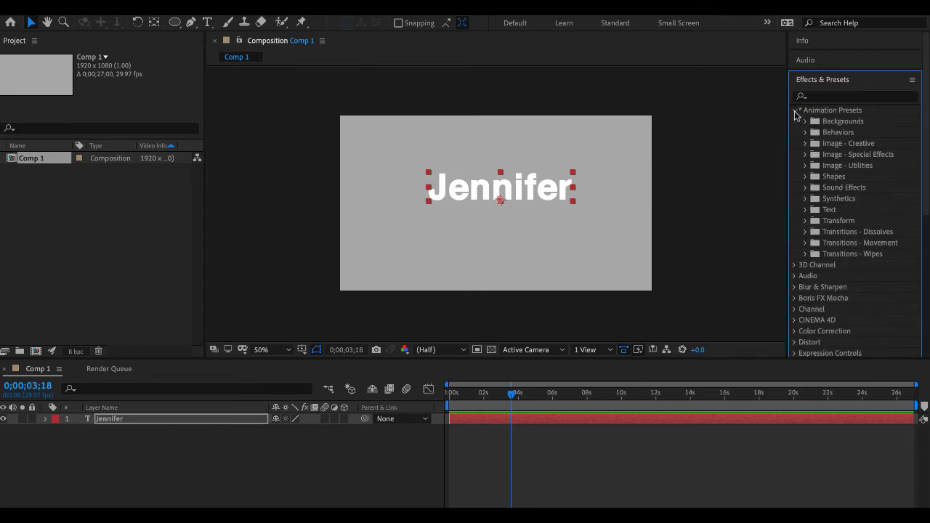
pyautogui.click(804, 210)
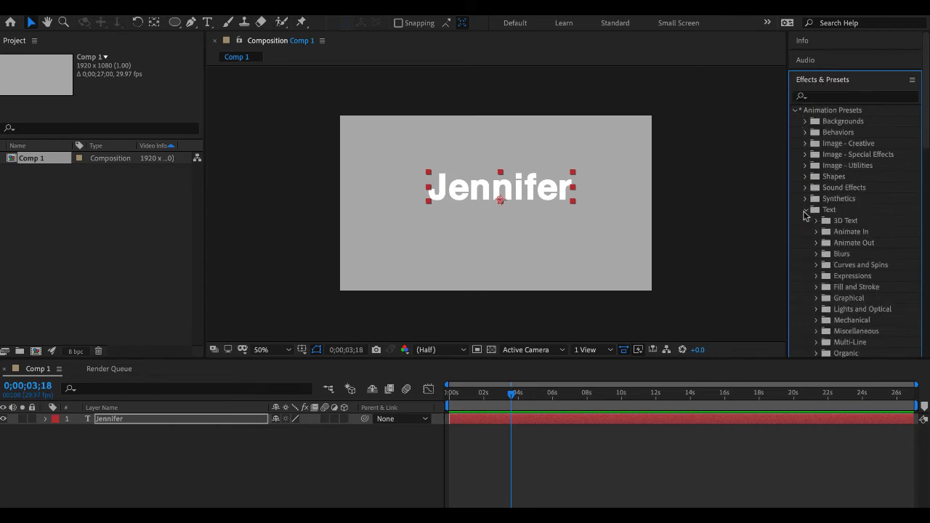
pyautogui.scroll(-3, 804, 215)
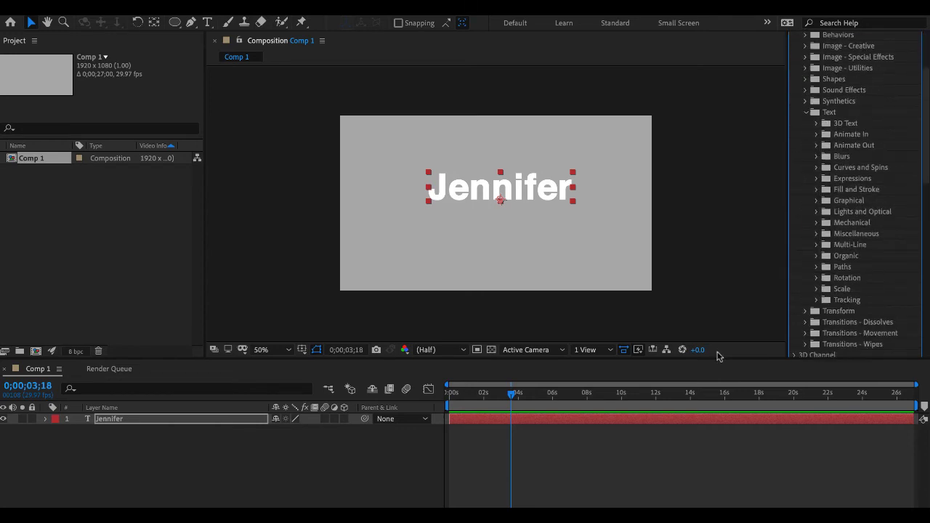
pyautogui.moveTo(512, 395); pyautogui.dragTo(416, 397)
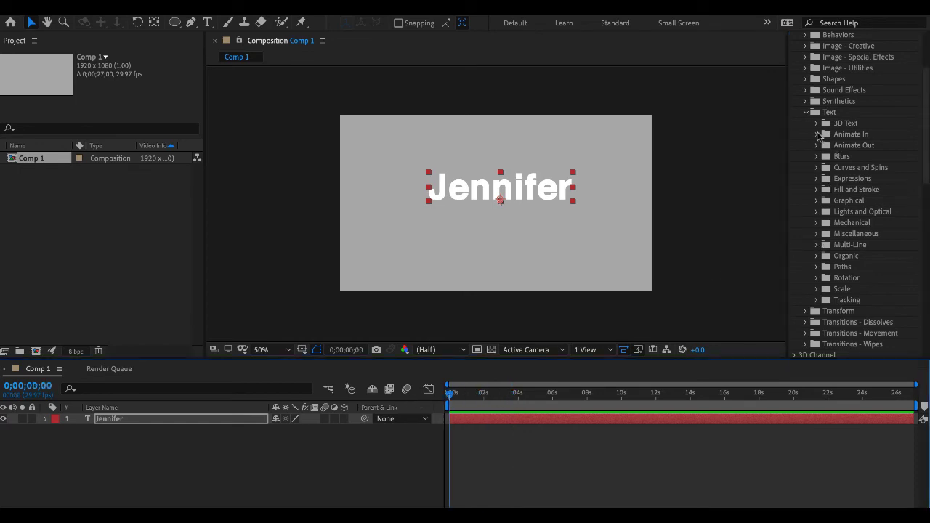
pyautogui.click(816, 135)
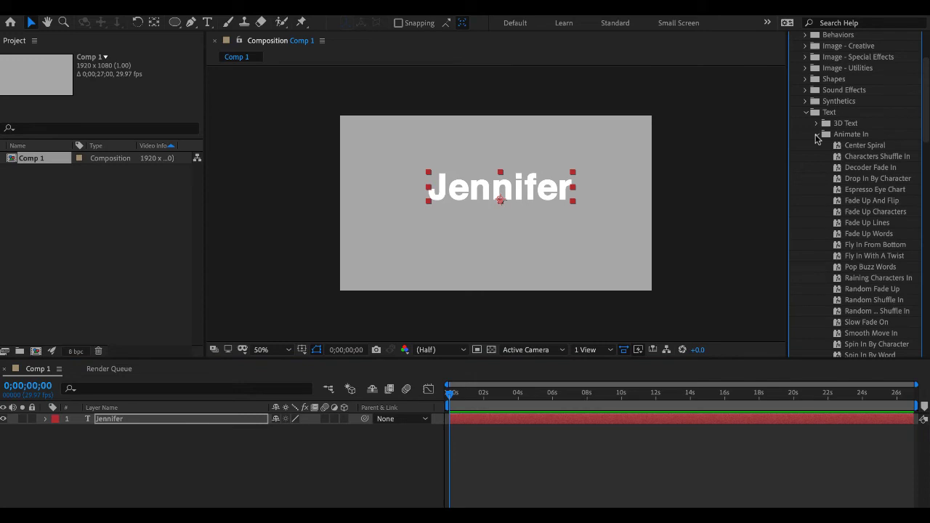
pyautogui.doubleClick(855, 146)
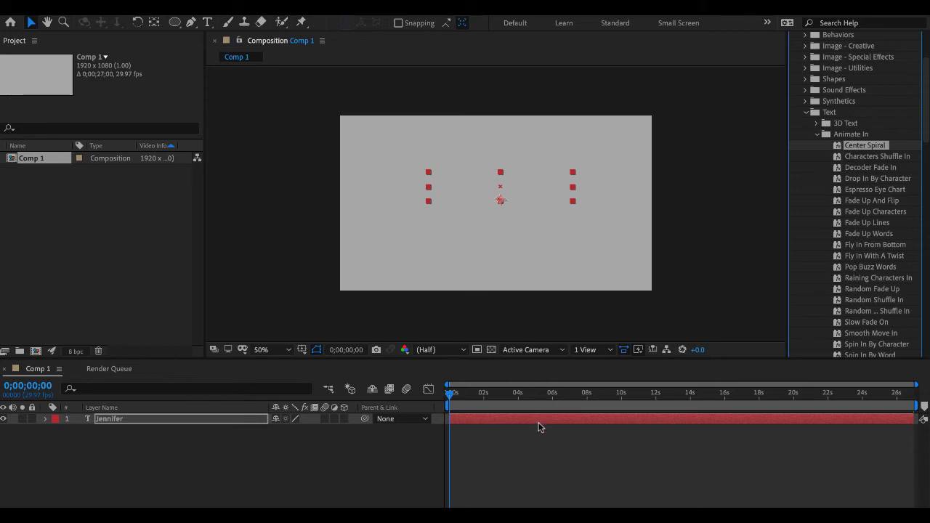
# - Preview the Center Spiral animation and expand the name layer's Text properties to examine the preset's animators
pyautogui.press('space')
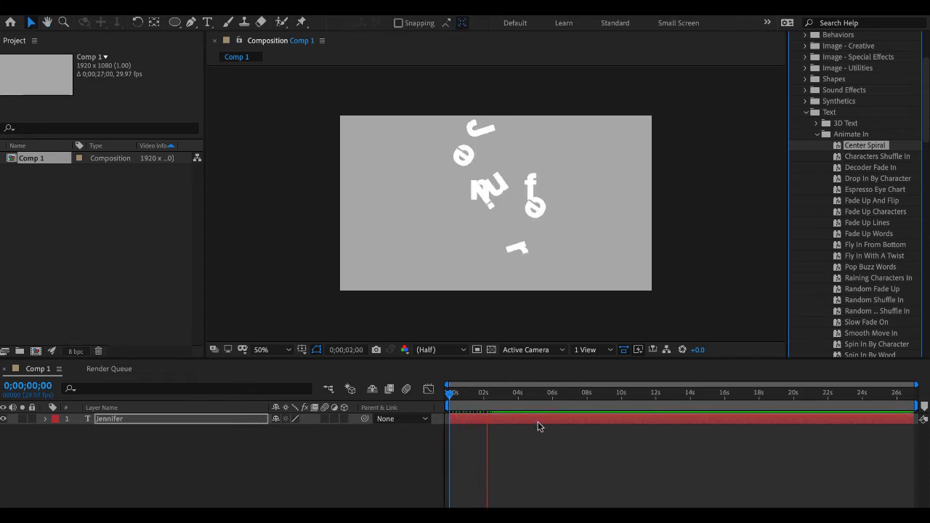
pyautogui.press('space')
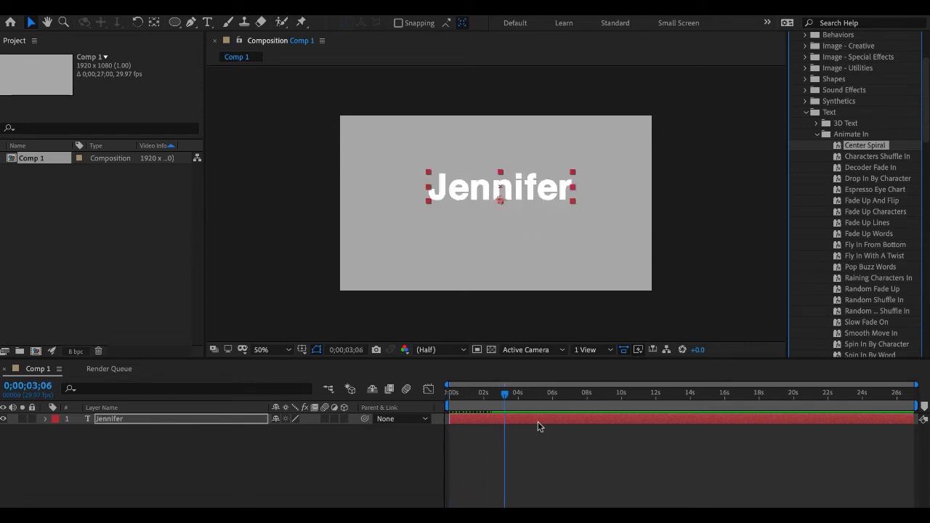
pyautogui.click(46, 423)
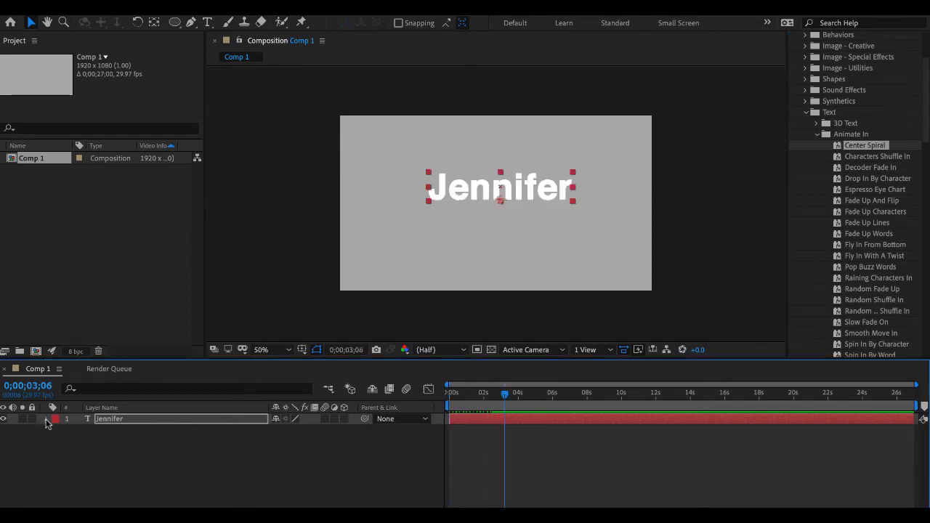
pyautogui.click(47, 420)
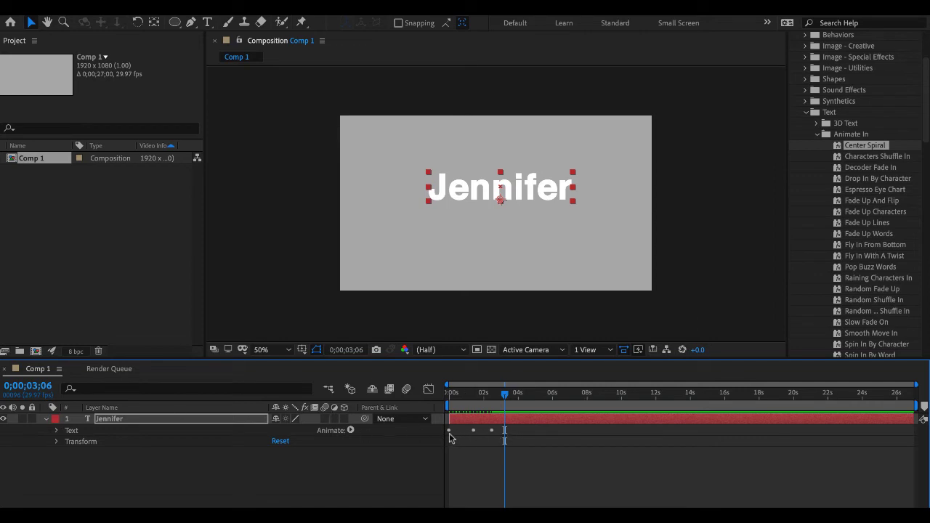
pyautogui.click(56, 431)
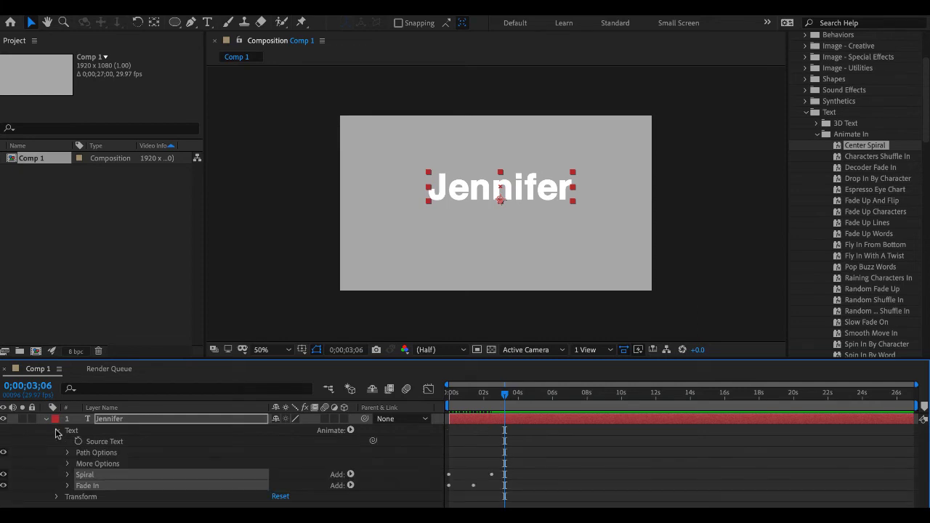
# - Expand the Spiral animator on the name layer and preview its Rotation animation from 0;00;00;00
pyautogui.click(70, 478)
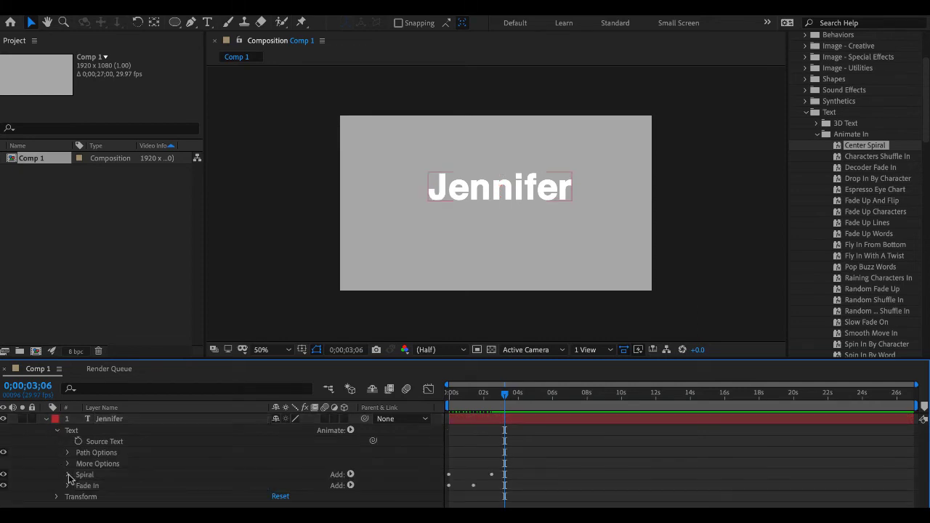
pyautogui.click(69, 475)
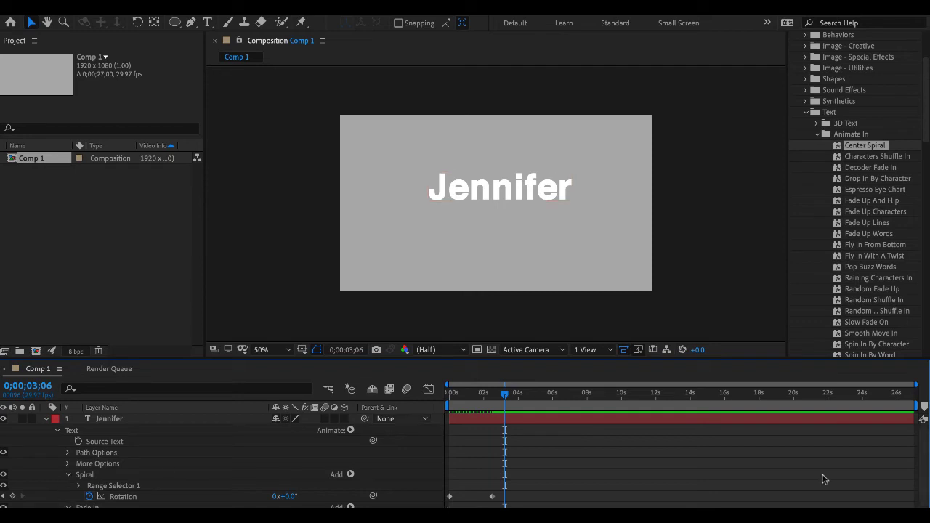
pyautogui.scroll(-1, 797, 475)
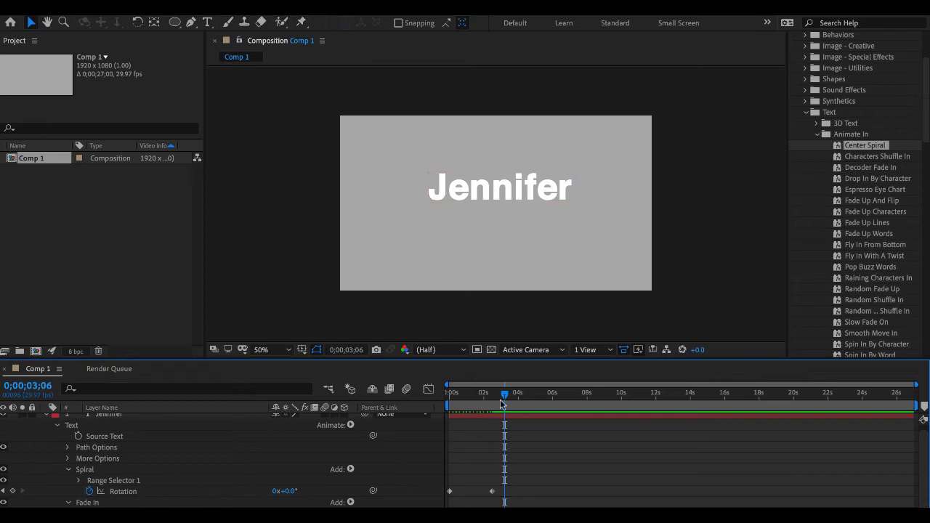
pyautogui.moveTo(471, 397); pyautogui.dragTo(398, 393)
pyautogui.press('space')
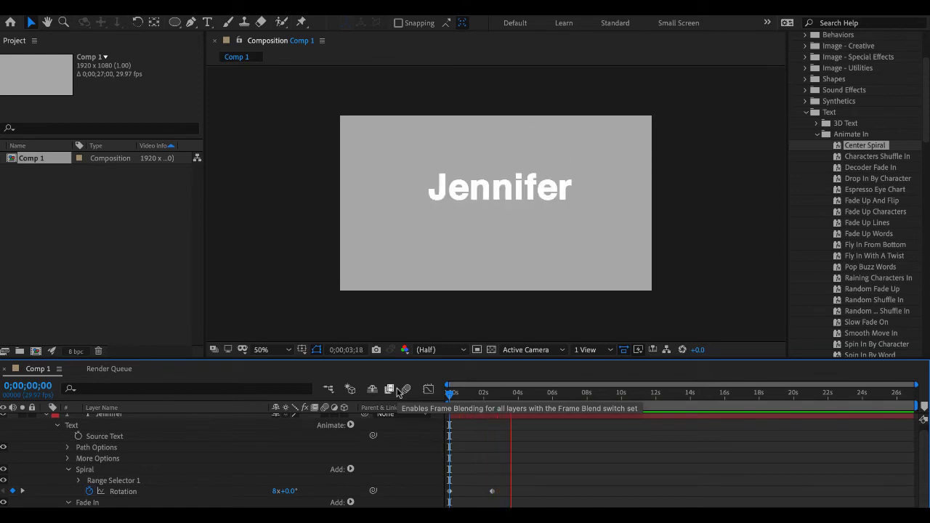
pyautogui.press('space')
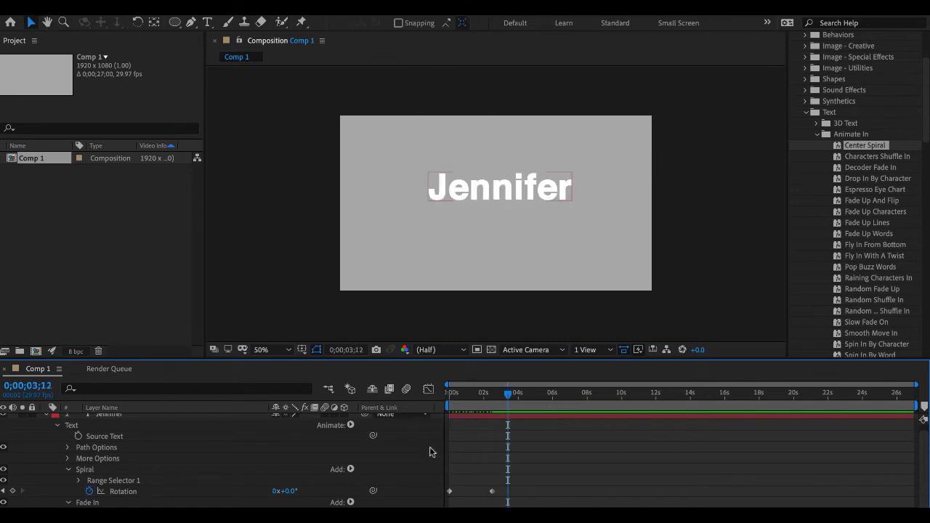
# - Shift the Spiral animator's second Rotation keyframe earlier, to about 1.5 seconds, and preview the faster spin from the start
pyautogui.click(492, 491)
pyautogui.moveTo(491, 491); pyautogui.dragTo(475, 489)
pyautogui.moveTo(508, 396); pyautogui.dragTo(329, 390)
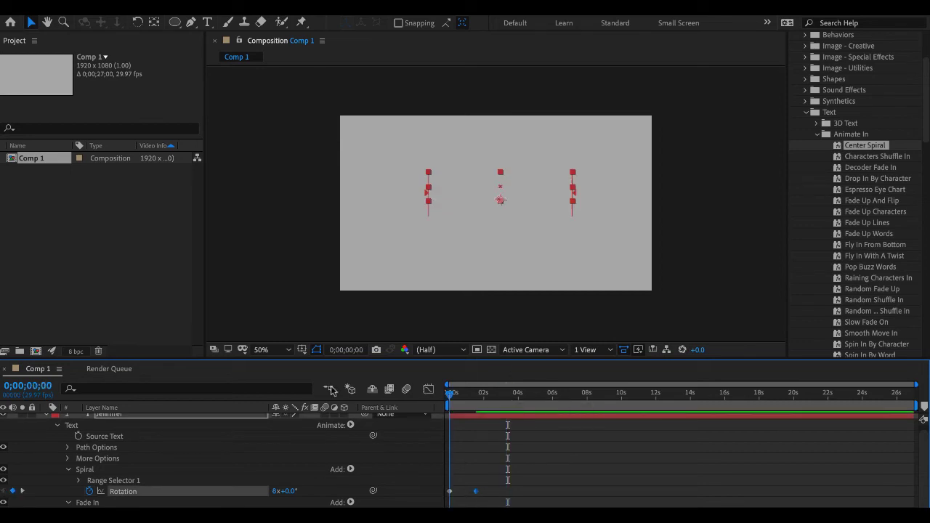
pyautogui.press('space')
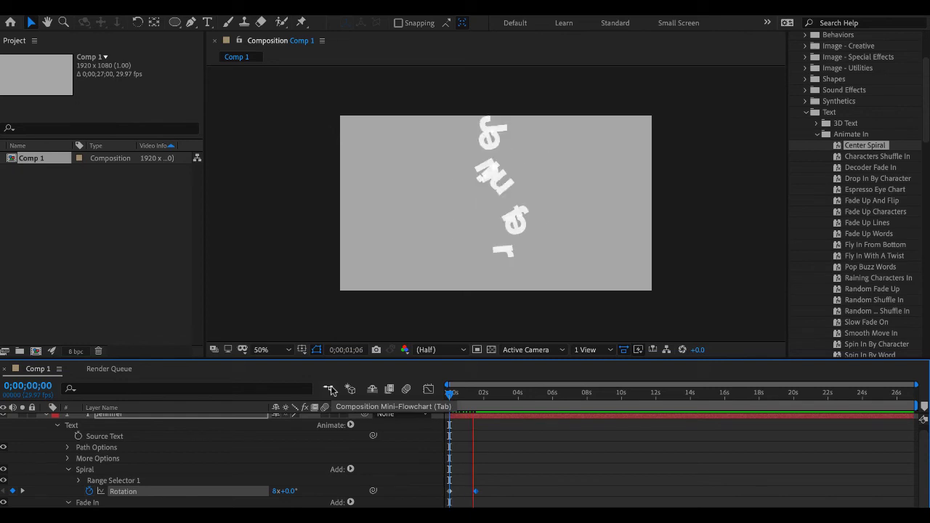
pyautogui.press('space')
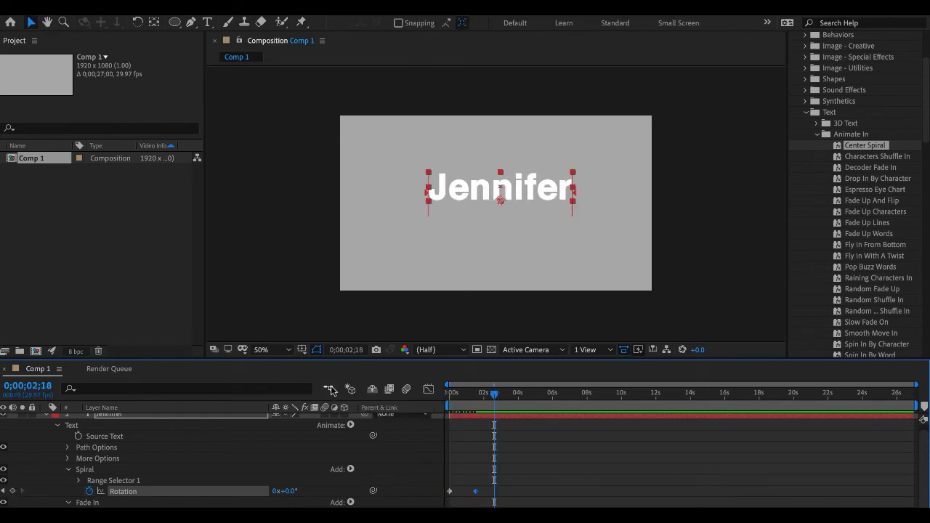
# - Delete the Spiral and Fade In animators from the name layer
pyautogui.click(118, 472)
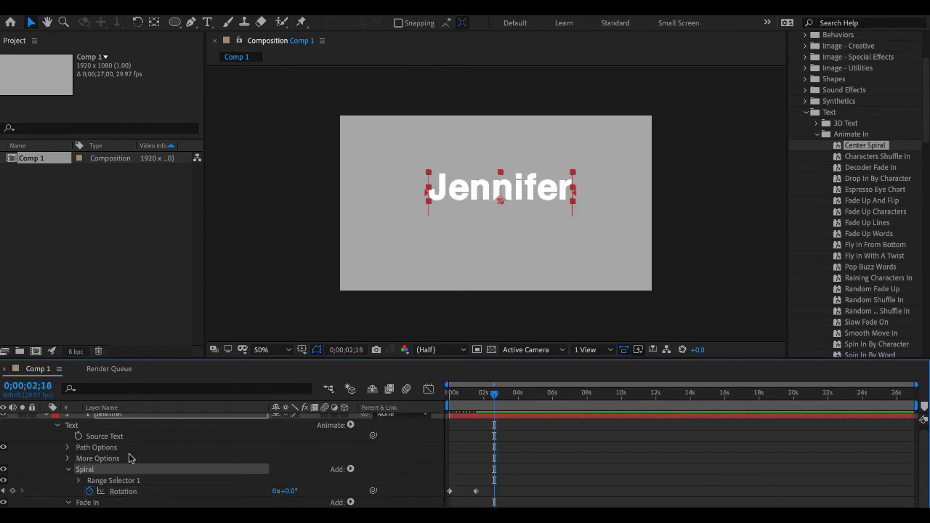
pyautogui.press('Delete')
pyautogui.click(102, 478)
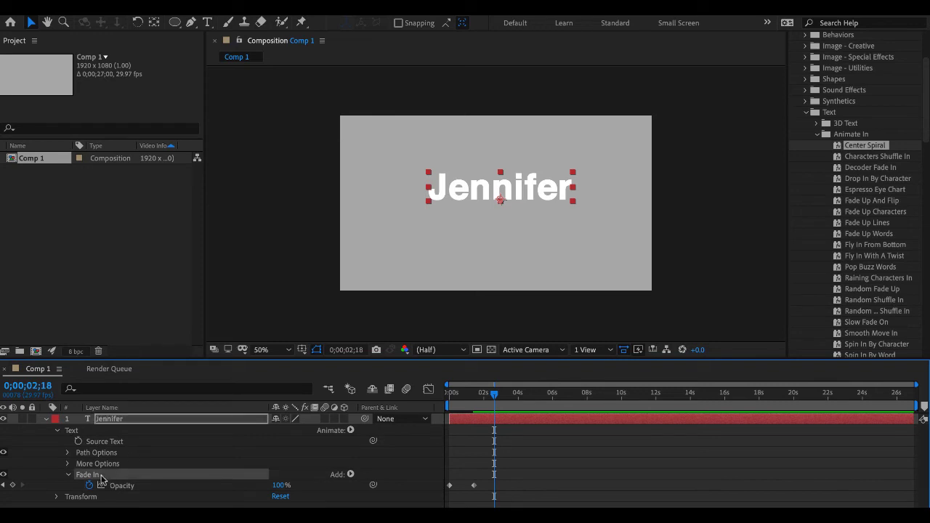
pyautogui.press('Delete')
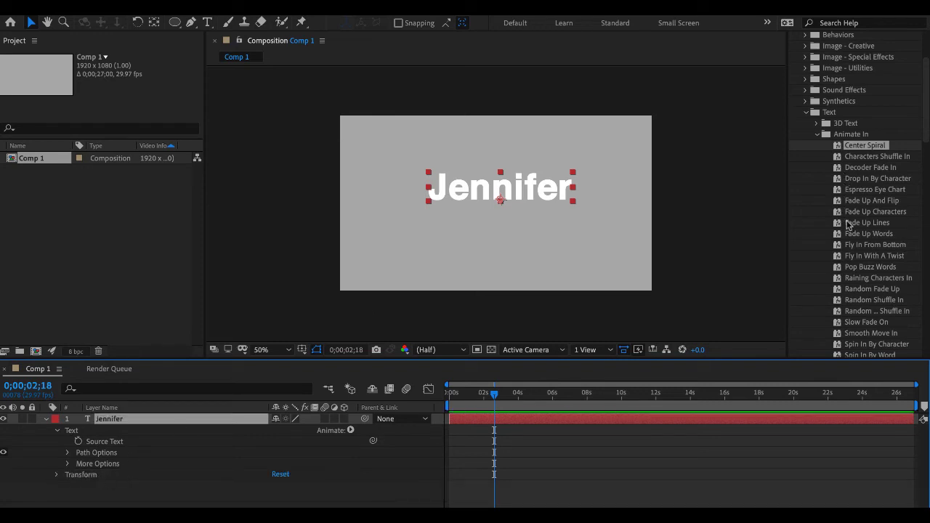
# - Apply the Fade Up Characters preset to the name layer at 0;00;02;18 and preview it from the start of the composition
pyautogui.moveTo(844, 212); pyautogui.dragTo(539, 420)
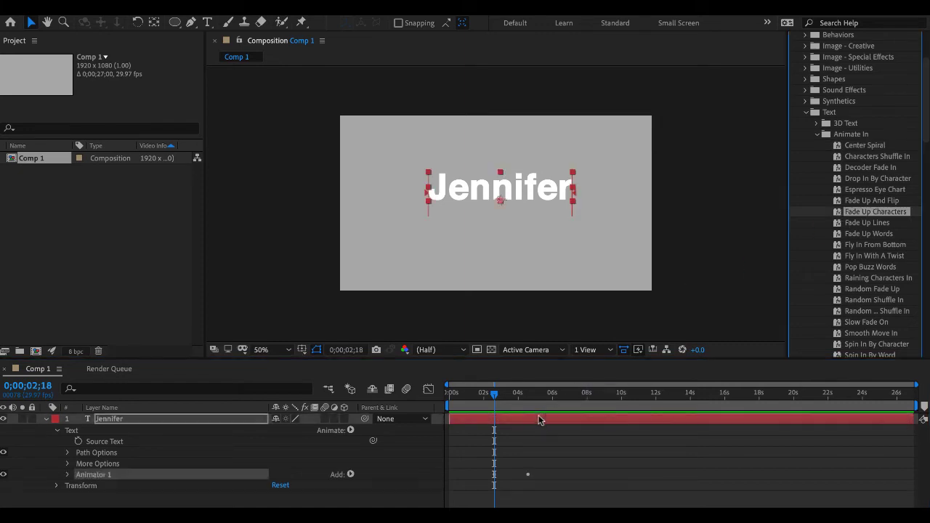
pyautogui.click(539, 420)
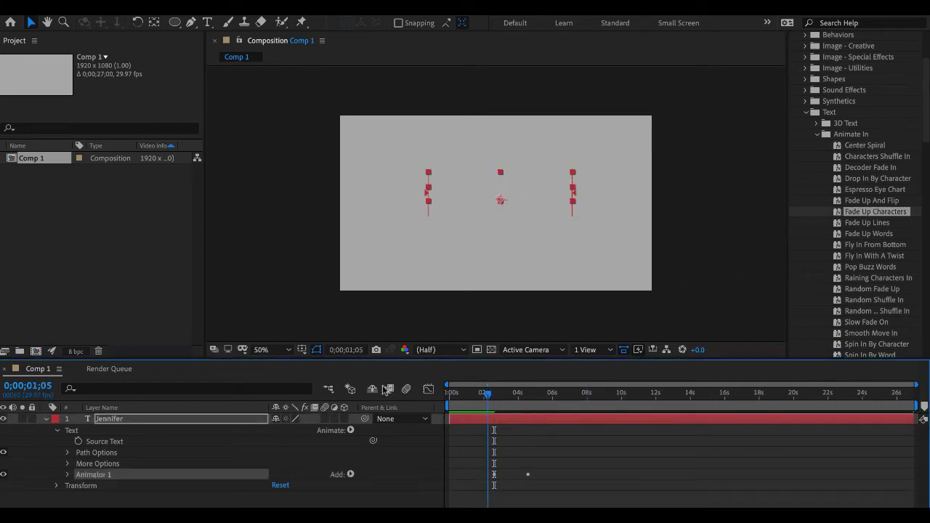
pyautogui.press('Home')
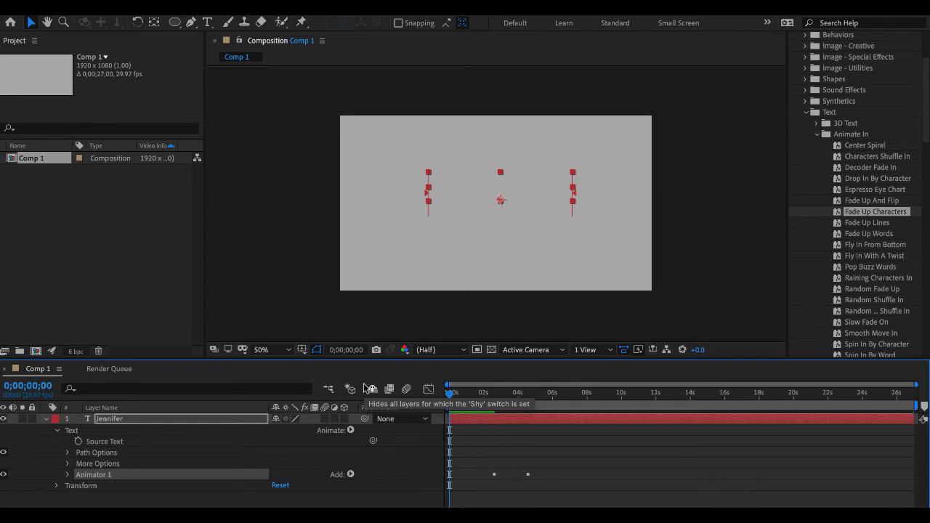
pyautogui.press('space')
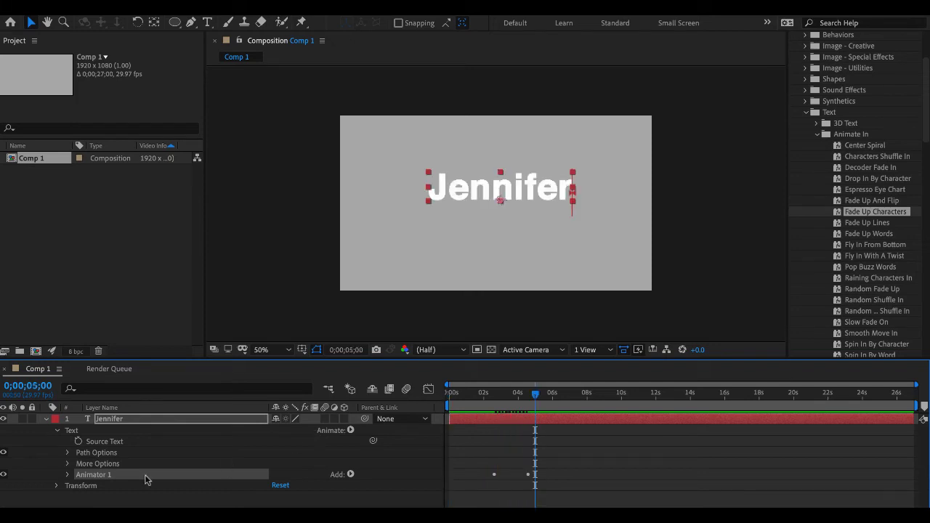
# - Set the first Start keyframe of Animator 1's Range Selector 1, at 0;00;02;18, to 37% and preview the animation from the start
pyautogui.click(68, 475)
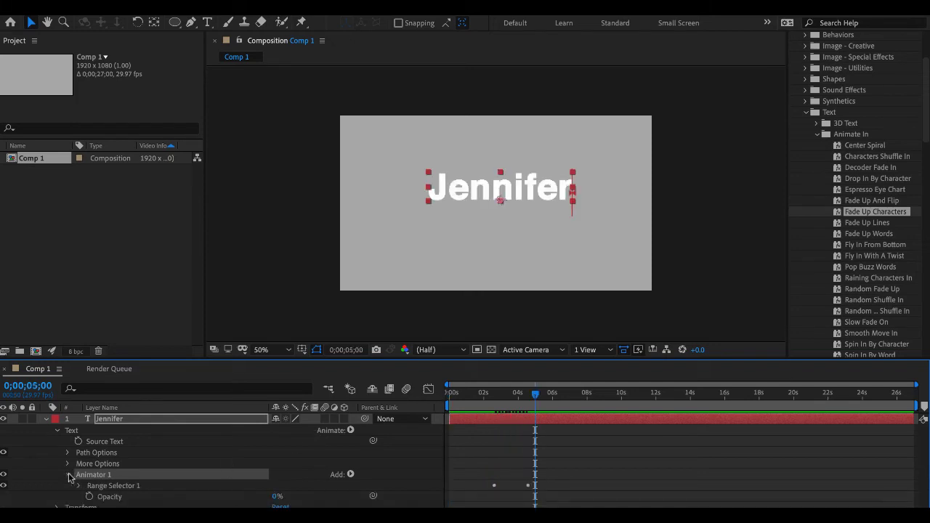
pyautogui.click(78, 486)
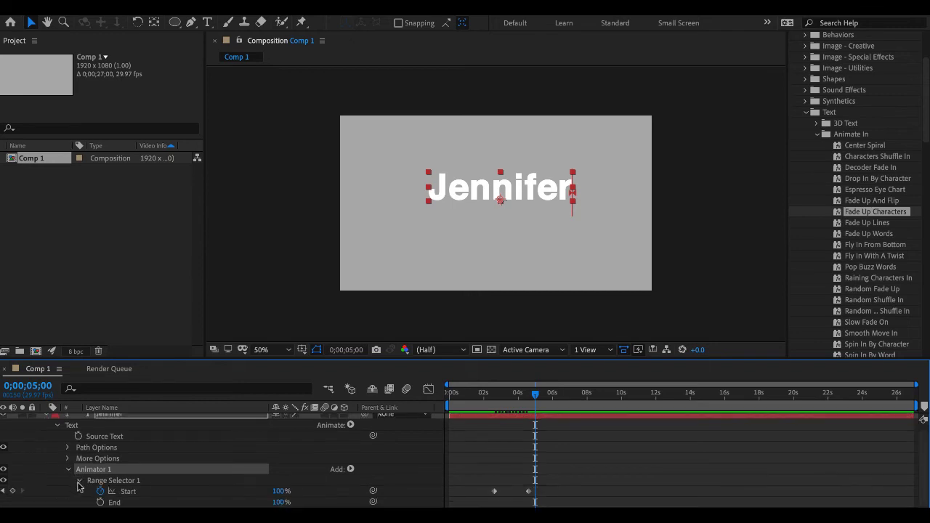
pyautogui.scroll(-1, 80, 486)
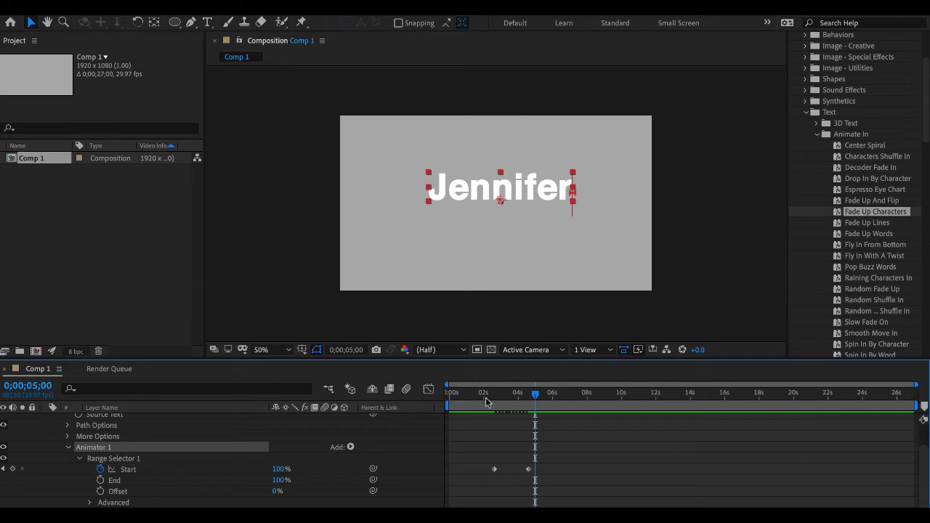
pyautogui.moveTo(535, 395); pyautogui.dragTo(493, 401)
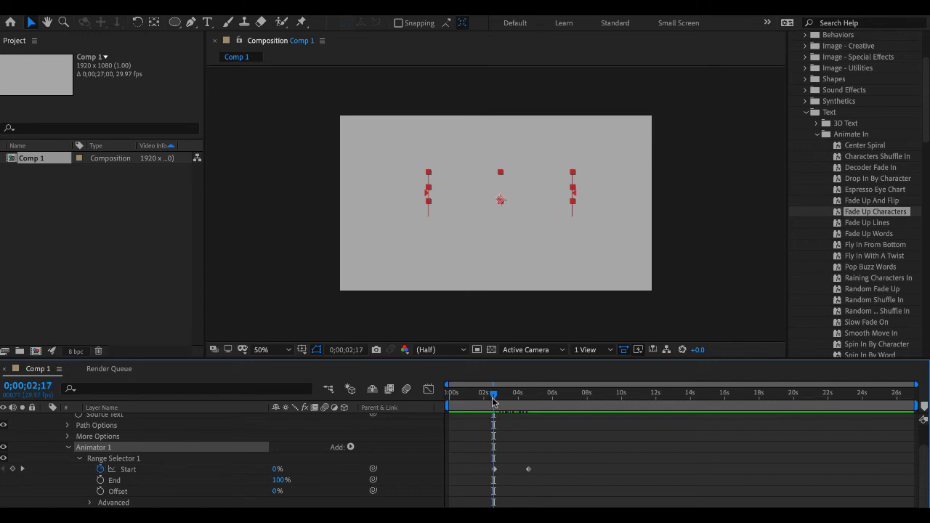
pyautogui.click(494, 401)
pyautogui.click(494, 469)
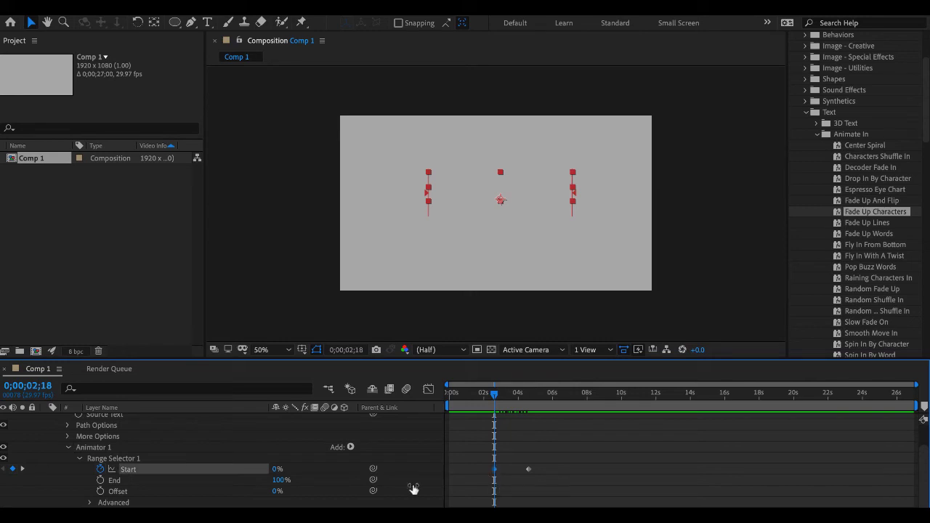
pyautogui.moveTo(275, 471); pyautogui.dragTo(295, 469)
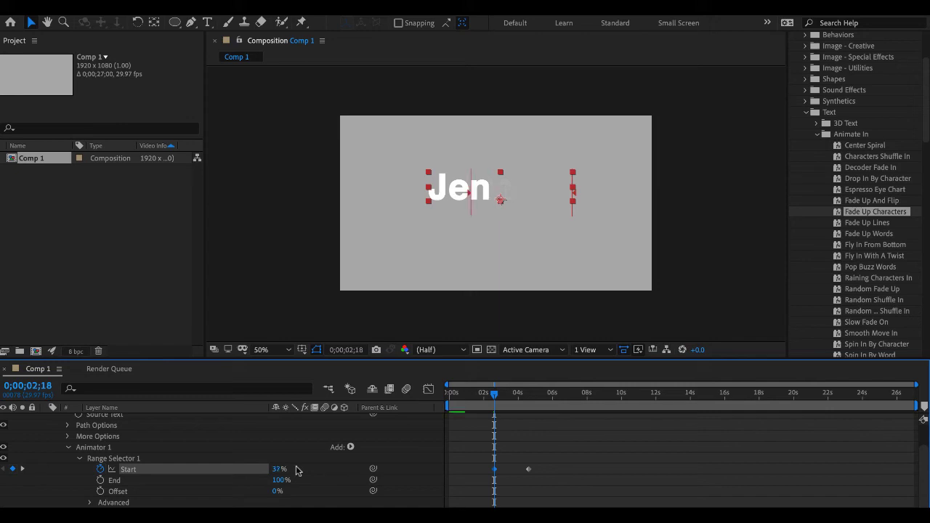
pyautogui.press('Home')
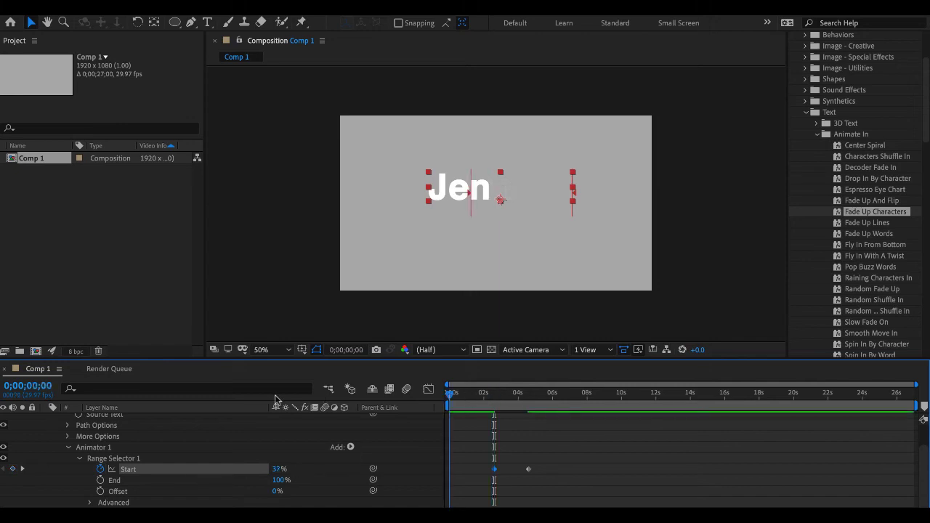
pyautogui.press('space')
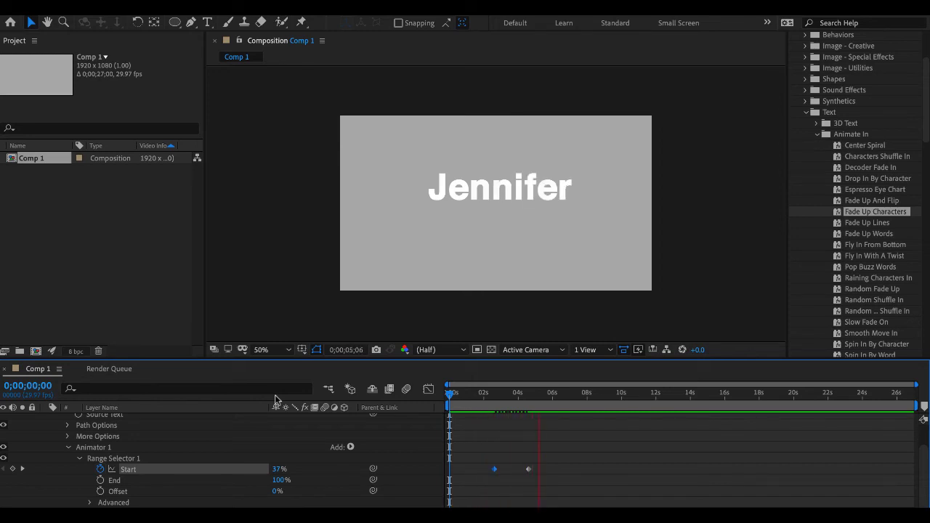
pyautogui.press('space')
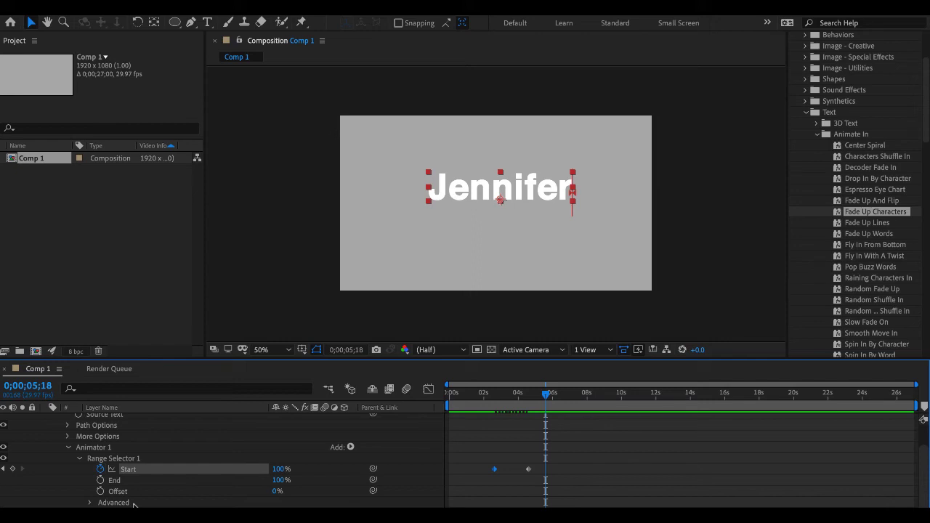
# - Collapse Animator 1, expand the name layer's Transform properties, and browse the text animation presets
pyautogui.click(69, 447)
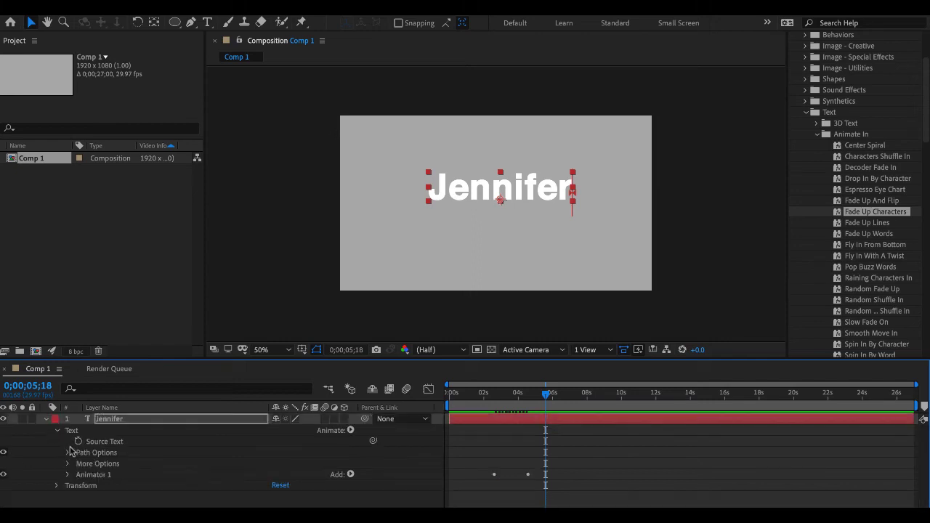
pyautogui.click(56, 486)
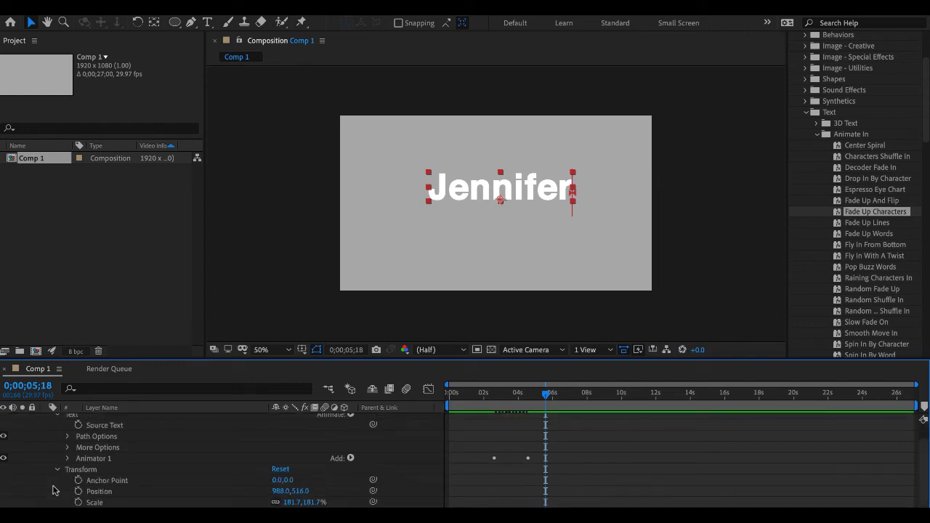
pyautogui.scroll(-7, 877, 283)
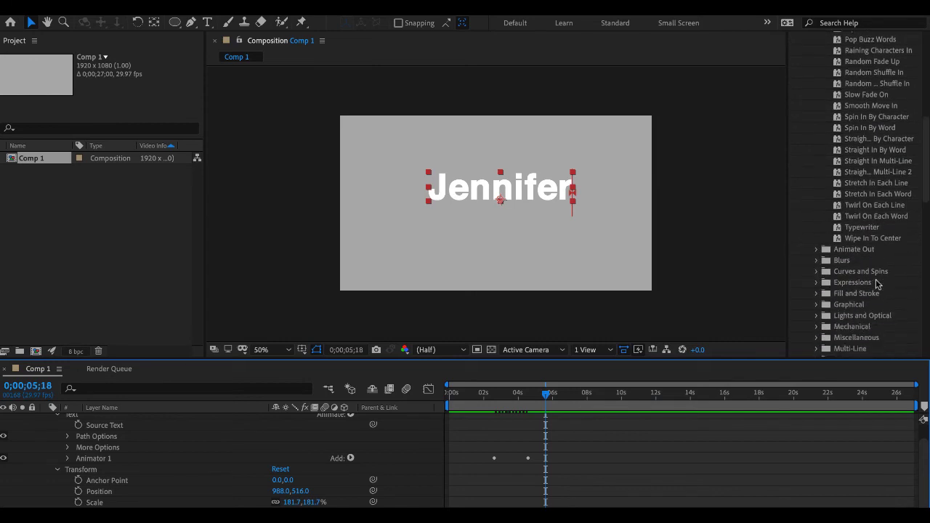
pyautogui.scroll(4, 877, 283)
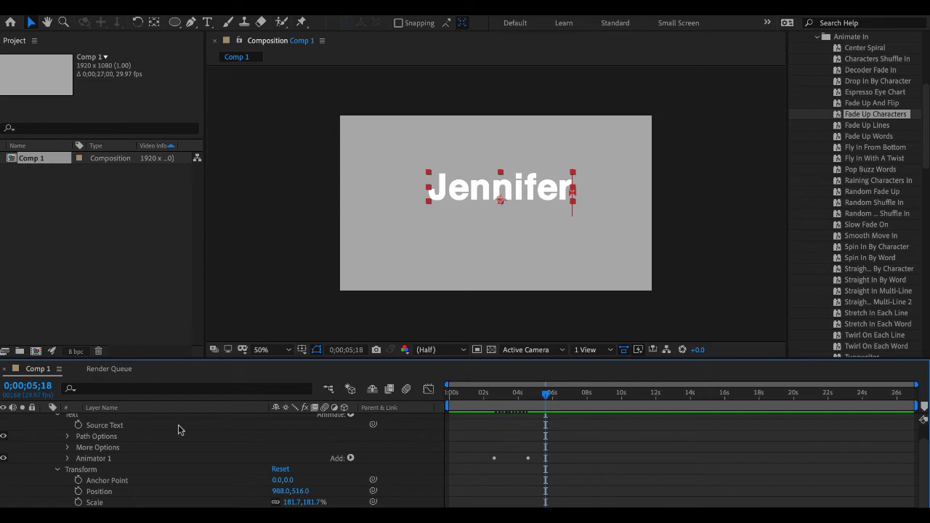
pyautogui.scroll(1, 180, 429)
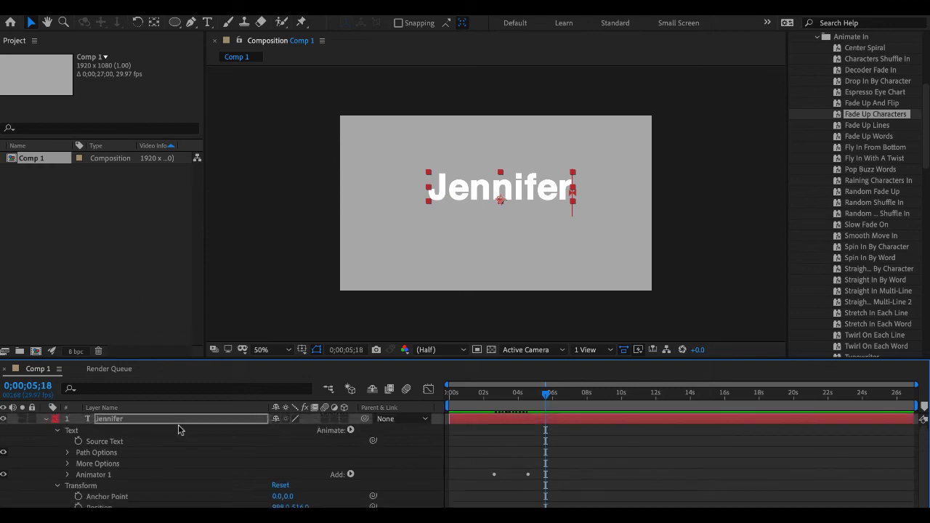
# - Delete Animator 1 from the name layer and collapse the layer's properties
pyautogui.click(90, 476)
pyautogui.press('Delete')
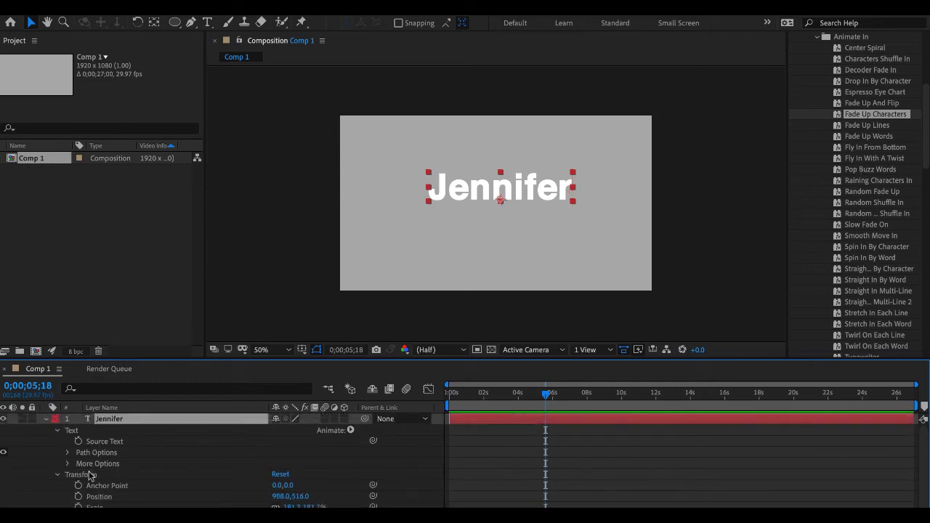
pyautogui.click(45, 419)
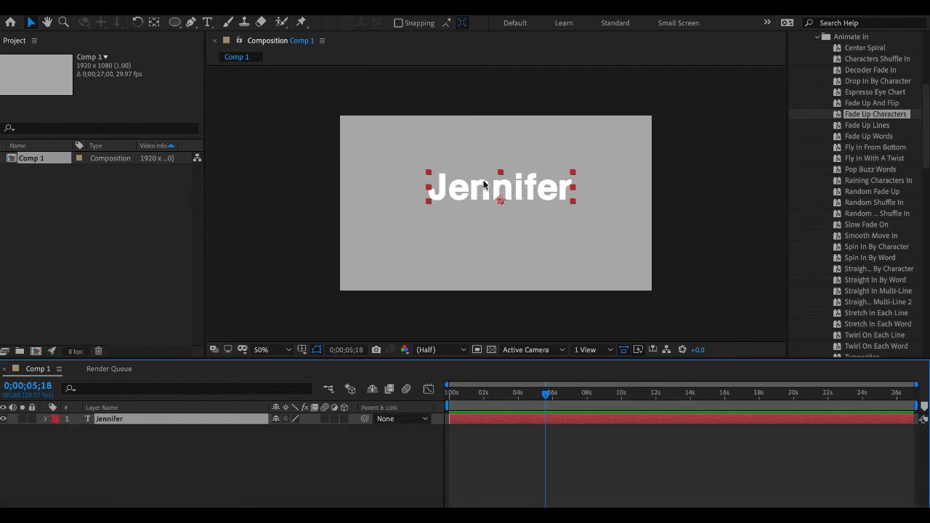
# - Move the name text into the lower-left corner of the composition frame
pyautogui.moveTo(484, 184); pyautogui.dragTo(404, 278)
pyautogui.moveTo(405, 273); pyautogui.dragTo(407, 273)
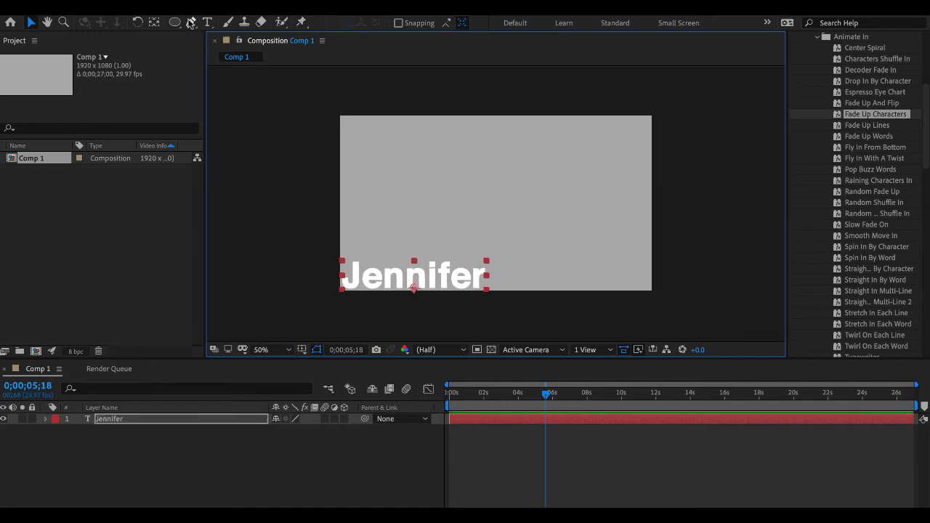
# - Move the name text's anchor point onto its first letter and rotate the text about 90° counterclockwise so it reads upward
pyautogui.press('y')
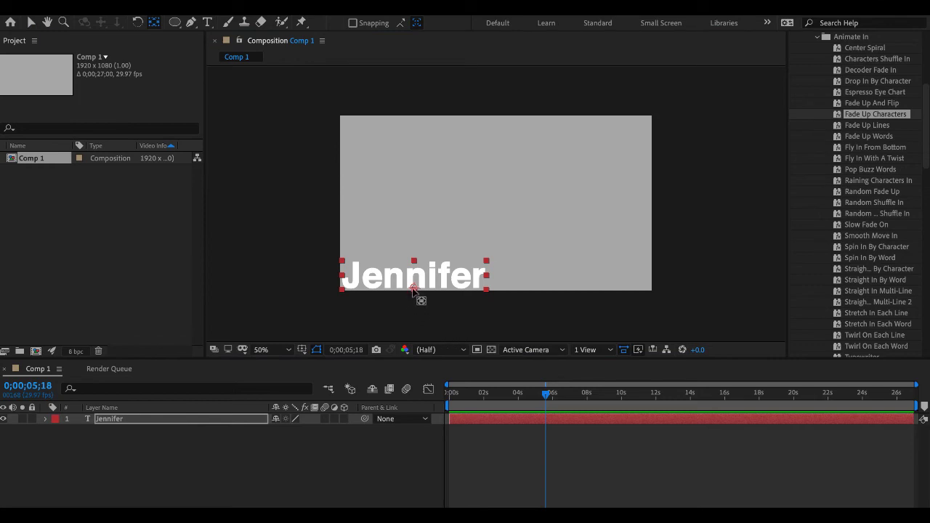
pyautogui.moveTo(413, 289); pyautogui.dragTo(345, 276)
pyautogui.click(138, 22)
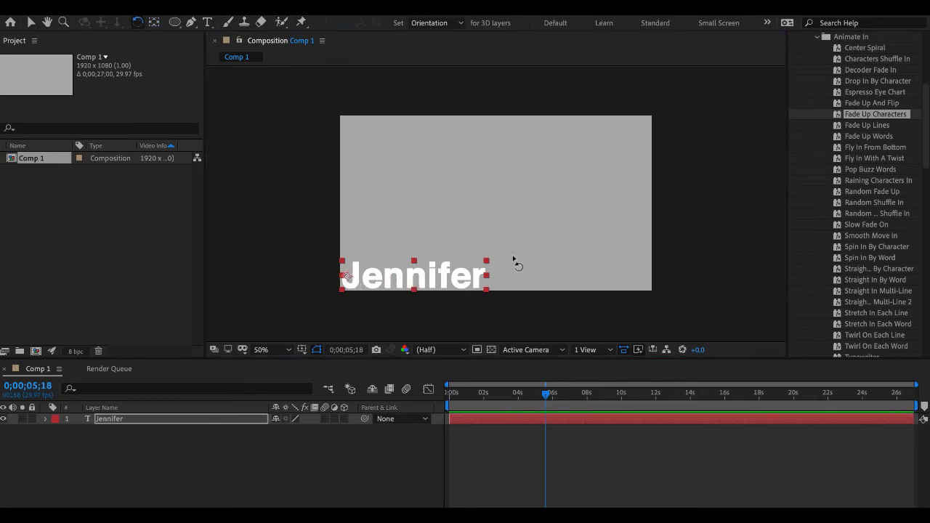
pyautogui.moveTo(488, 294); pyautogui.dragTo(359, 156)
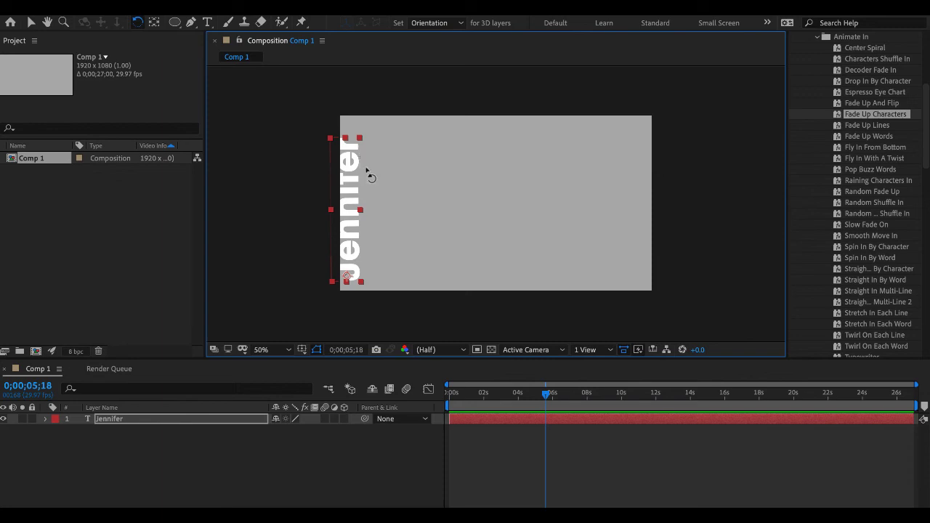
# - Move the upright name text fully inside the frame's lower-left corner and reveal its Position, Rotation and Opacity properties
pyautogui.press('v')
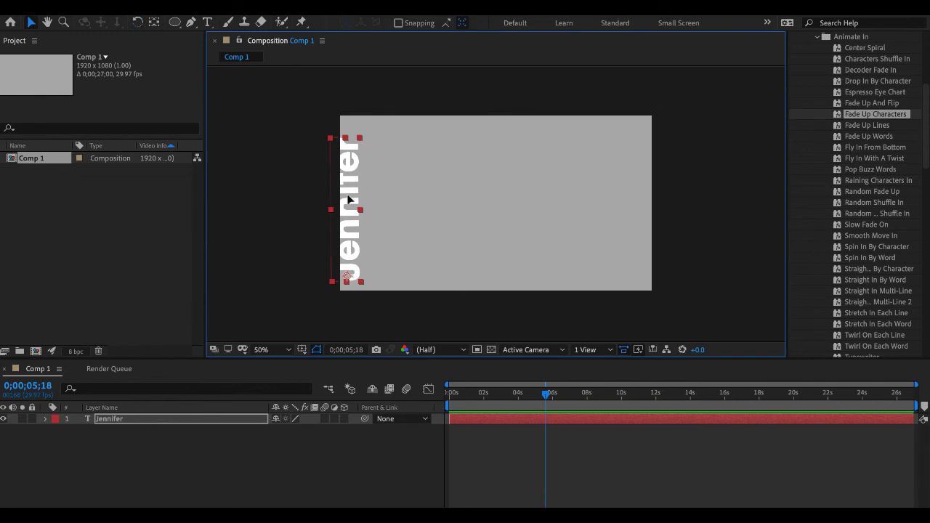
pyautogui.moveTo(344, 195); pyautogui.dragTo(355, 208)
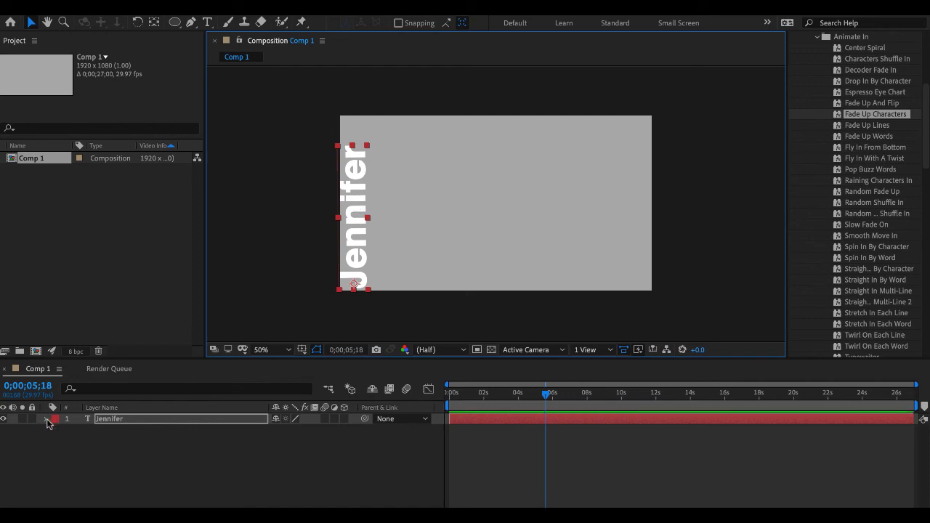
pyautogui.press('r')
pyautogui.press('p')
pyautogui.hotkey('shift', 'r')
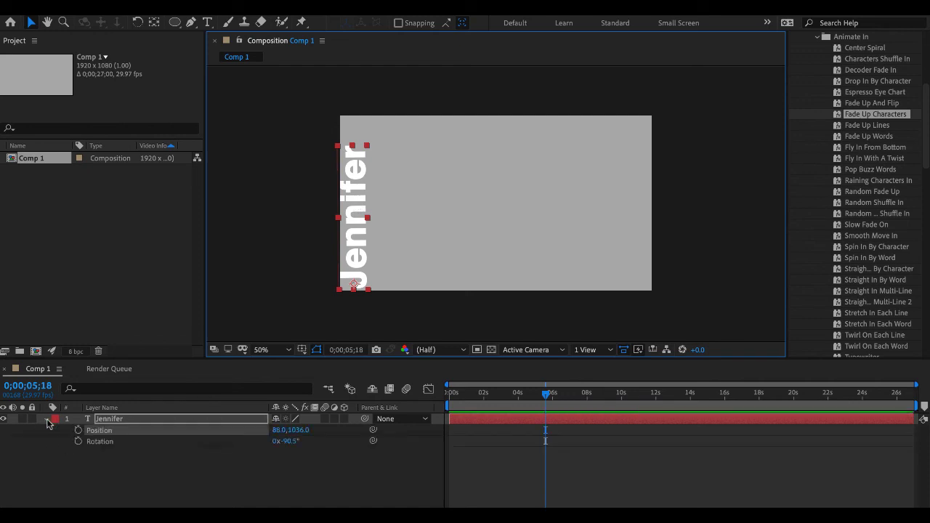
pyautogui.hotkey('shift', 't')
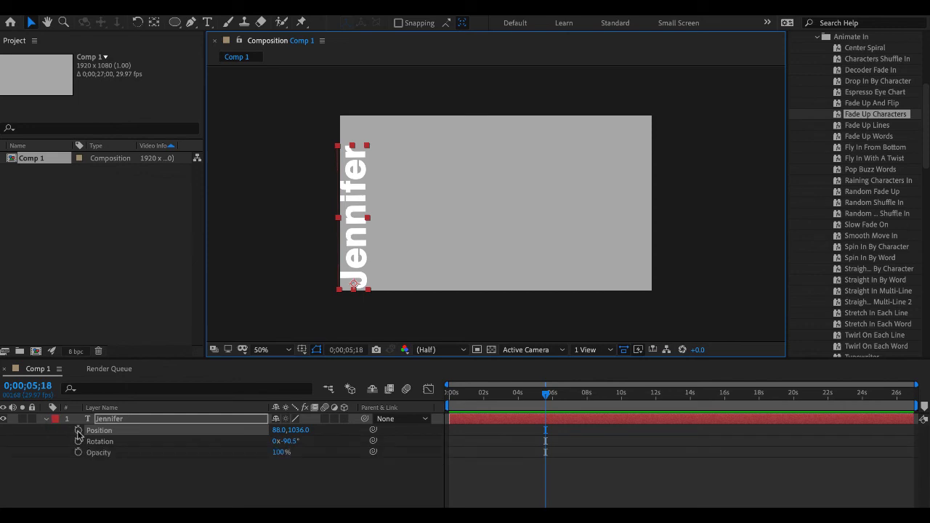
# - At the composition's first frame, enable keyframing for the name layer's Position, Rotation and Opacity, and lower Opacity to 3%
pyautogui.click(549, 398)
pyautogui.press('Home')
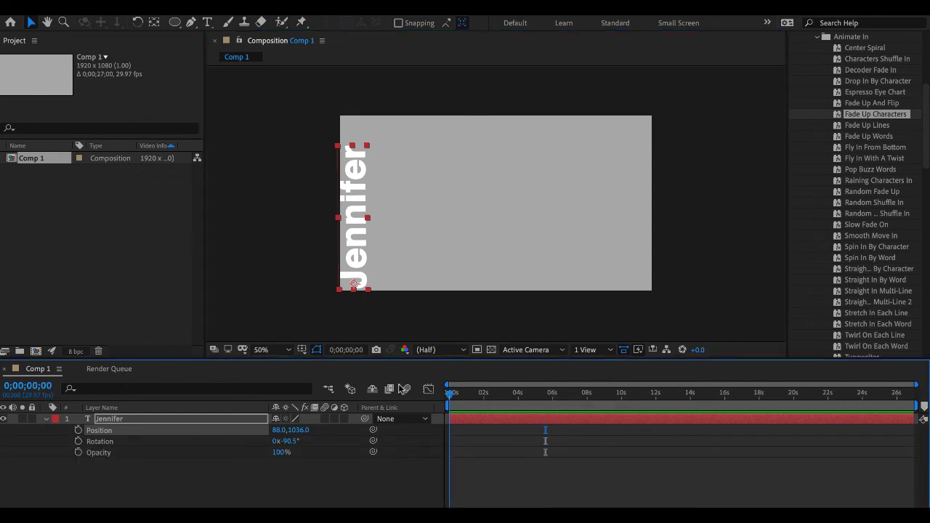
pyautogui.click(78, 431)
pyautogui.click(79, 441)
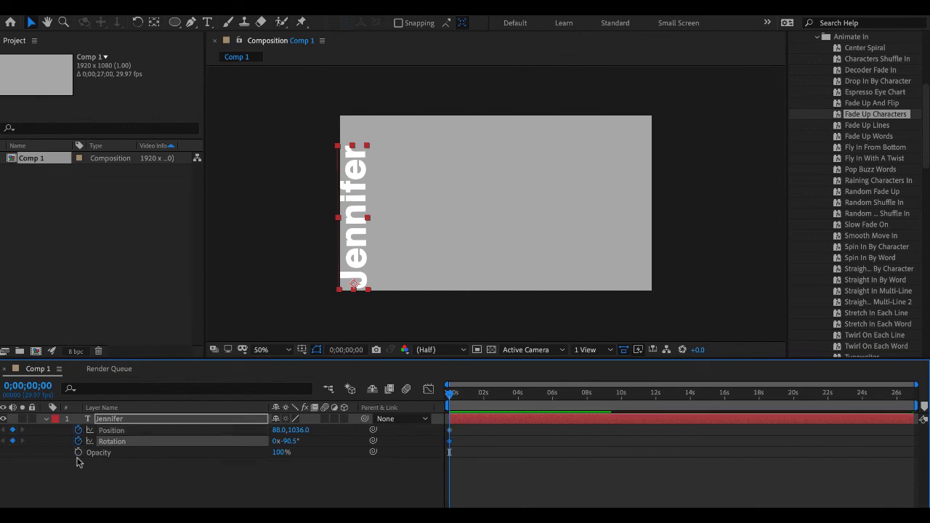
pyautogui.click(79, 452)
pyautogui.click(279, 452)
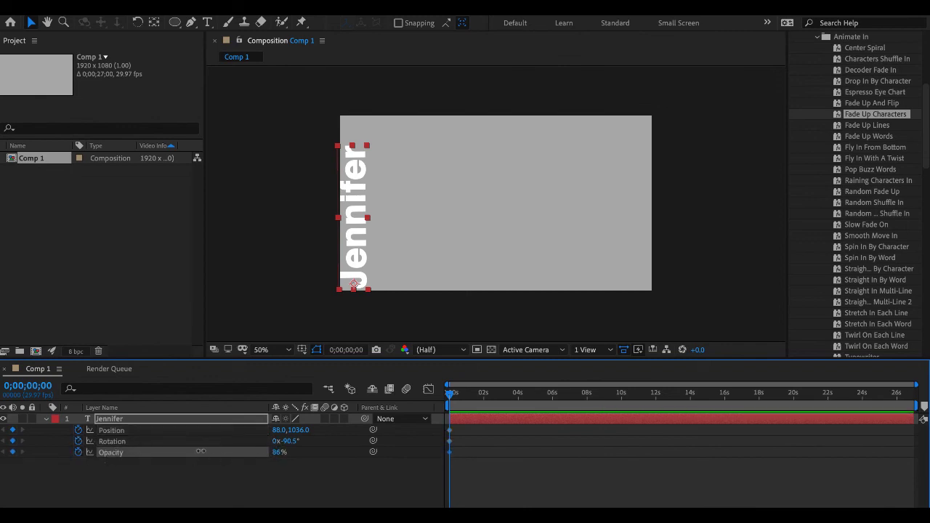
pyautogui.write('0')
pyautogui.press('Return')
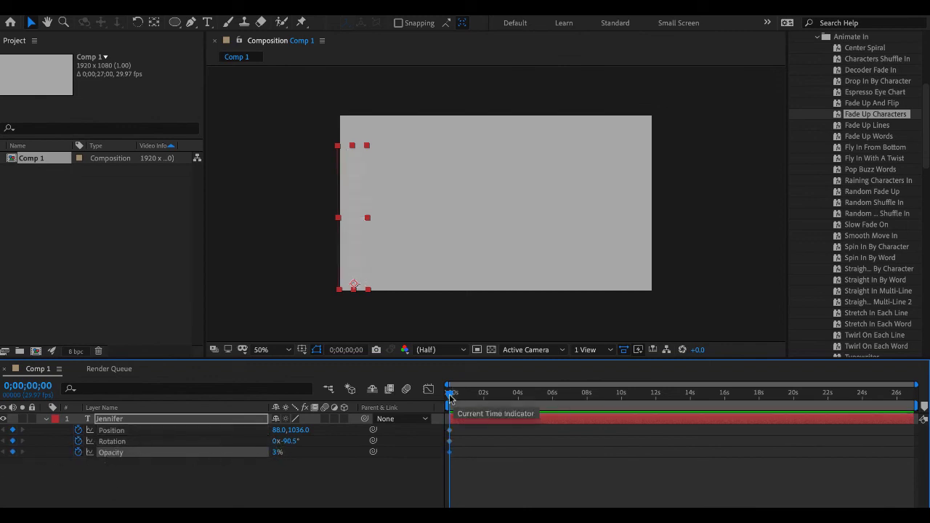
# - Keyframe the name layer's Rotation at -0.5° at 0;00;04;01 so the text ends up horizontal
pyautogui.moveTo(450, 393); pyautogui.dragTo(492, 393)
pyautogui.click(518, 395)
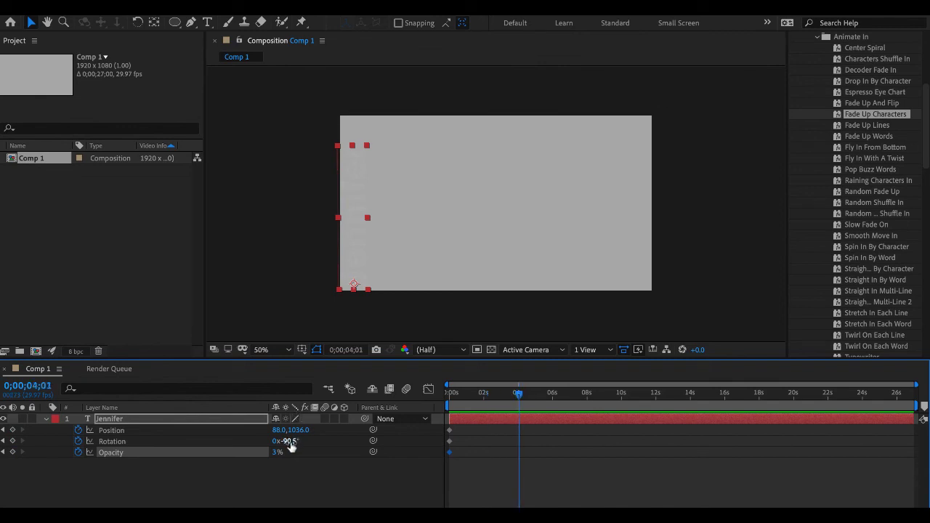
pyautogui.moveTo(288, 442); pyautogui.dragTo(351, 445)
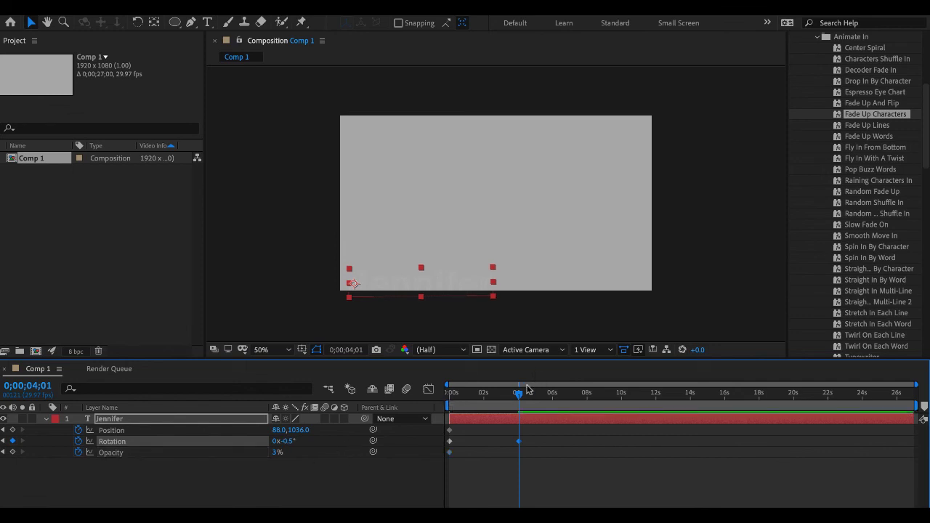
# - Keyframe Opacity at 100% at 0;00;01;24 and 0% at the first frame, and preview the animation
pyautogui.moveTo(519, 396); pyautogui.dragTo(482, 398)
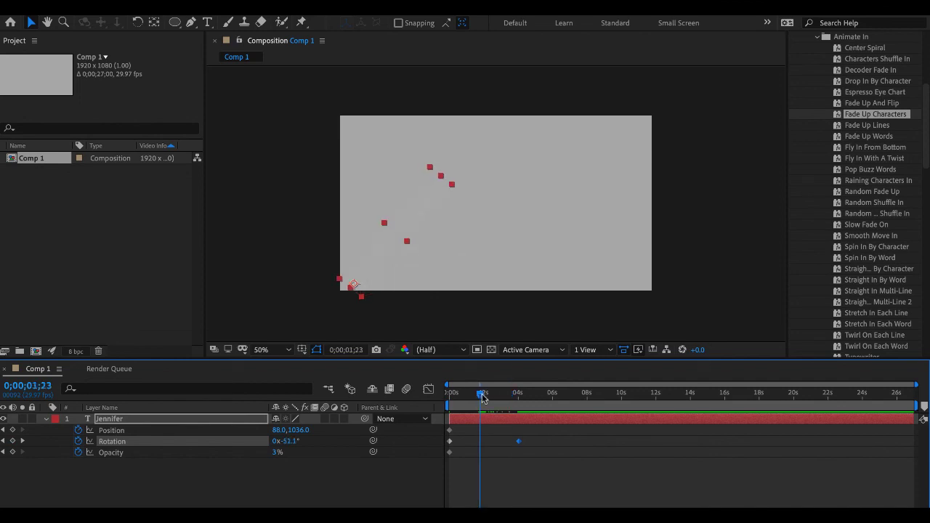
pyautogui.moveTo(277, 452); pyautogui.dragTo(327, 452)
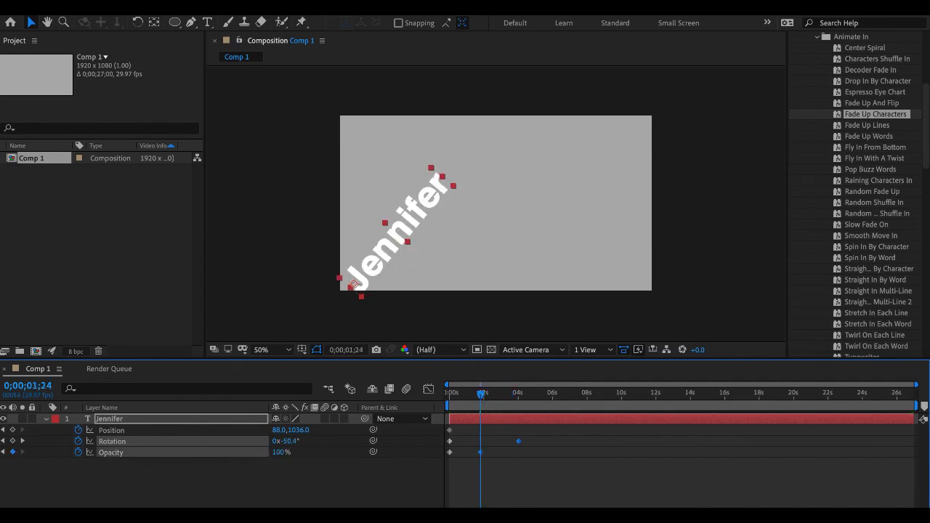
pyautogui.moveTo(480, 394); pyautogui.dragTo(327, 396)
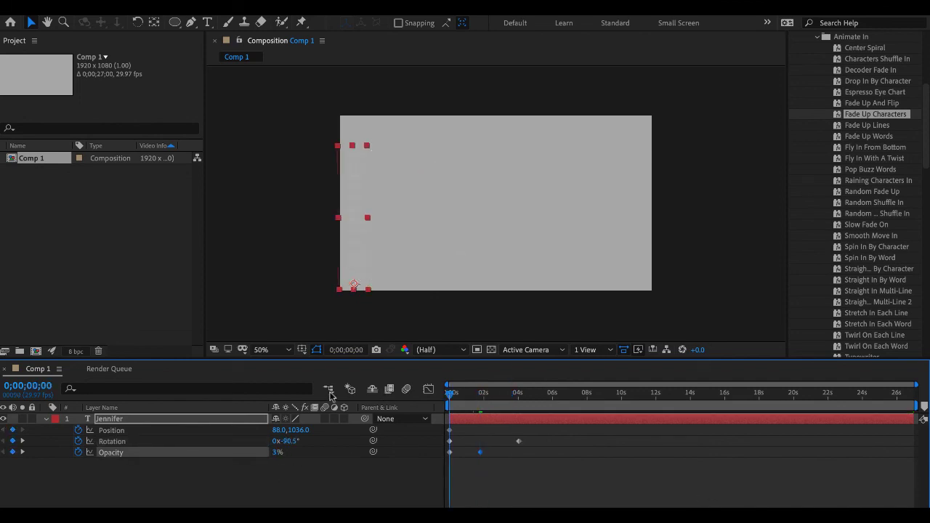
pyautogui.click(277, 452)
pyautogui.write('0')
pyautogui.press('Return')
pyautogui.press('space')
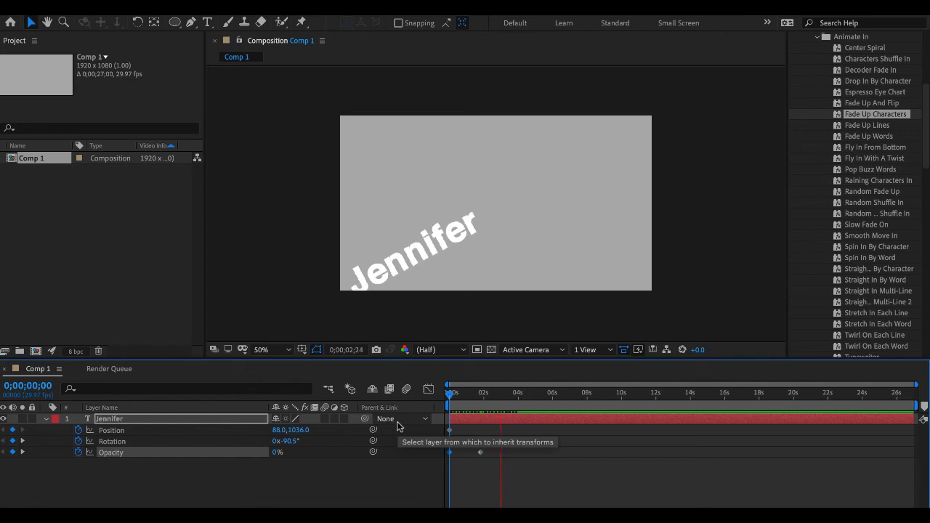
pyautogui.press('space')
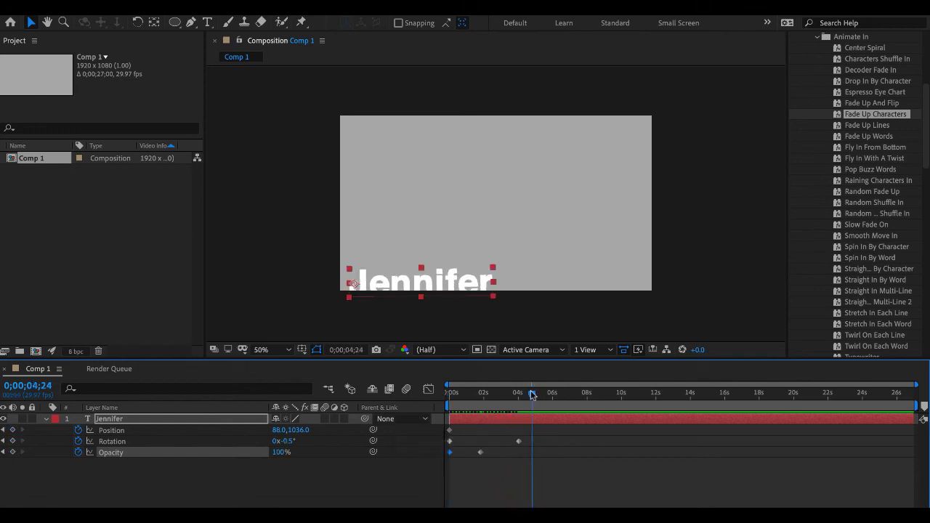
# - At 0;00;04;01, raise the horizontal name text to Position 88.0, 1008.0 so it sits within the frame
pyautogui.moveTo(532, 398); pyautogui.dragTo(518, 397)
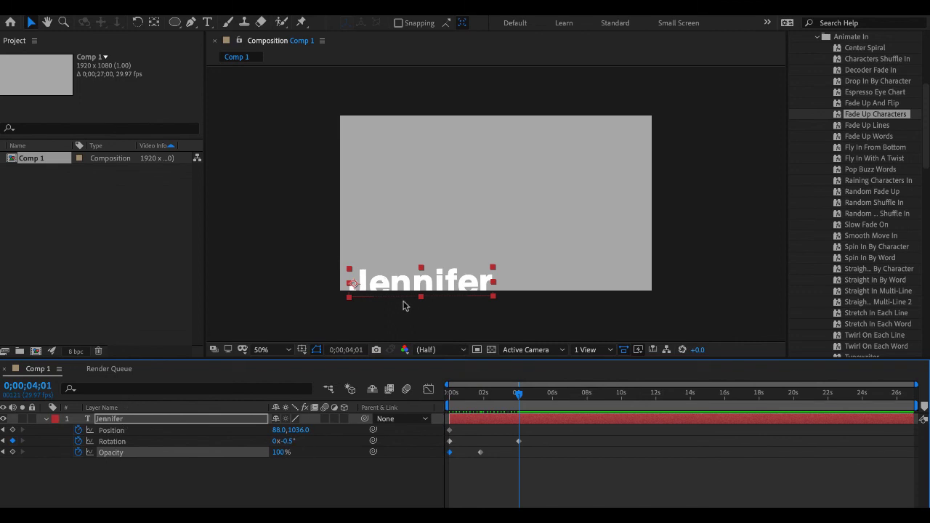
pyautogui.moveTo(407, 290); pyautogui.dragTo(405, 286)
pyautogui.press('Up')
pyautogui.press('Up')
pyautogui.press('Up')
pyautogui.press('Up')
pyautogui.press('Up')
pyautogui.press('Up')
pyautogui.press('Up')
pyautogui.press('Up')
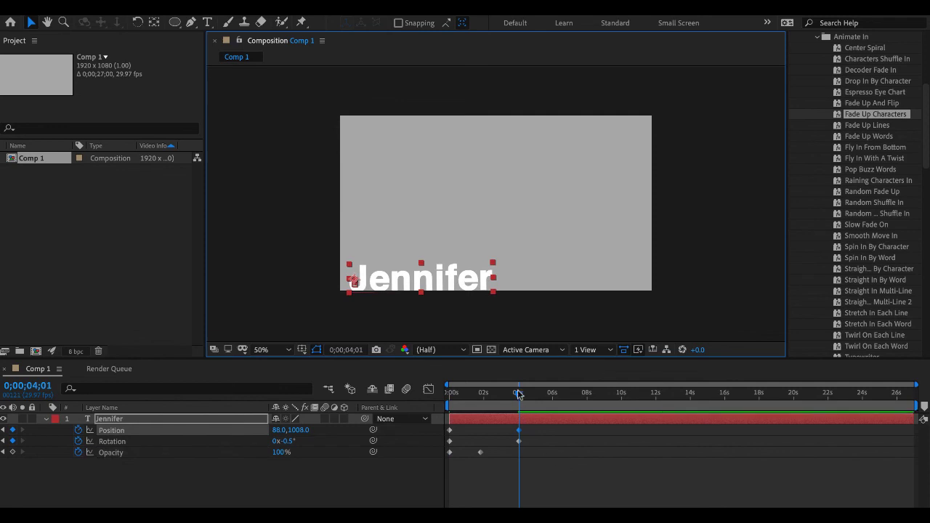
# - Add Position and Rotation keyframes at 0;00;01;24, aligned with the second Opacity keyframe
pyautogui.moveTo(519, 395); pyautogui.dragTo(418, 407)
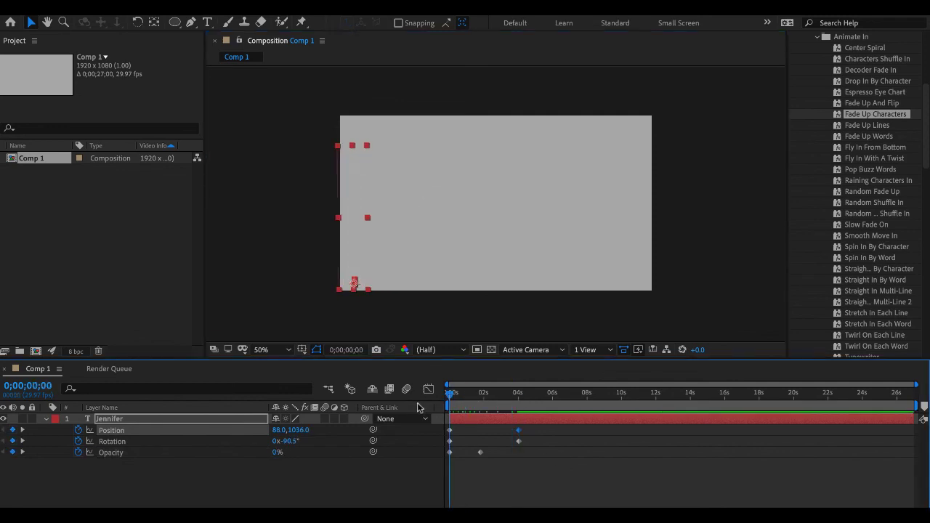
pyautogui.click(480, 404)
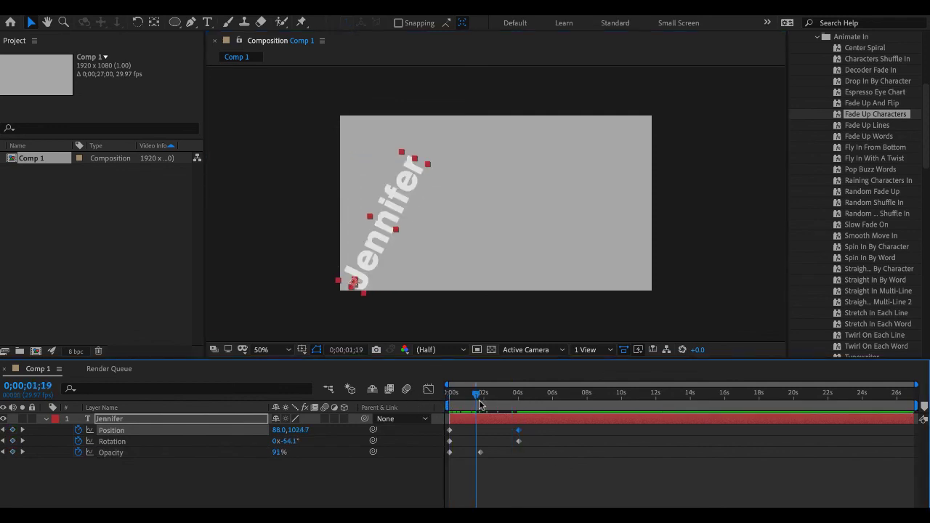
pyautogui.moveTo(485, 402); pyautogui.dragTo(482, 399)
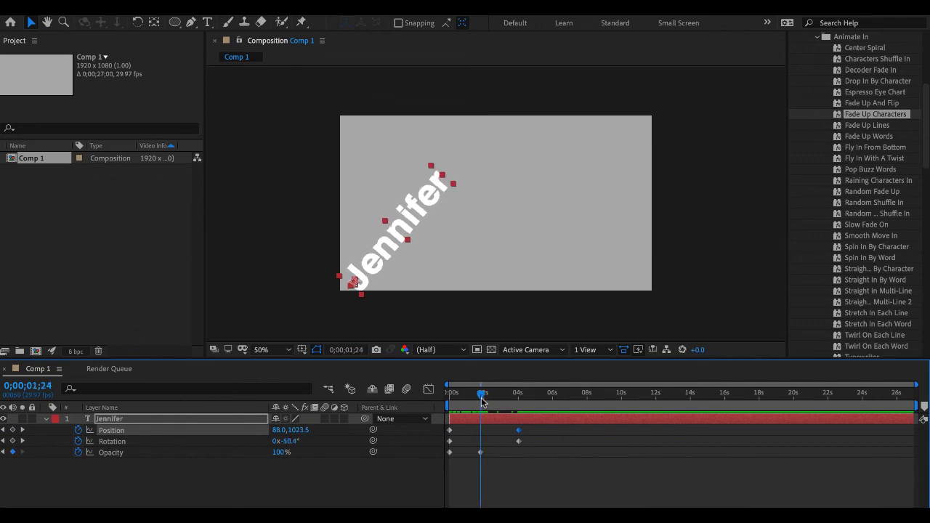
pyautogui.click(13, 441)
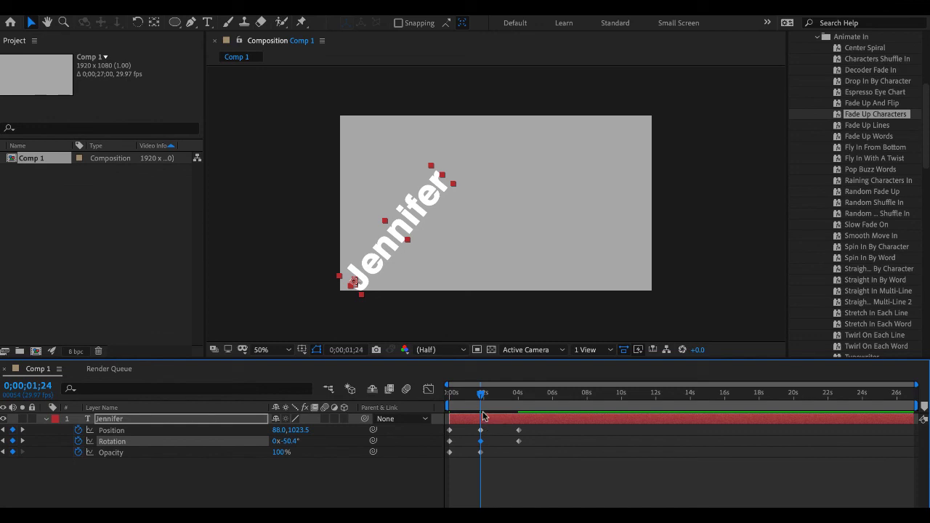
# - Move the last Position and Rotation keyframes earlier to about 3 seconds and preview the animation from the start
pyautogui.moveTo(531, 443); pyautogui.dragTo(502, 434)
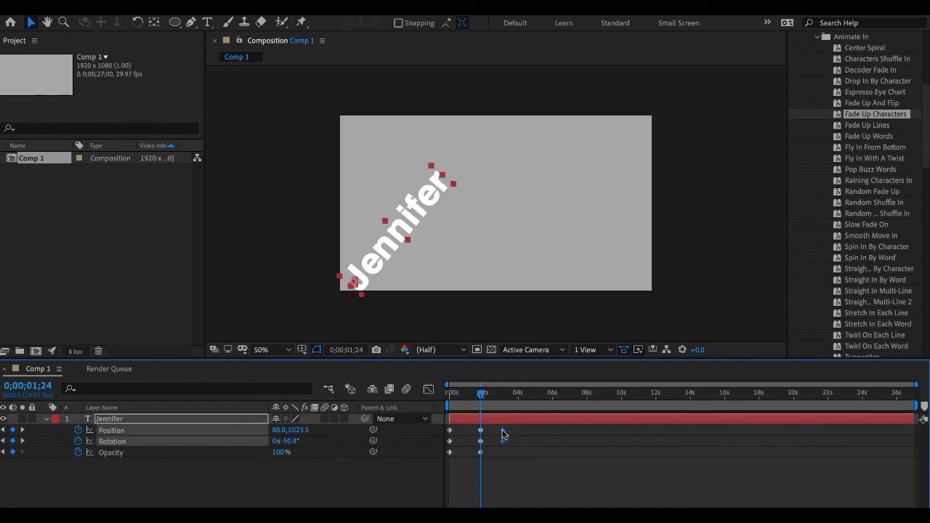
pyautogui.moveTo(481, 393); pyautogui.dragTo(390, 391)
pyautogui.press('space')
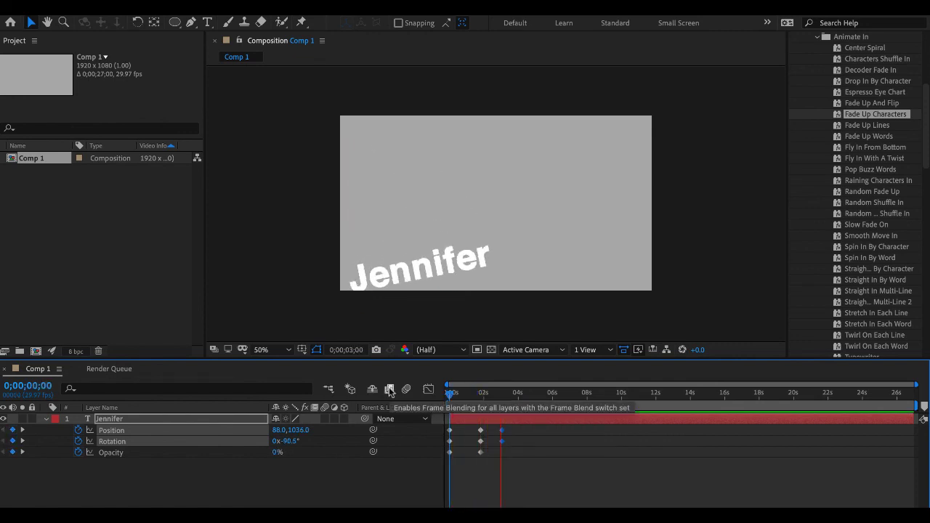
pyautogui.press('space')
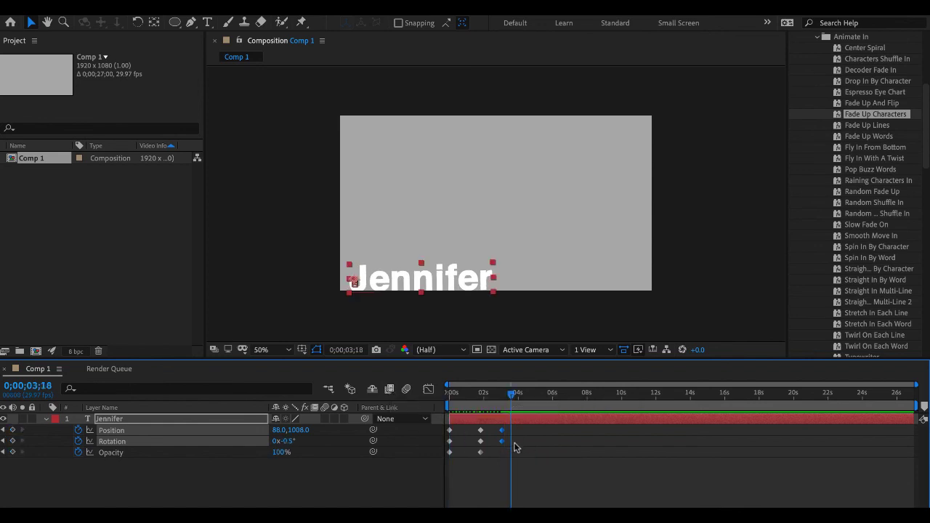
# - Move the last Position and Rotation keyframes to 0;00;02;15 and preview the faster ending from the start
pyautogui.moveTo(514, 443); pyautogui.dragTo(492, 433)
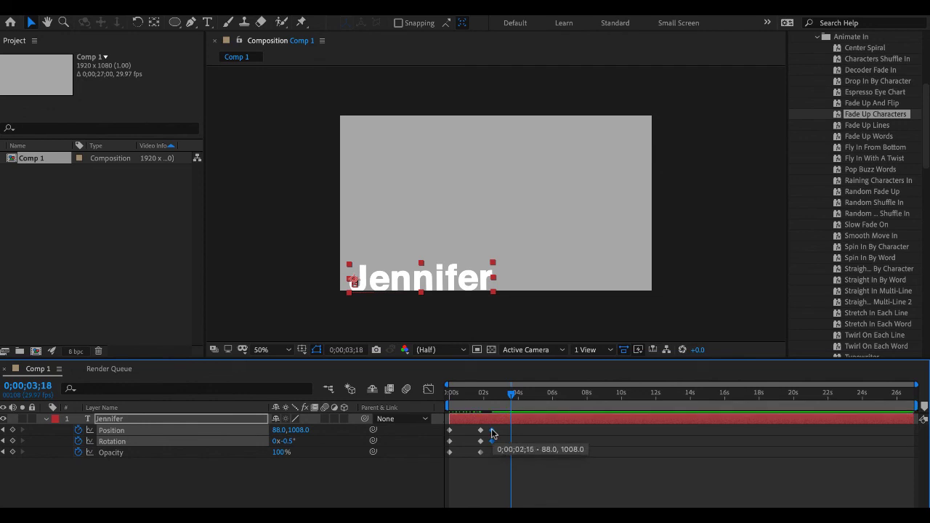
pyautogui.moveTo(512, 396); pyautogui.dragTo(343, 387)
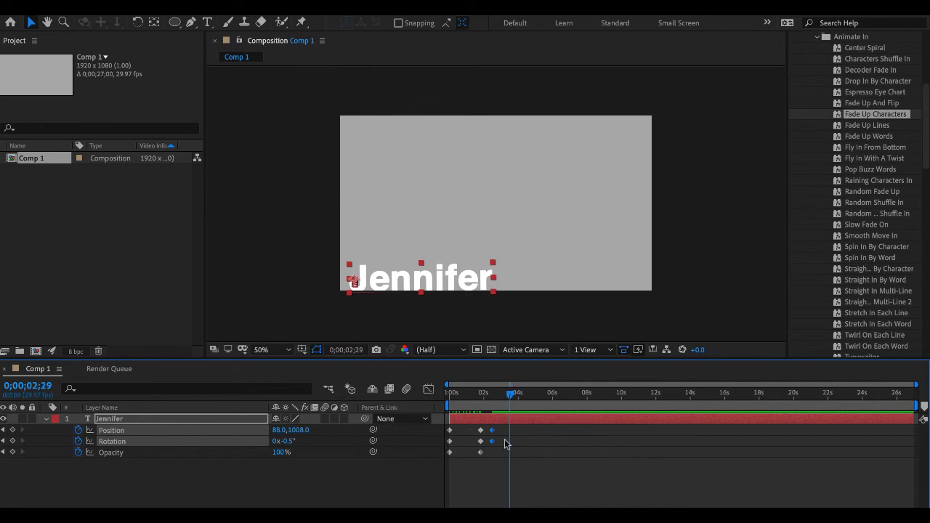
pyautogui.press('Home')
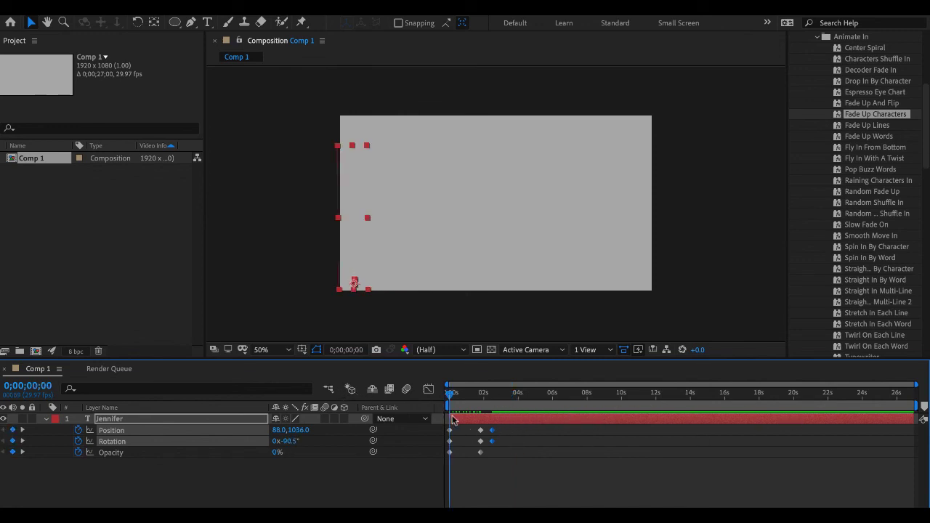
pyautogui.press('space')
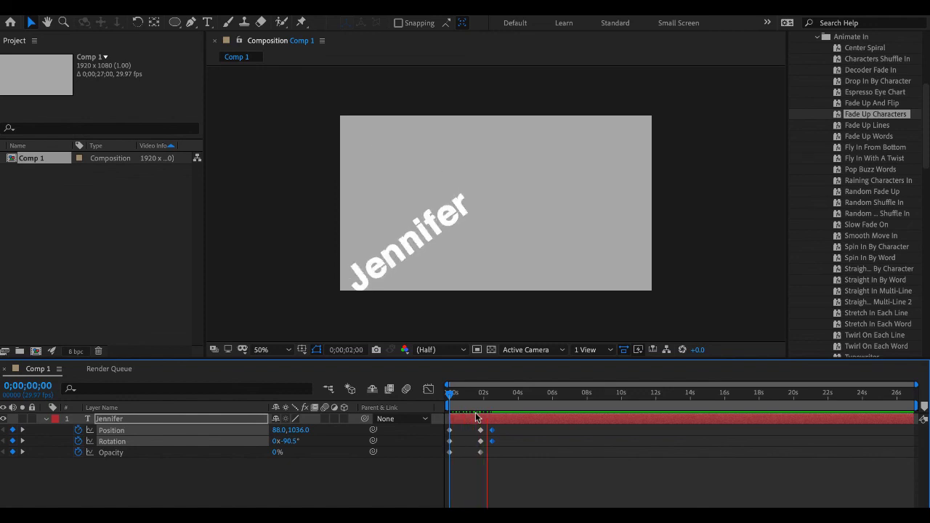
pyautogui.press('space')
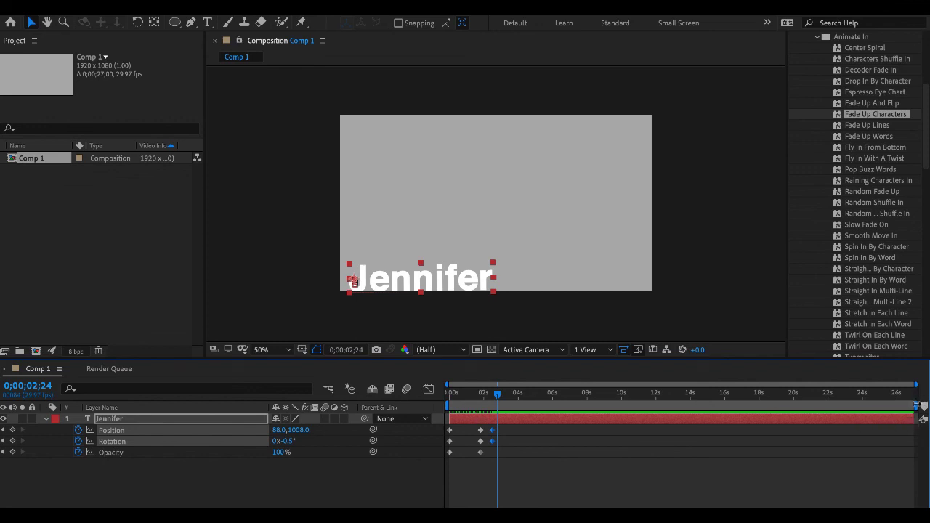
# - Shorten the work area to end at about 3 seconds, just past the last keyframes, and preview that range
pyautogui.moveTo(916, 405); pyautogui.dragTo(503, 397)
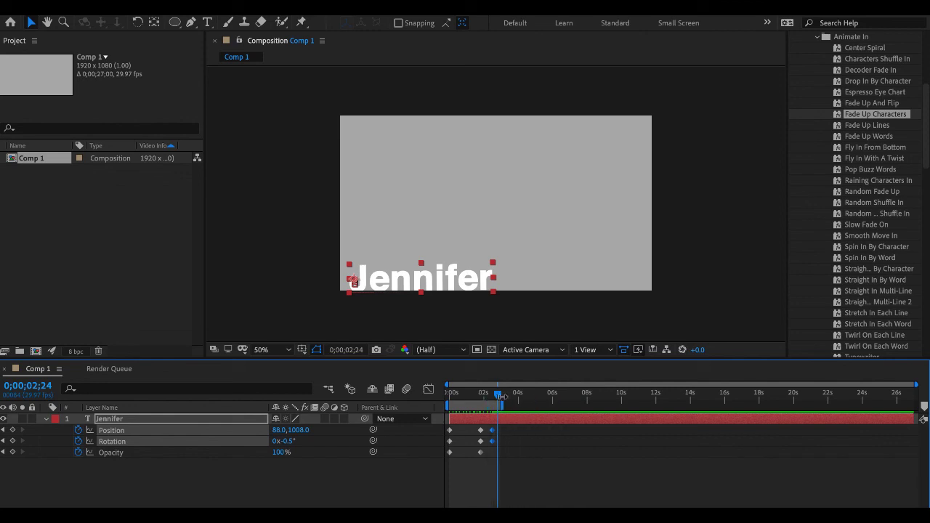
pyautogui.press('space')
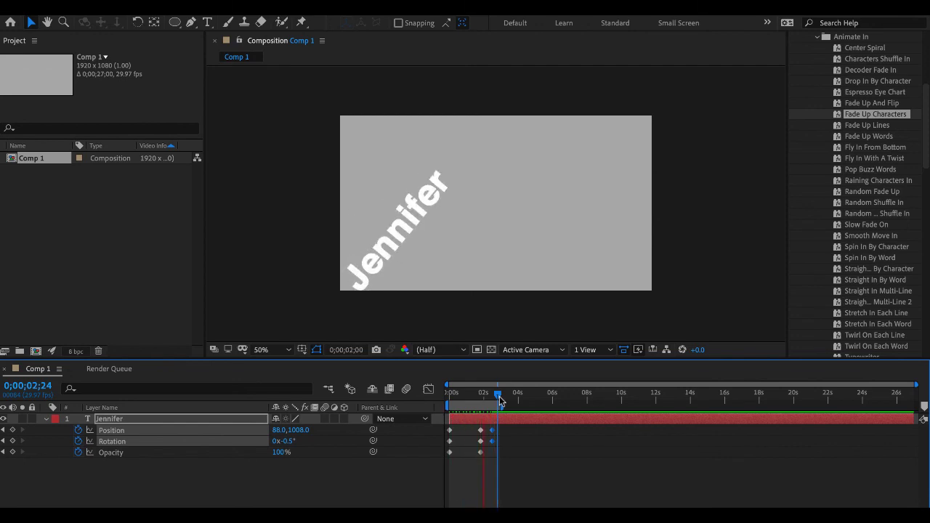
pyautogui.press('space')
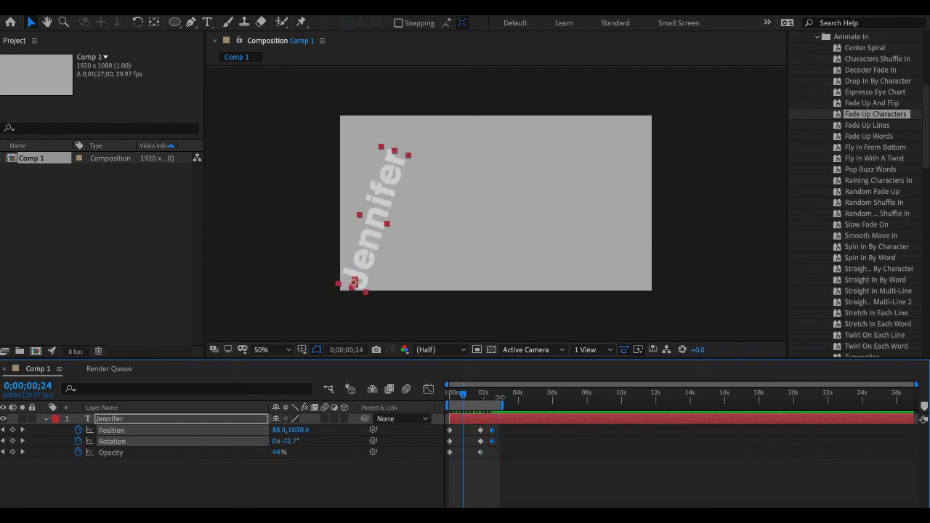
# - Shift all keyframes after the first frame earlier together, the middle ones to about 1 second, and preview the animation
pyautogui.moveTo(473, 431); pyautogui.dragTo(494, 464)
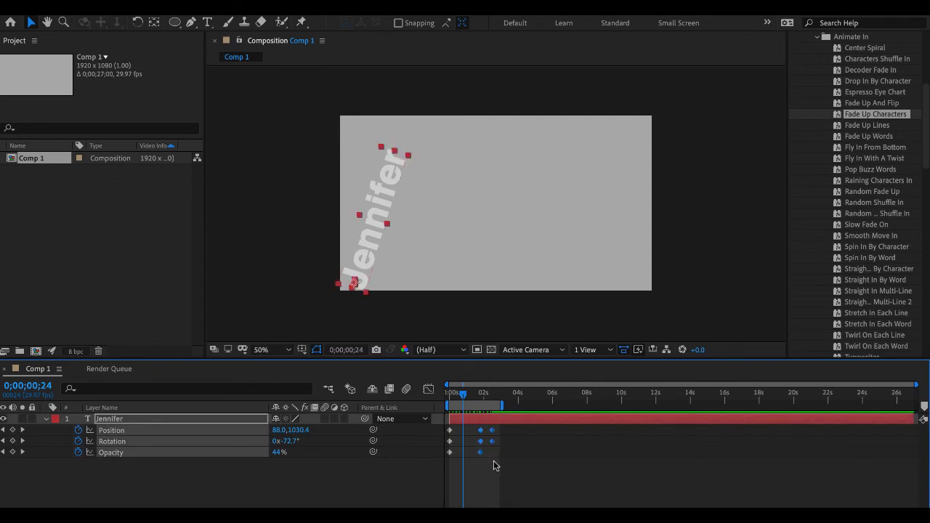
pyautogui.moveTo(485, 446); pyautogui.dragTo(476, 446)
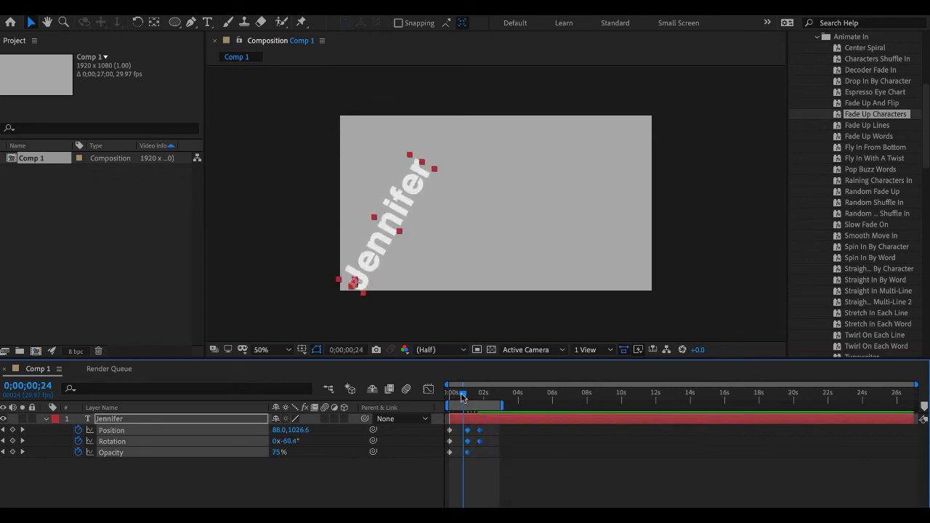
pyautogui.moveTo(460, 392); pyautogui.dragTo(425, 396)
pyautogui.press('space')
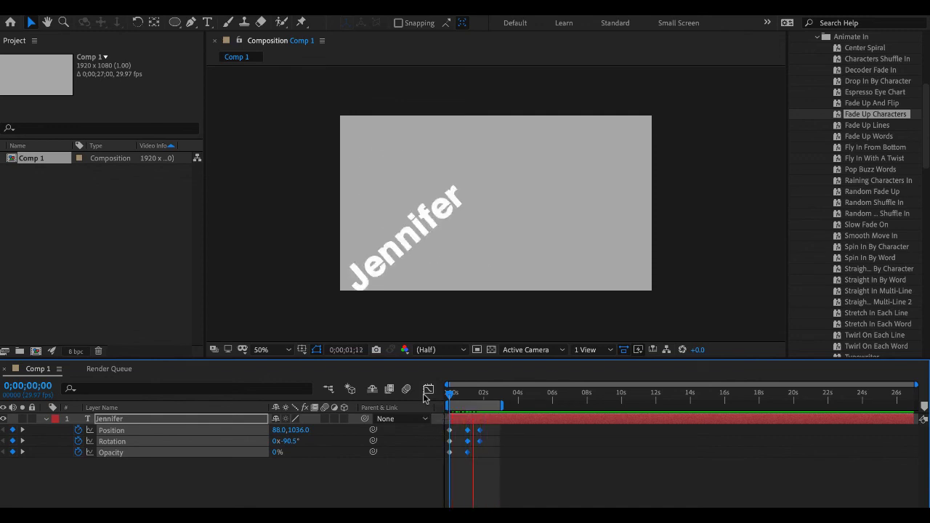
# - Rotate the text layer slightly past level to about +3.5° on its last keyframe at 0;00;01;23
pyautogui.click(481, 393)
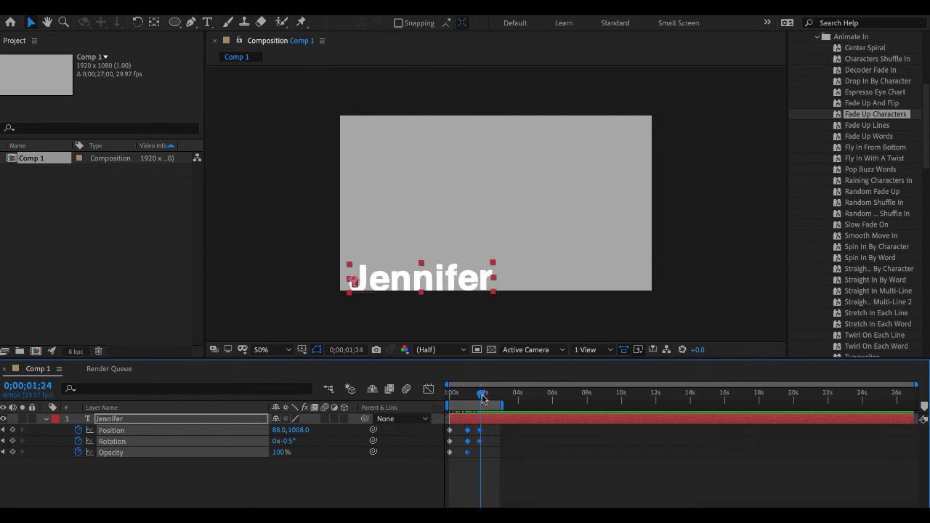
pyautogui.click(533, 448)
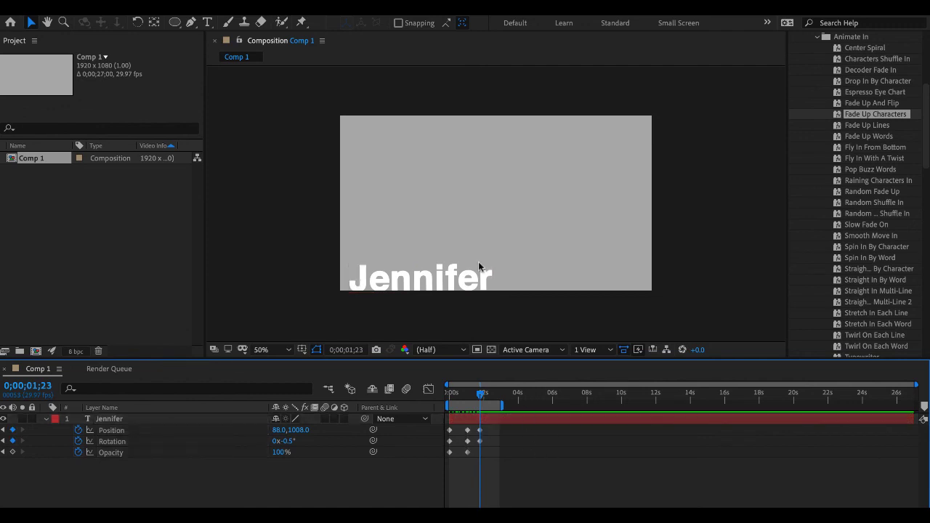
pyautogui.click(471, 279)
pyautogui.click(188, 441)
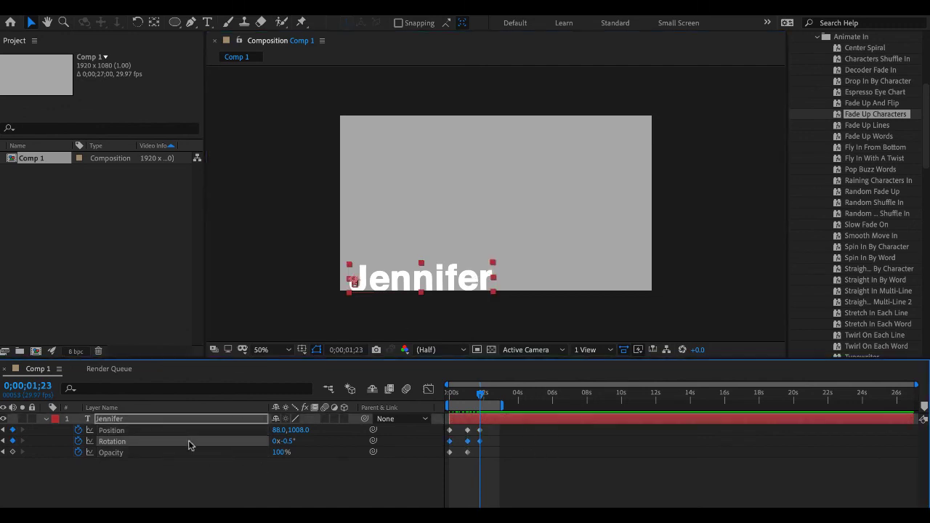
pyautogui.click(138, 23)
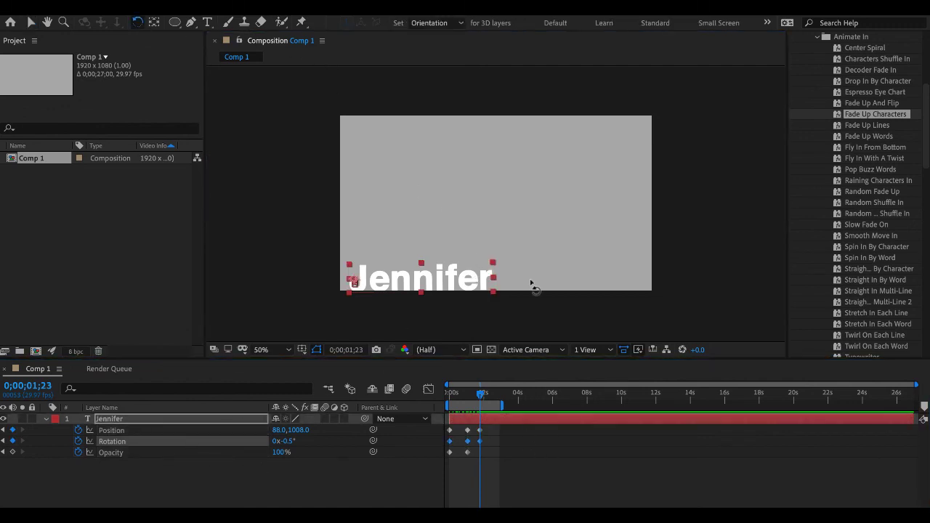
pyautogui.moveTo(493, 264); pyautogui.dragTo(496, 275)
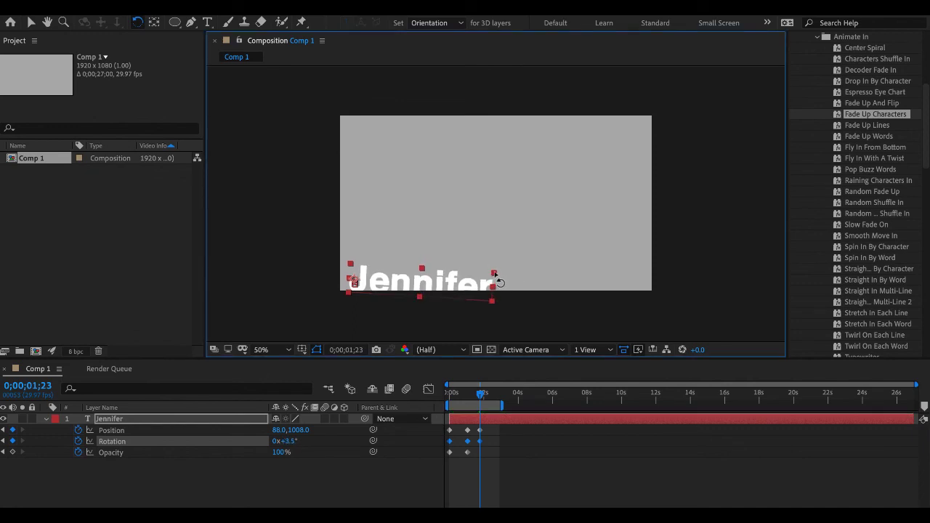
# - Add a Rotation keyframe at 0;00;02;03 by tilting the text back up to about -1.3°
pyautogui.click(482, 395)
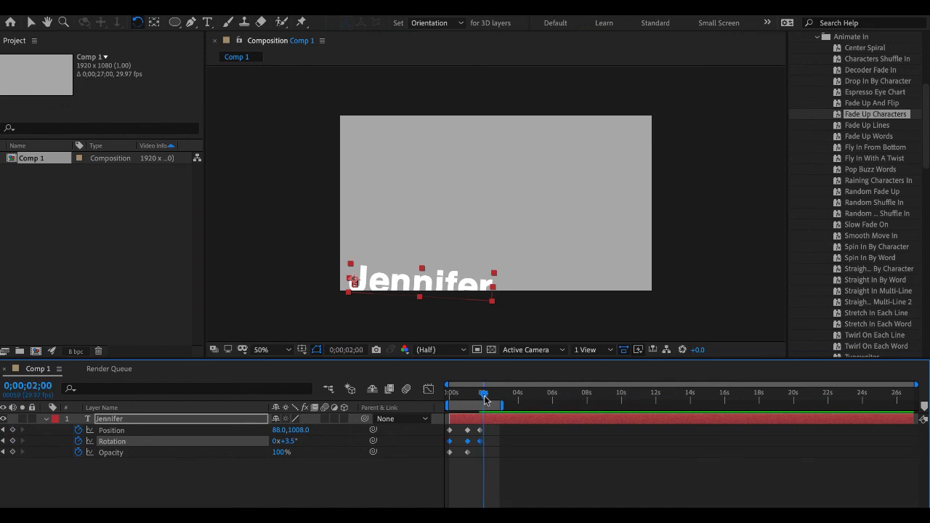
pyautogui.moveTo(483, 395); pyautogui.dragTo(485, 396)
pyautogui.moveTo(500, 282); pyautogui.dragTo(494, 263)
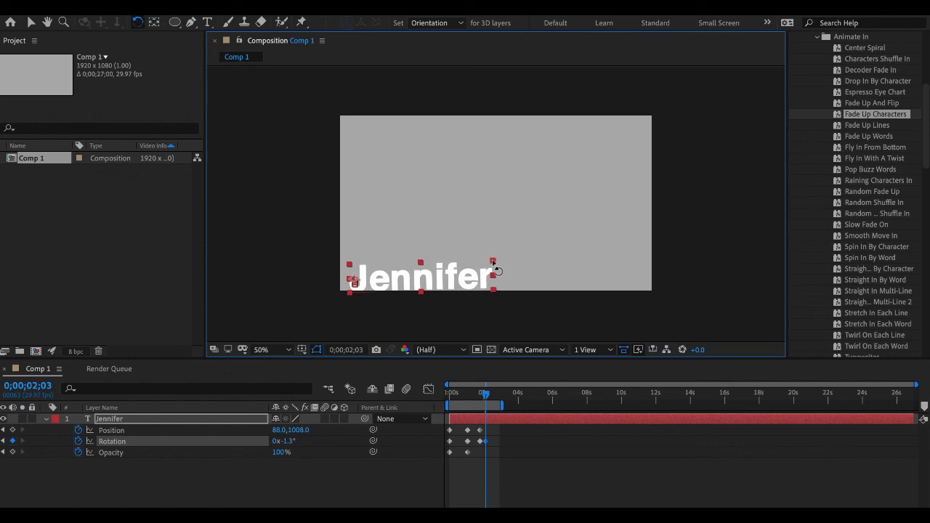
# - Add a settling Rotation keyframe of about -0.5° at 0;00;02;06 and preview the bouncing animation from the start
pyautogui.moveTo(487, 394); pyautogui.dragTo(488, 395)
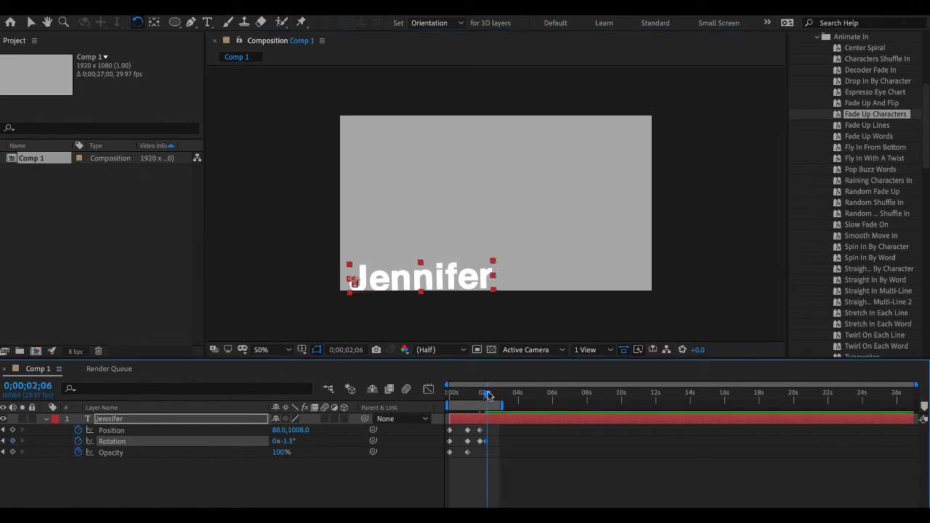
pyautogui.moveTo(500, 299); pyautogui.dragTo(500, 301)
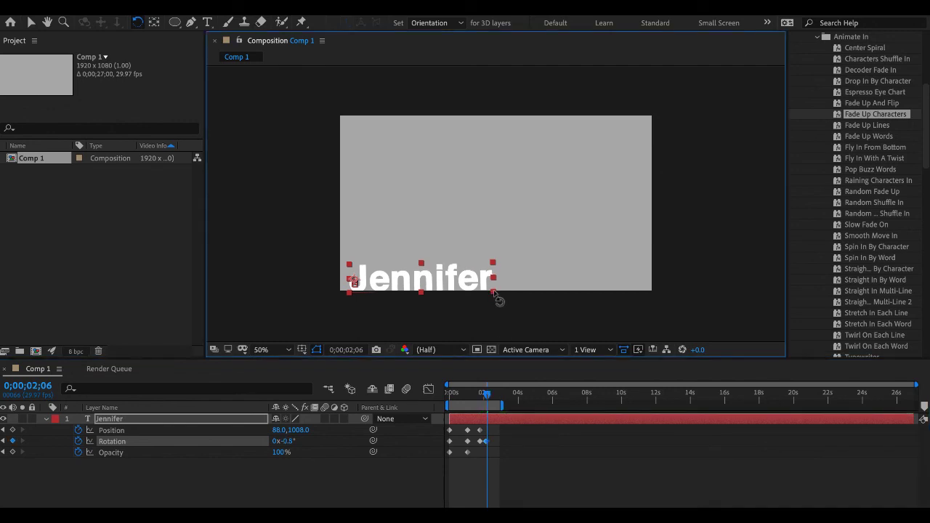
pyautogui.moveTo(489, 396); pyautogui.dragTo(295, 398)
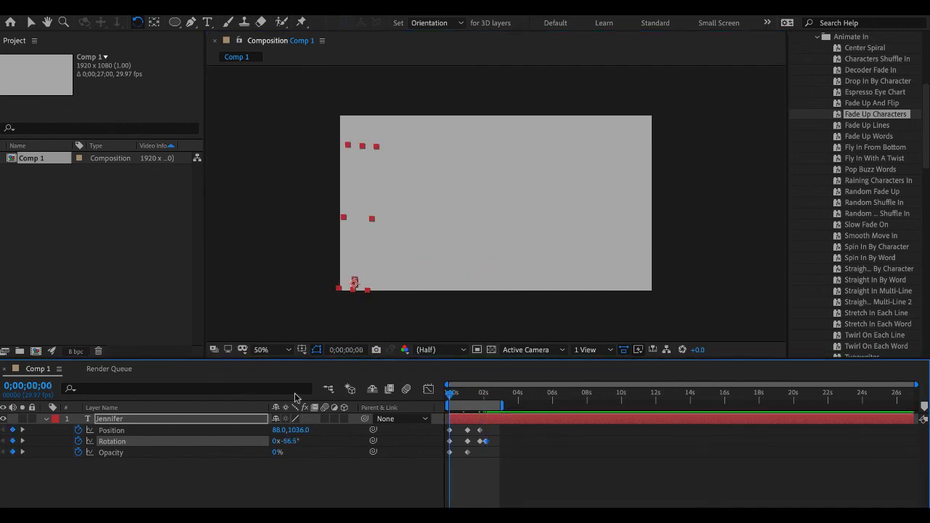
pyautogui.press('space')
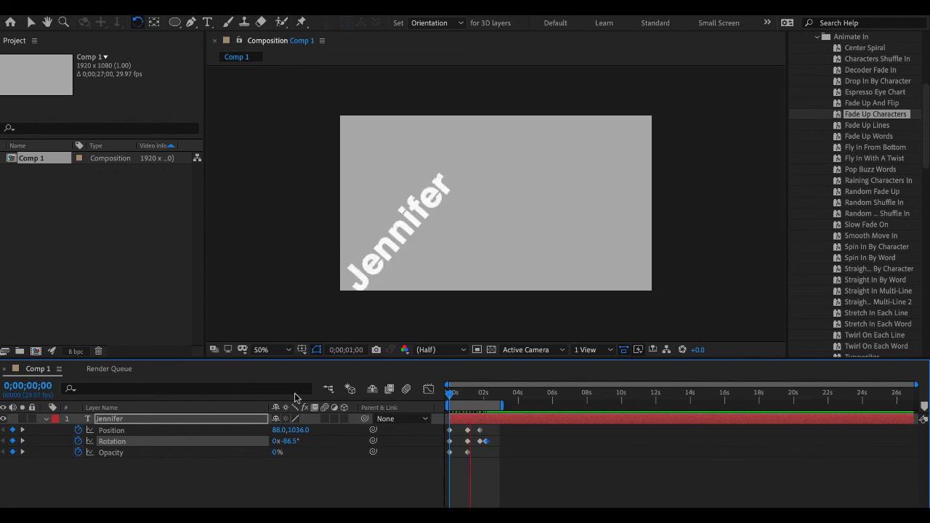